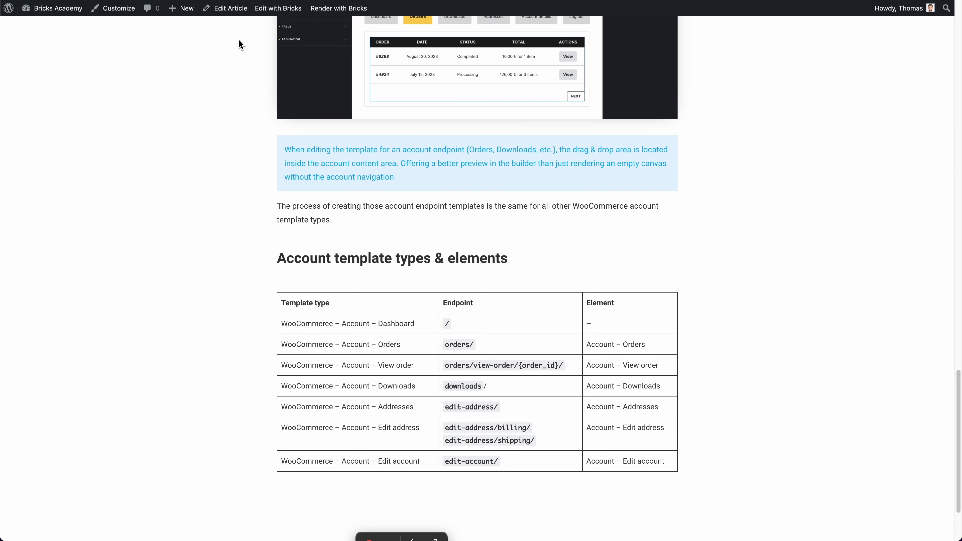
- Read the introduction and the "Account – Login / Register" section of the WooCommerce Account Builder article, including its template example
scroll(202, 151, up, 20)
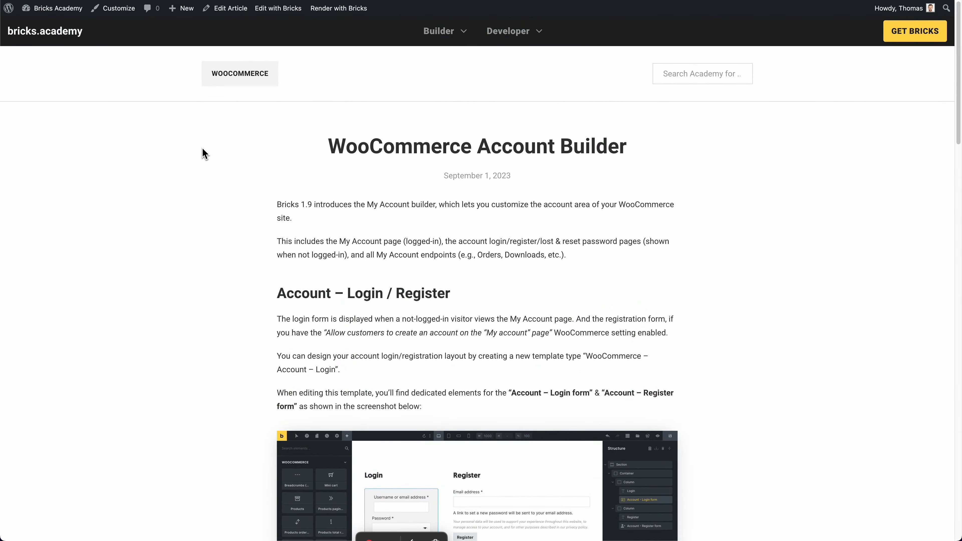
mouse_move(430, 51)
drag(290, 295, 347, 295)
click(466, 294)
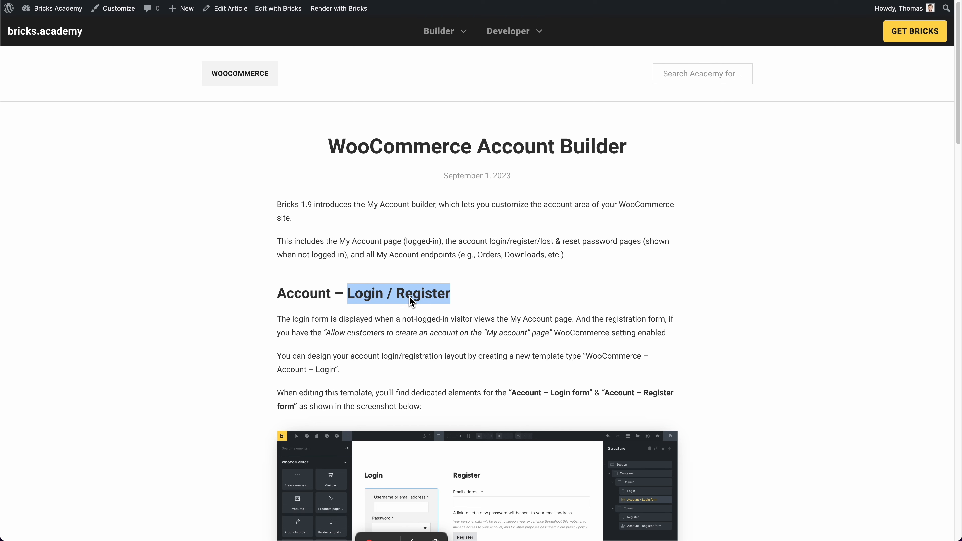
click(279, 291)
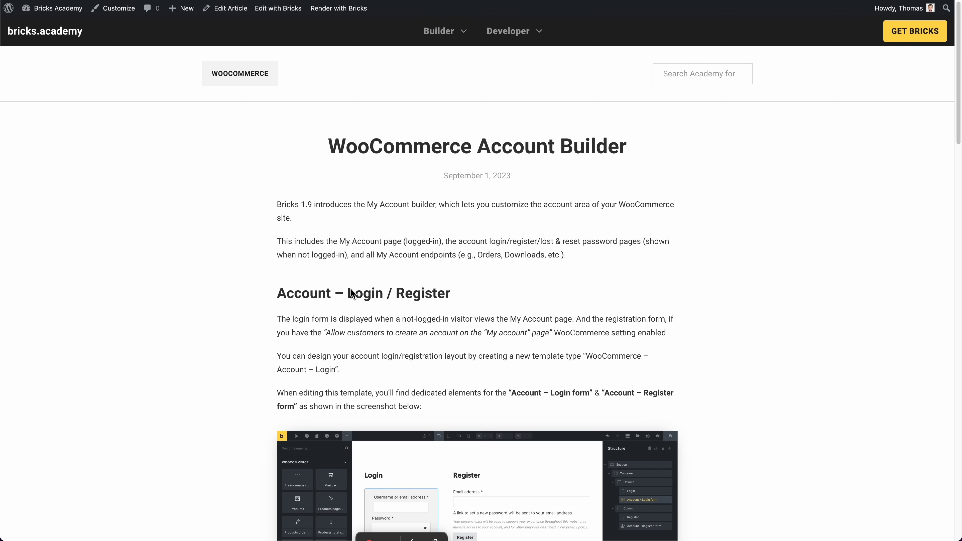
drag(351, 289, 498, 307)
scroll(398, 311, down, 3)
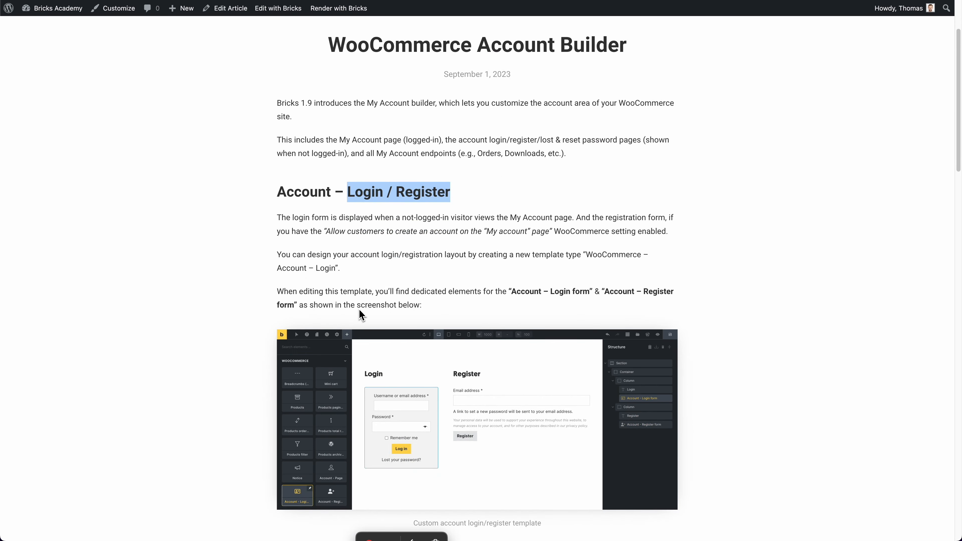
scroll(362, 303, down, 3)
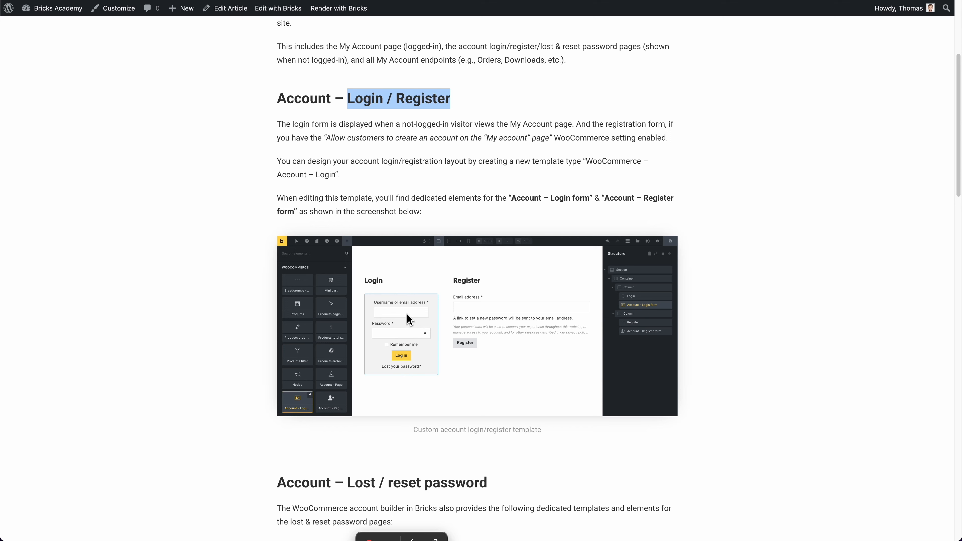
click(270, 243)
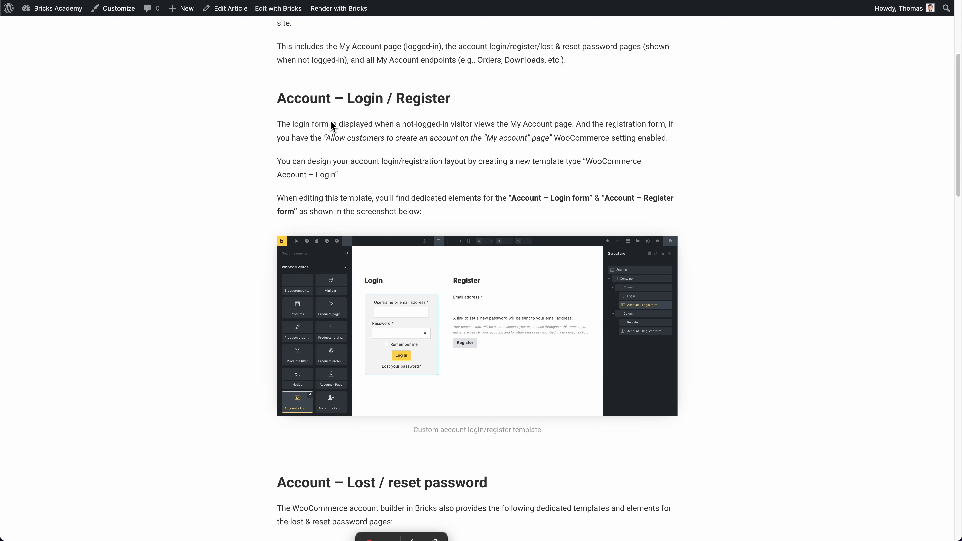
drag(397, 100, 445, 101)
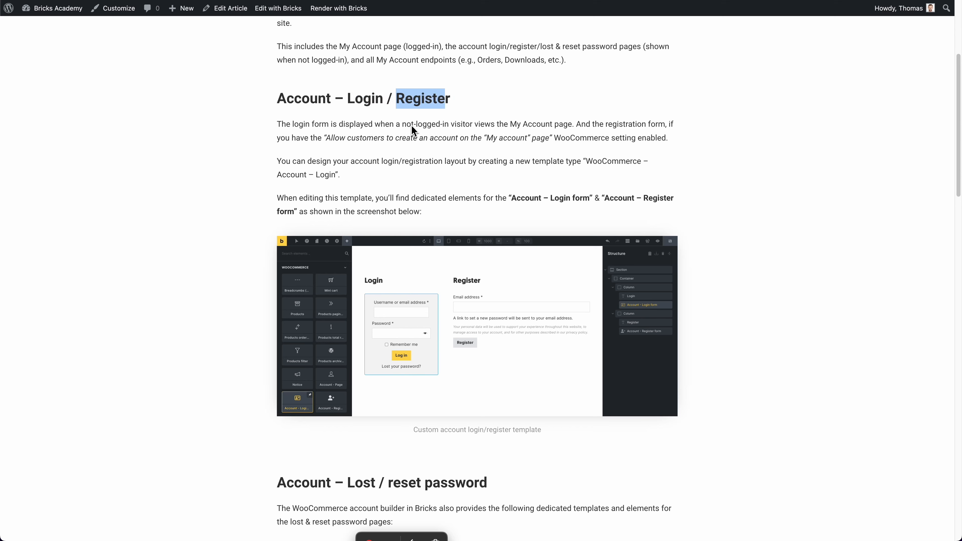
click(215, 167)
scroll(213, 168, down, 3)
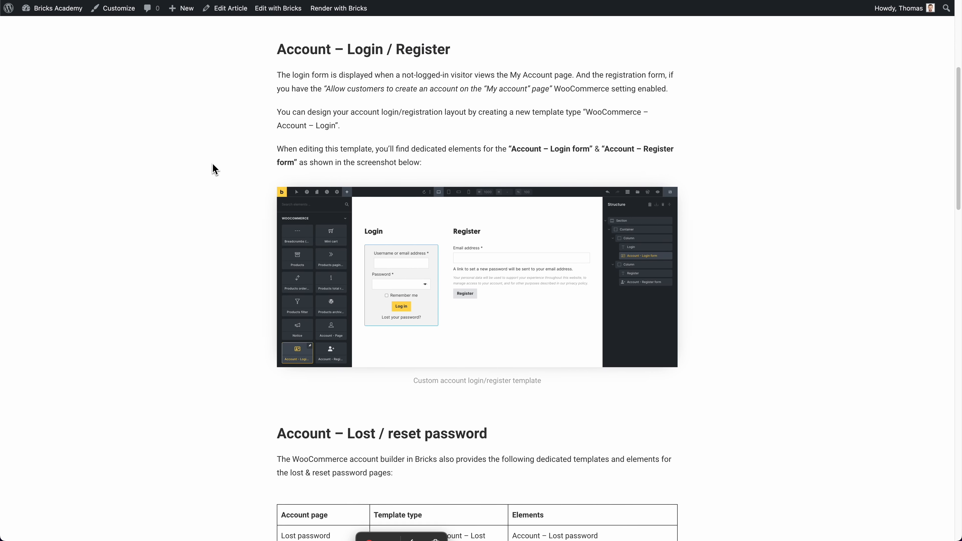
- Review the article's sections on lost and reset password templates, the logged-in My Account page, and templates for specific account endpoints
scroll(213, 167, down, 10)
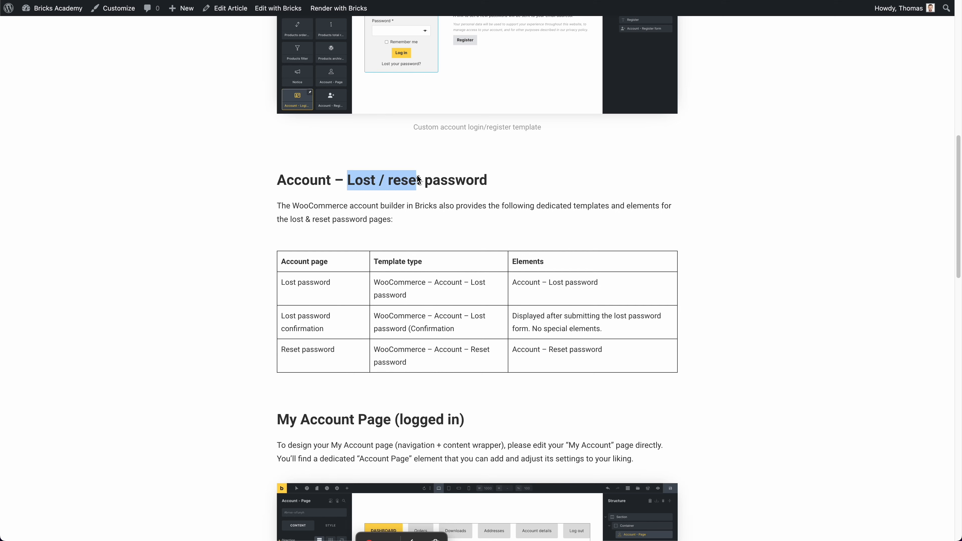
click(265, 225)
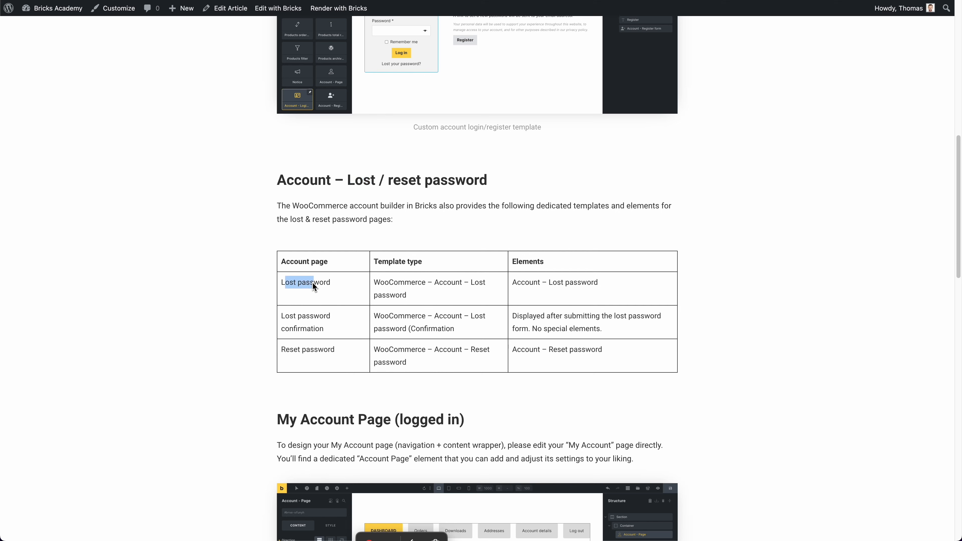
drag(313, 287, 465, 362)
click(225, 292)
scroll(244, 349, down, 4)
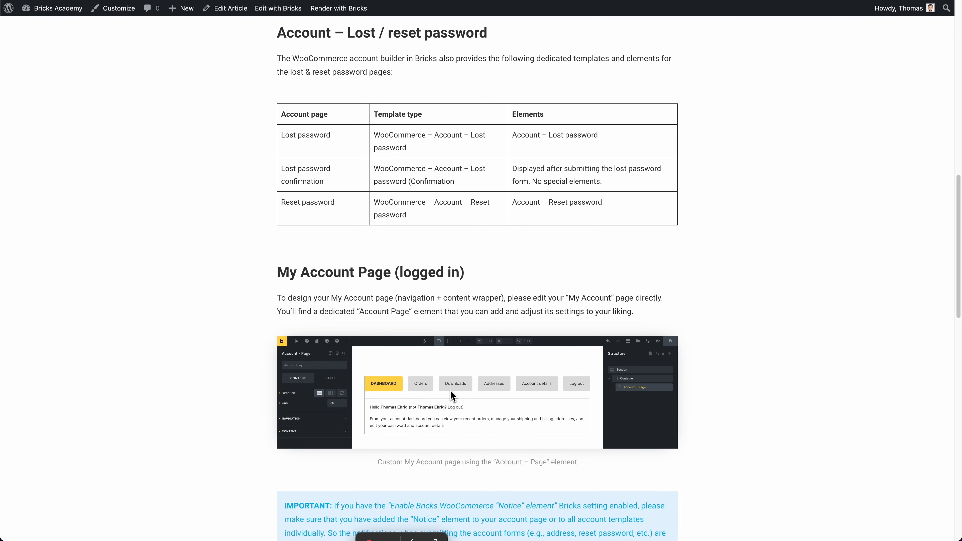
scroll(210, 338, down, 3)
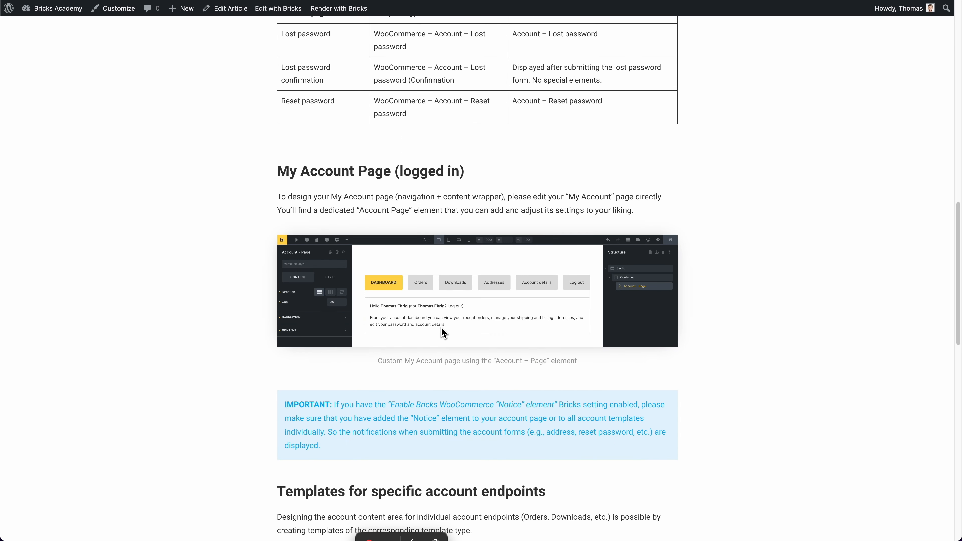
scroll(240, 281, down, 8)
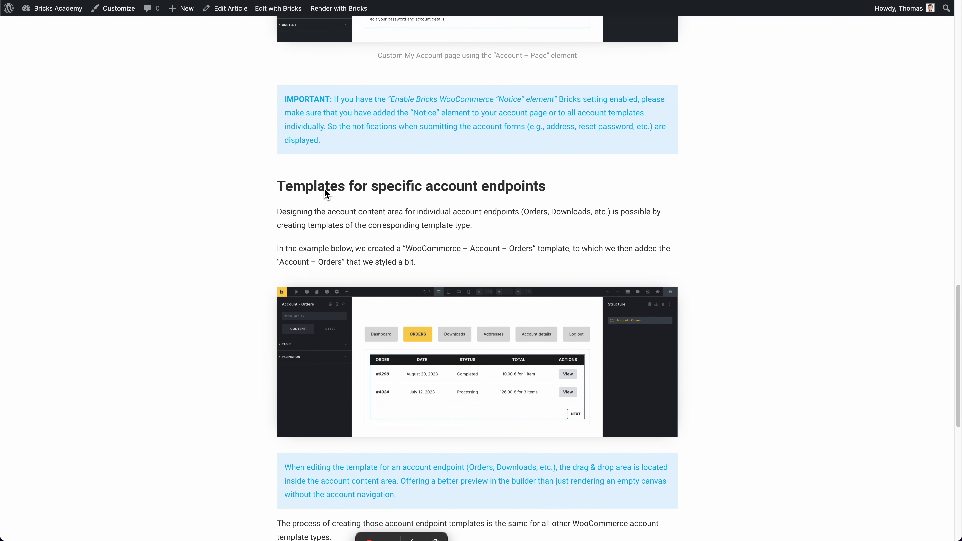
scroll(314, 197, down, 1)
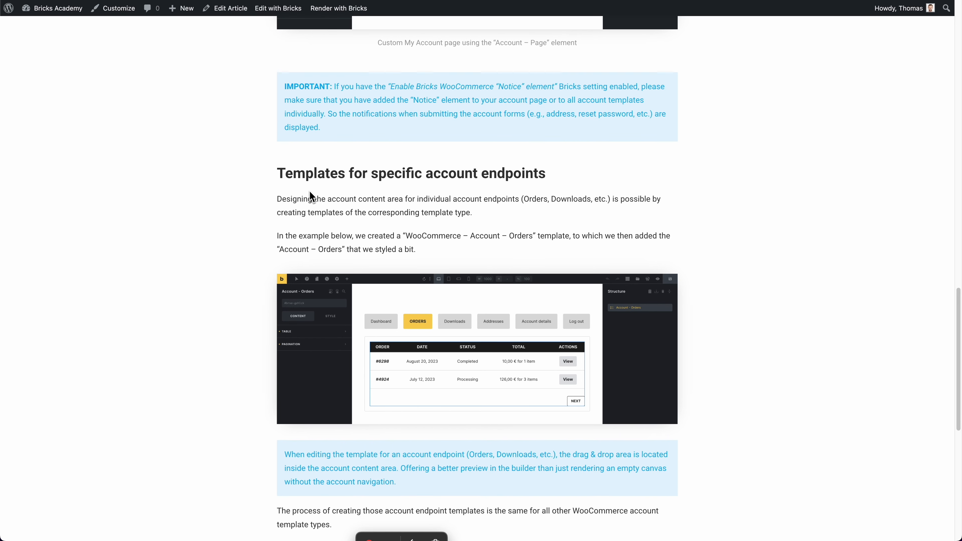
scroll(310, 191, down, 5)
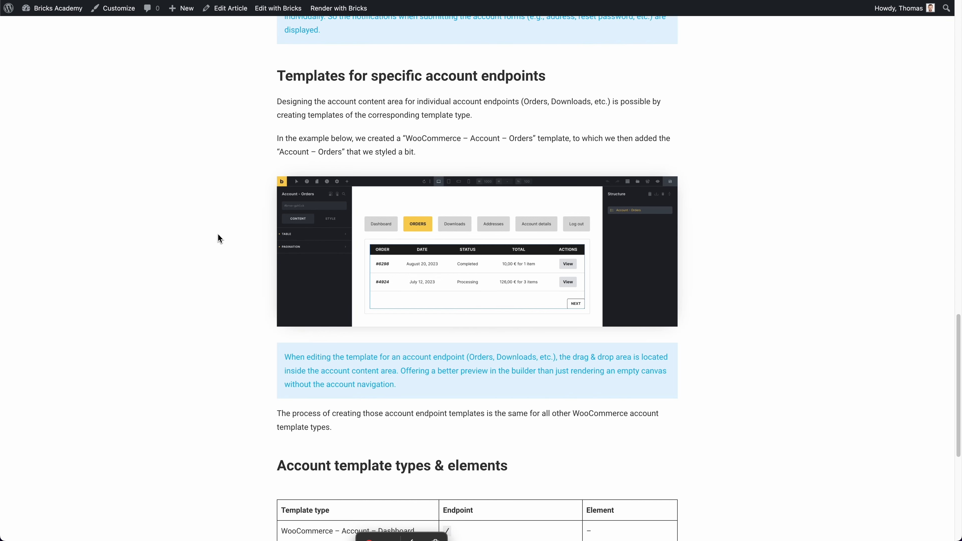
- Examine the "Account template types & elements" table, comparing the template type, endpoint and element of the Orders row
scroll(219, 238, down, 15)
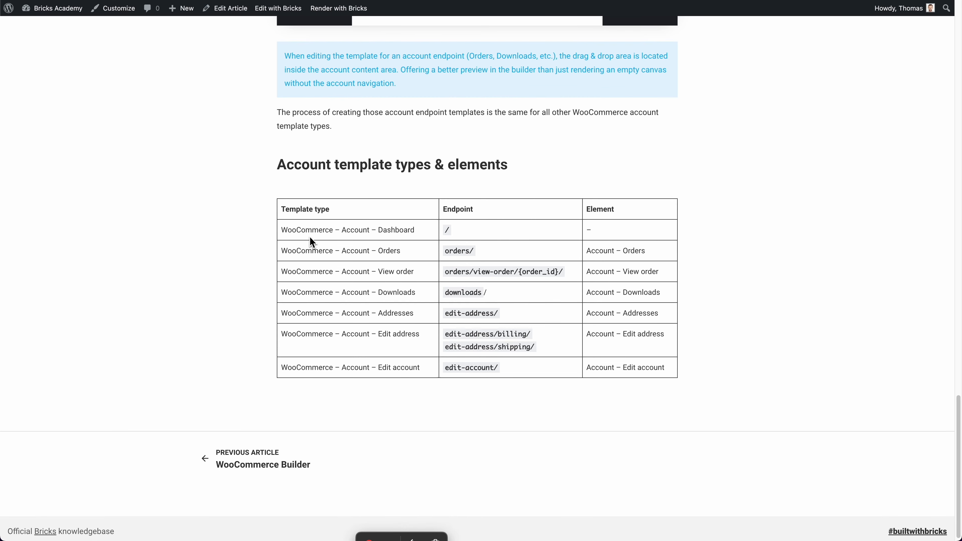
drag(306, 230, 389, 339)
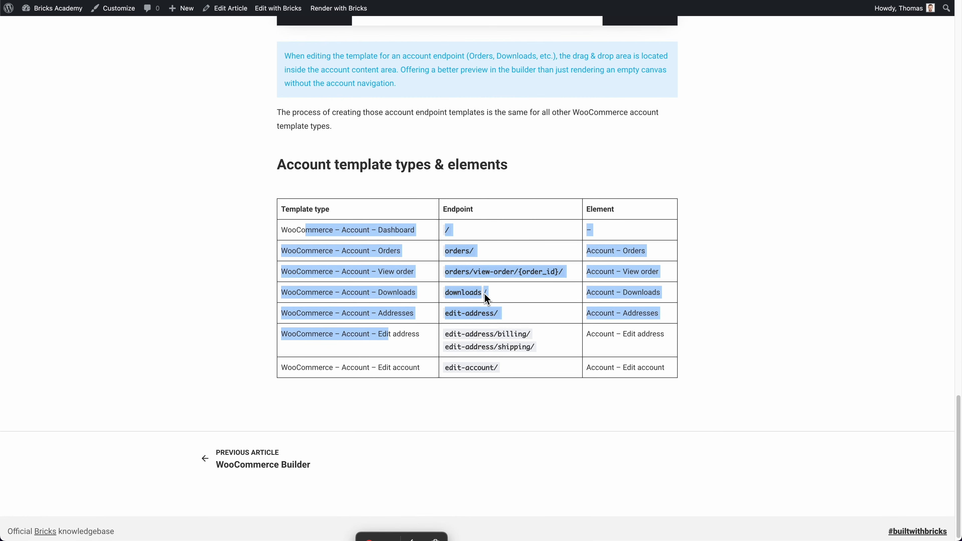
click(467, 257)
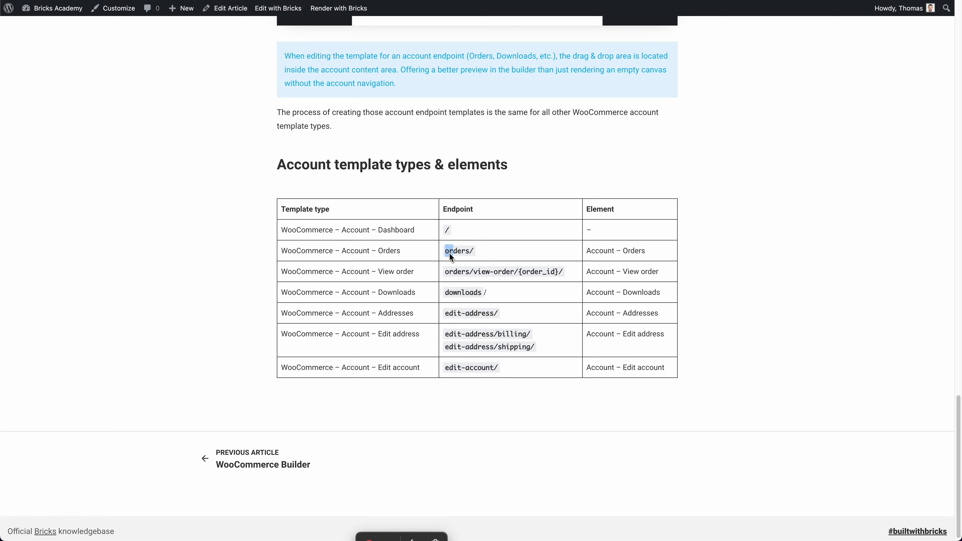
click(494, 259)
drag(638, 253, 648, 253)
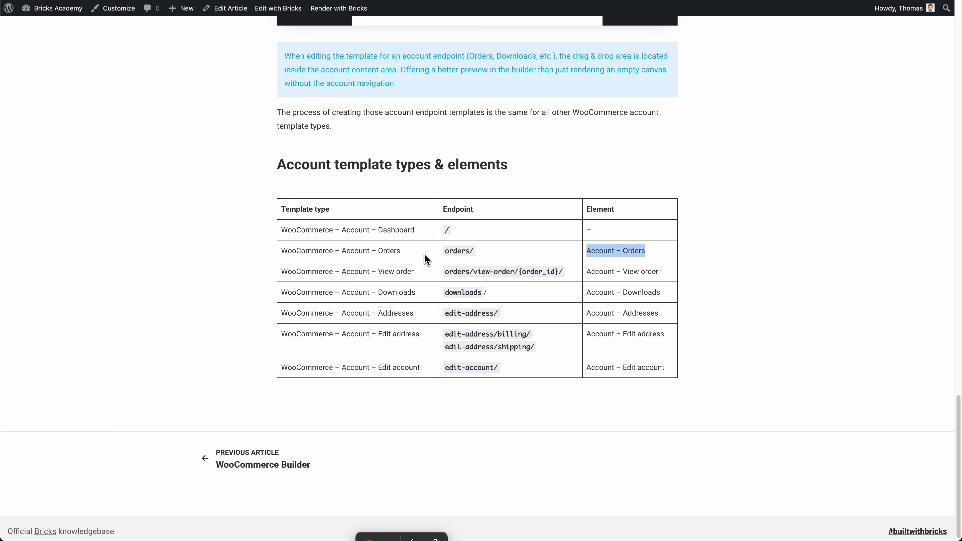
drag(425, 257, 375, 256)
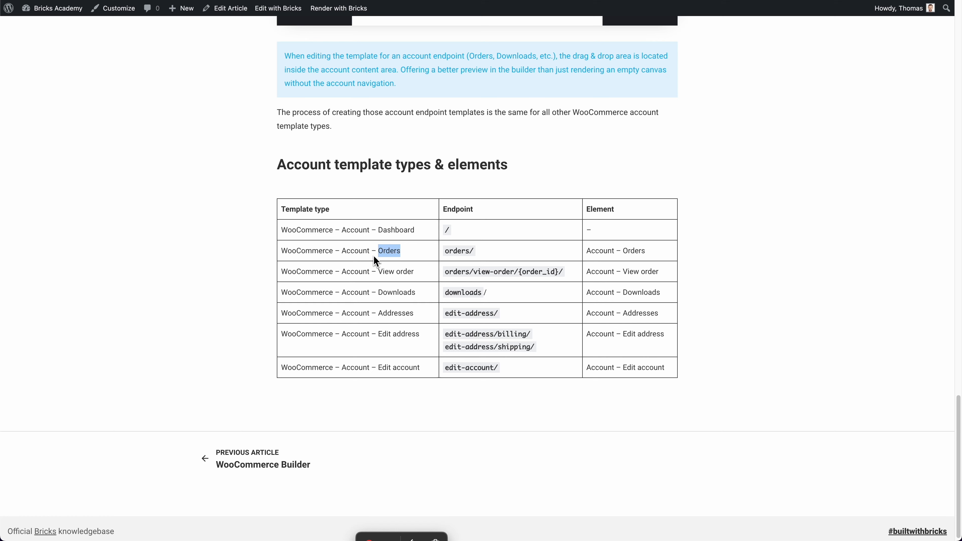
click(589, 252)
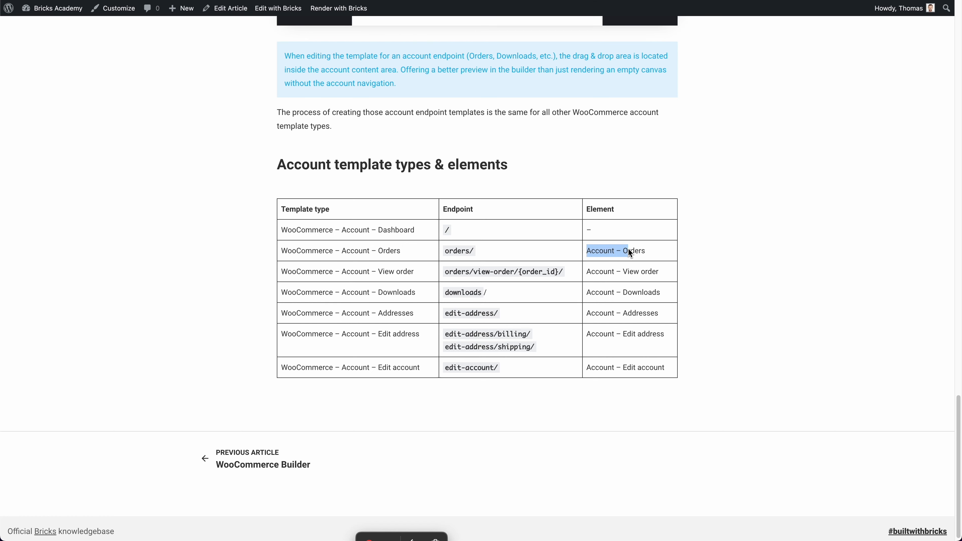
click(215, 289)
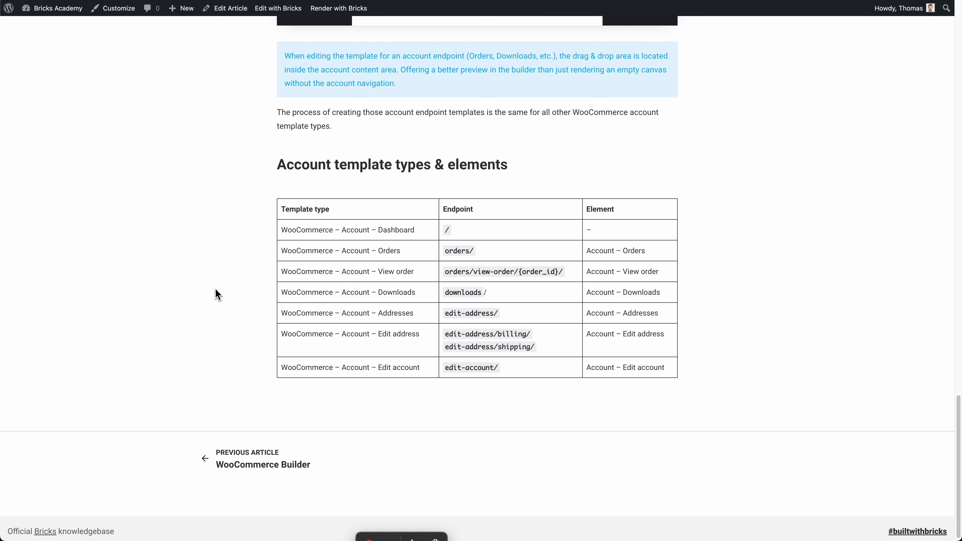
- Switch to the site's My Account page and open it for editing with Bricks
scroll(214, 289, up, 20)
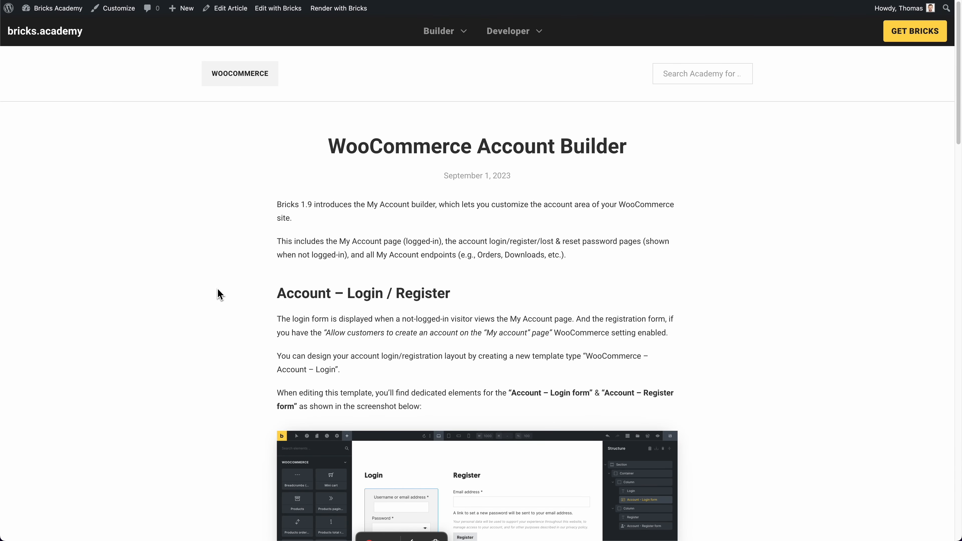
click(560, 0)
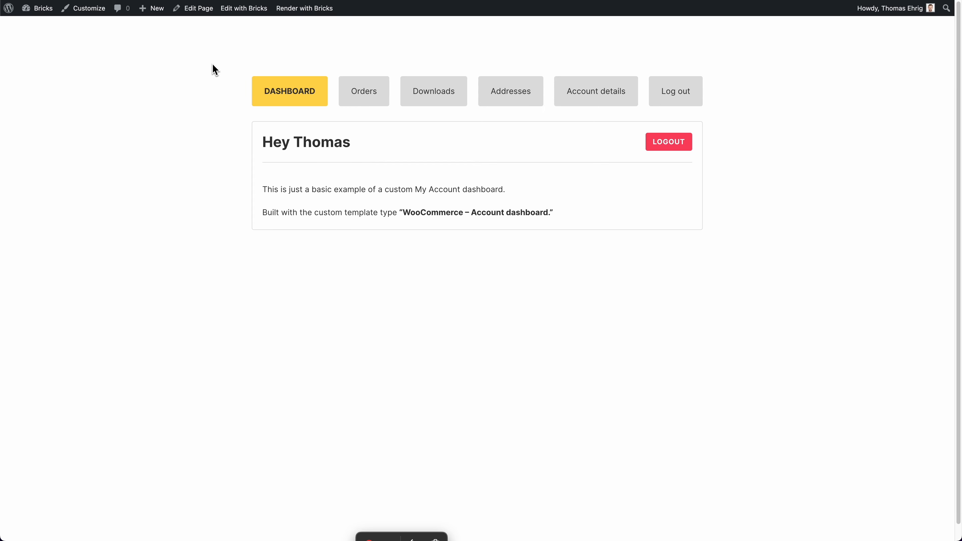
click(251, 15)
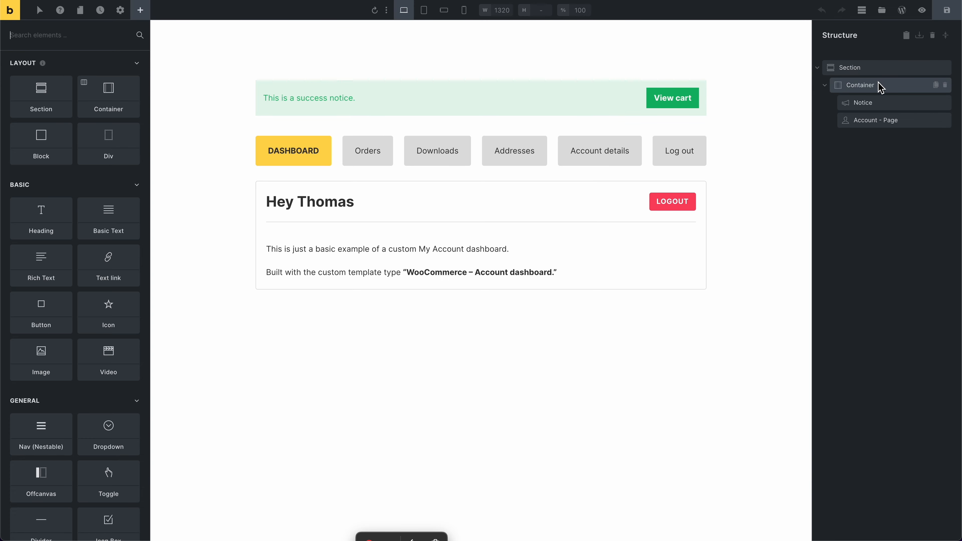
- Inspect the settings of the Notice and Account - Page elements inside the page's container
click(882, 102)
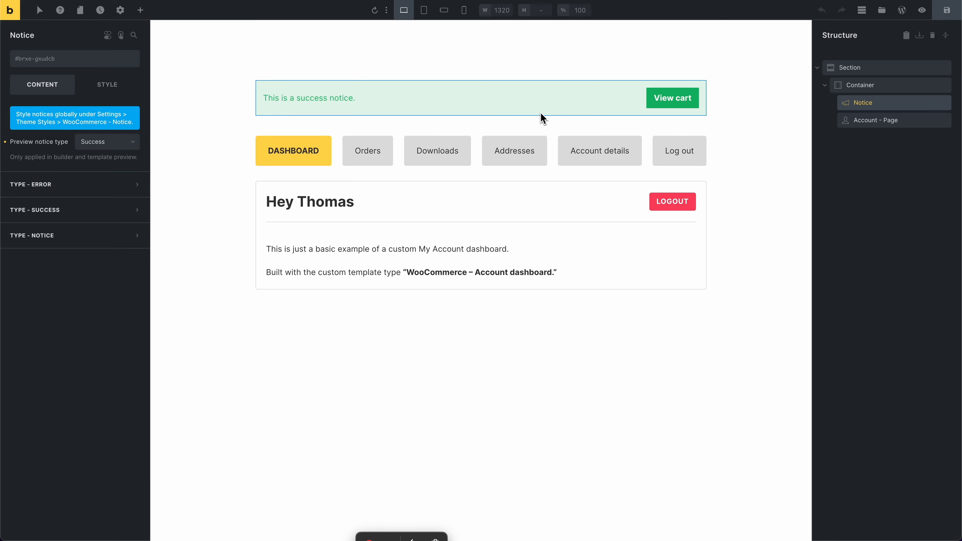
click(878, 120)
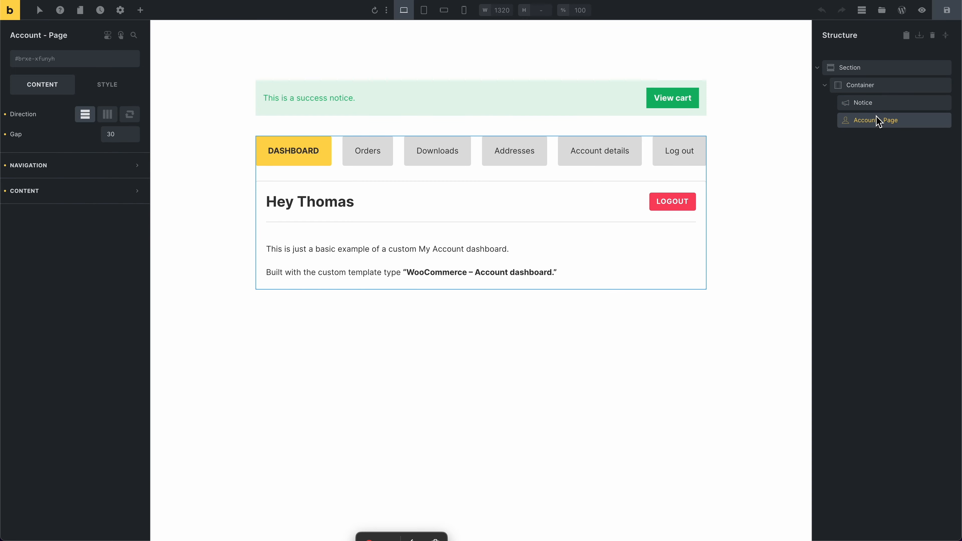
click(876, 104)
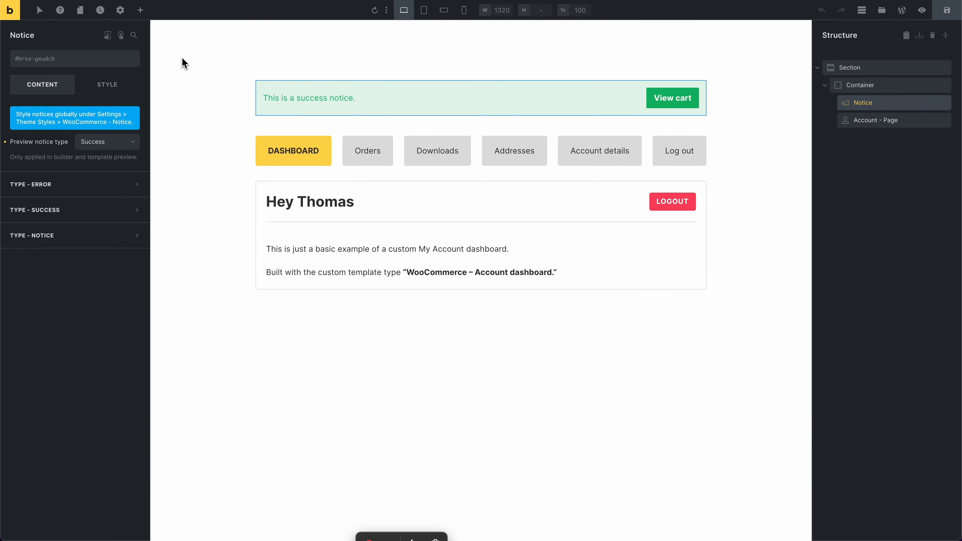
- Find the Notice element among the WooCommerce elements and check the Enable Bricks WooCommerce "Notice" element option in the Bricks settings
click(140, 10)
scroll(61, 269, down, 13)
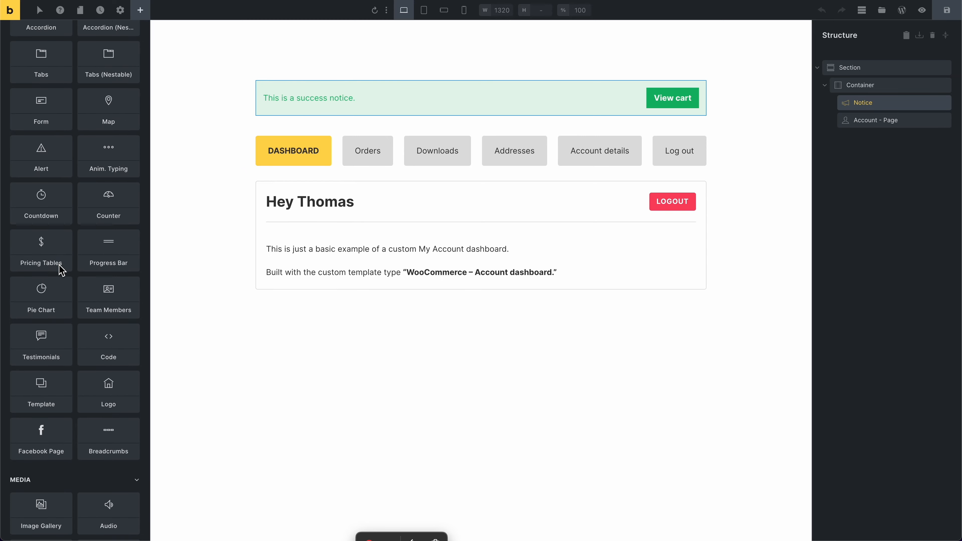
scroll(61, 269, down, 8)
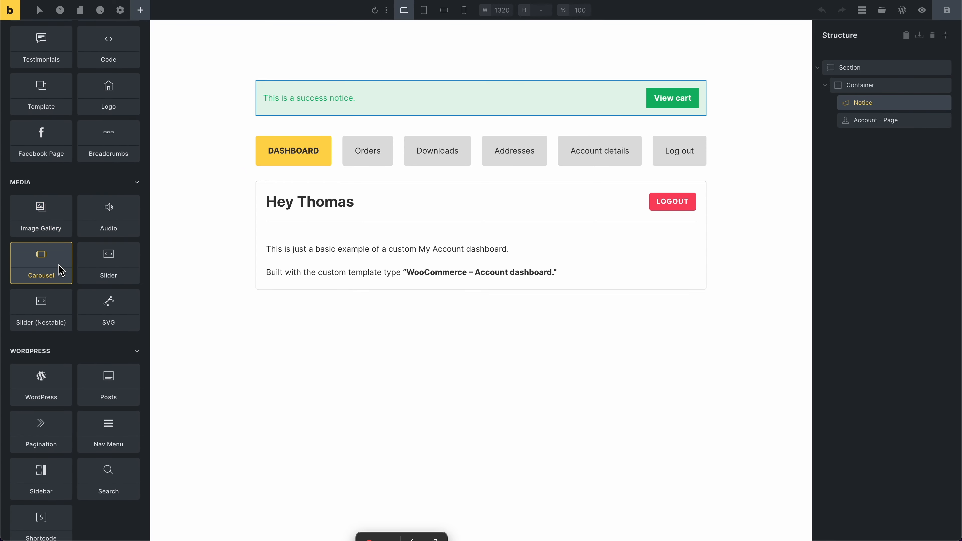
scroll(61, 271, down, 10)
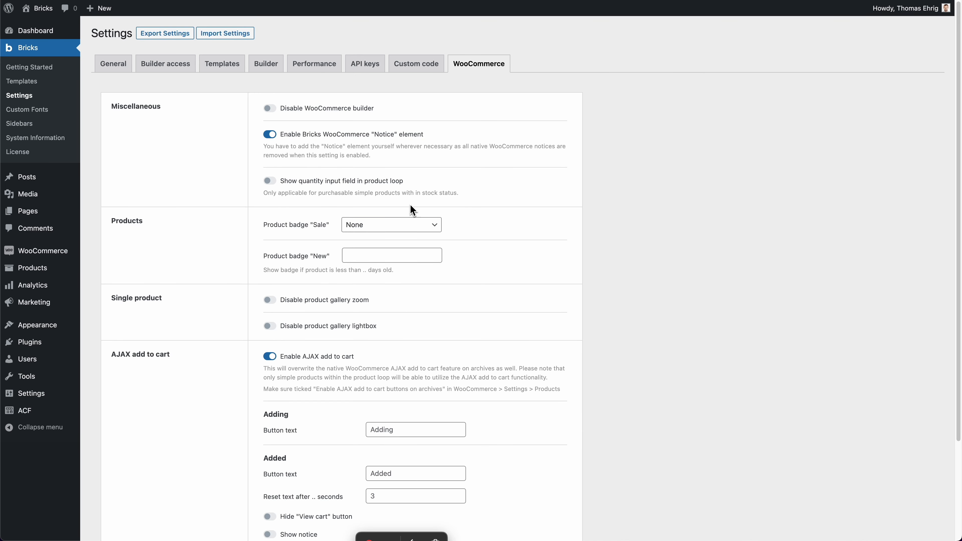
drag(424, 134, 296, 141)
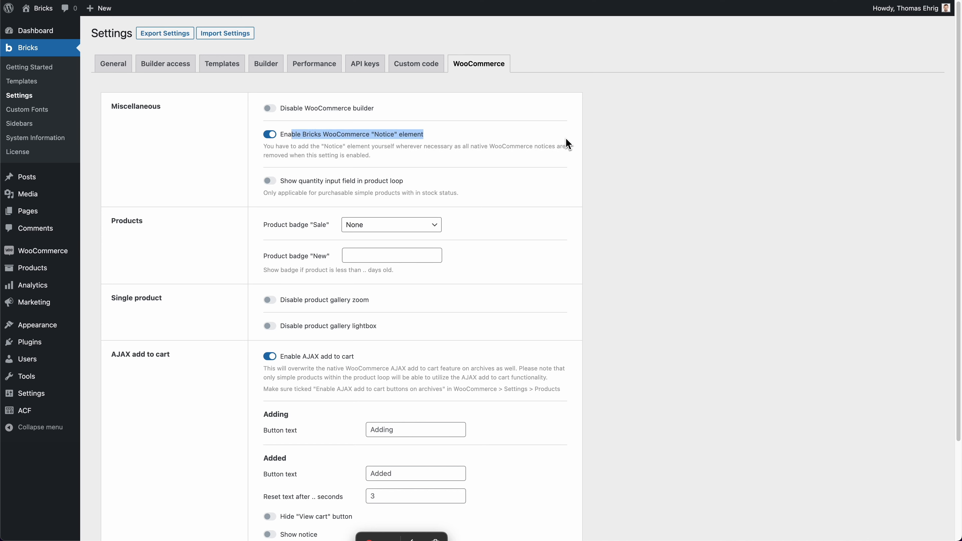
click(629, 151)
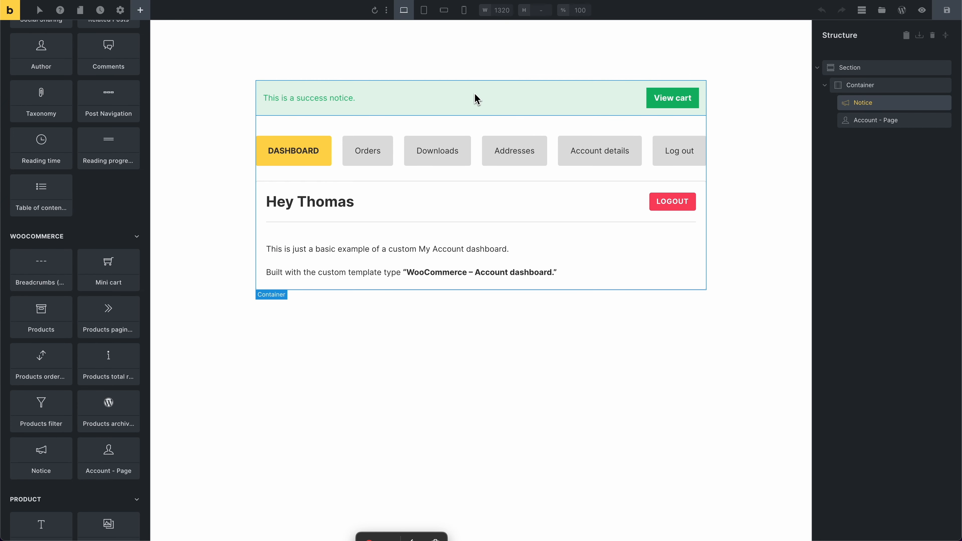
- Search the elements for "accoun" and add a second Account - Page element below the existing one
click(418, 171)
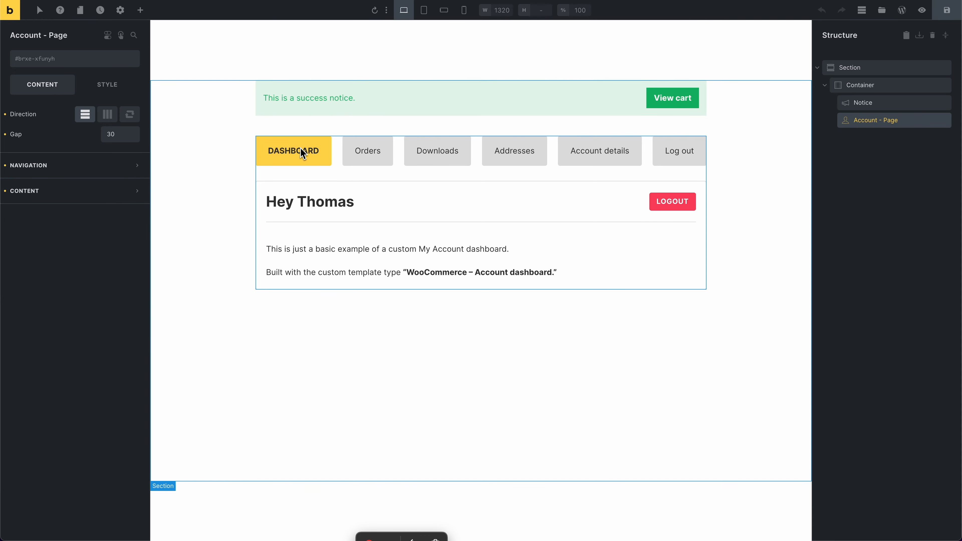
click(140, 10)
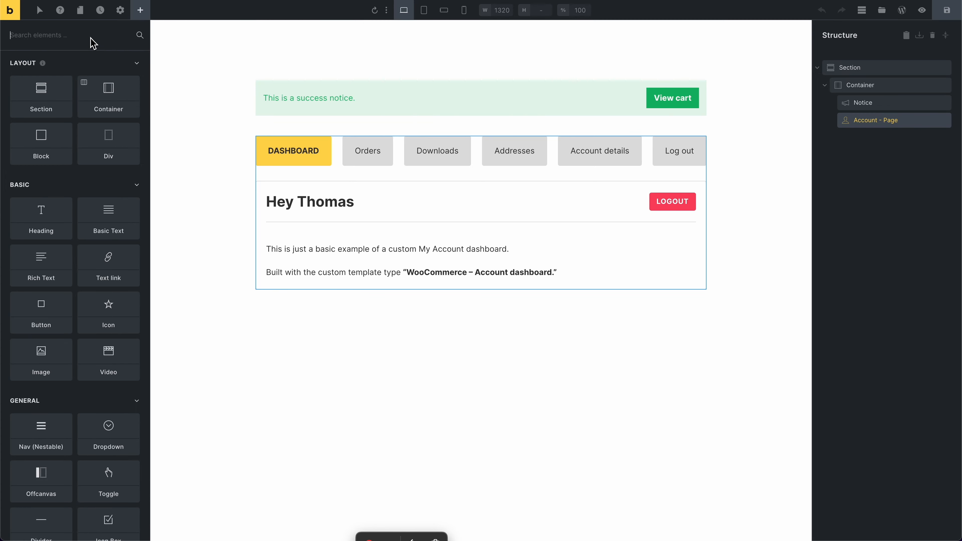
text(accoun)
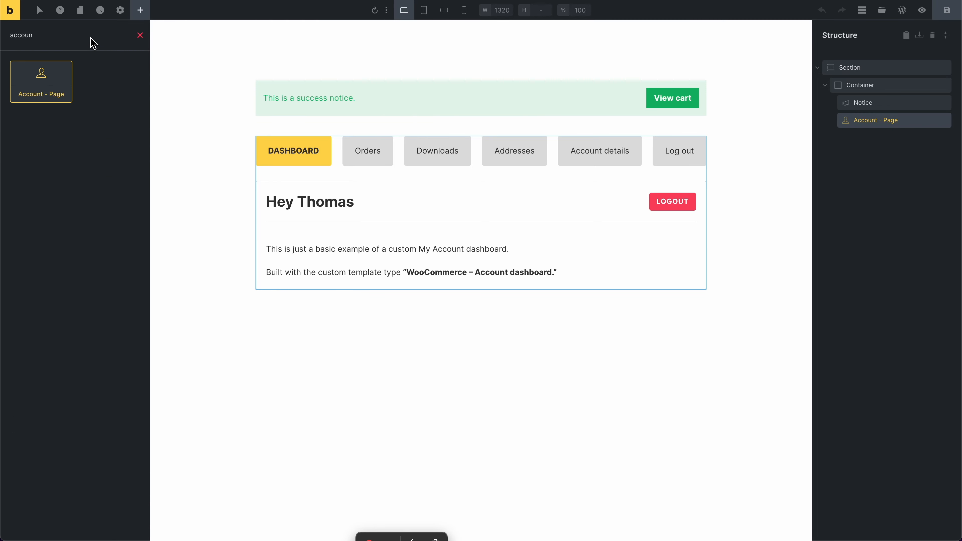
key(Return)
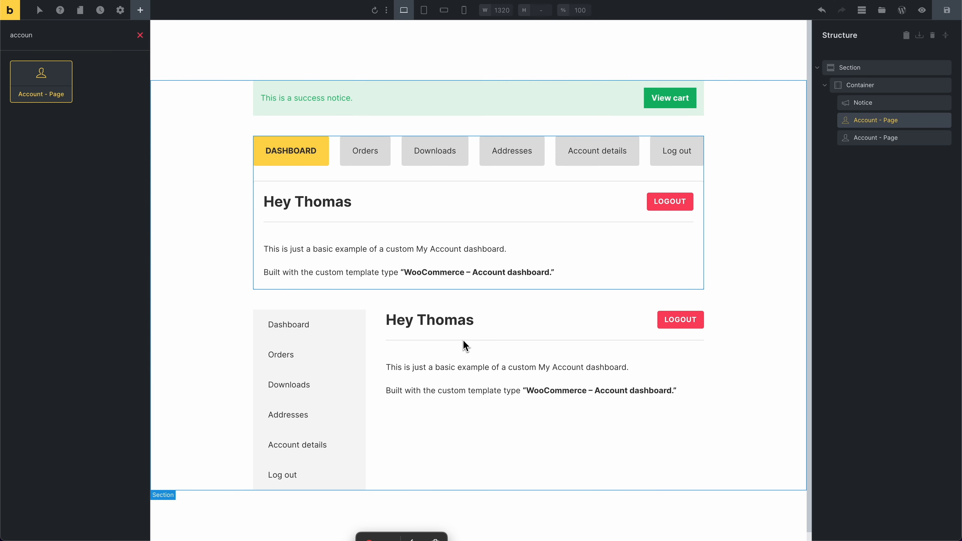
- Inspect the navigation settings of the original Account - Page element, including the active item's typography
click(860, 121)
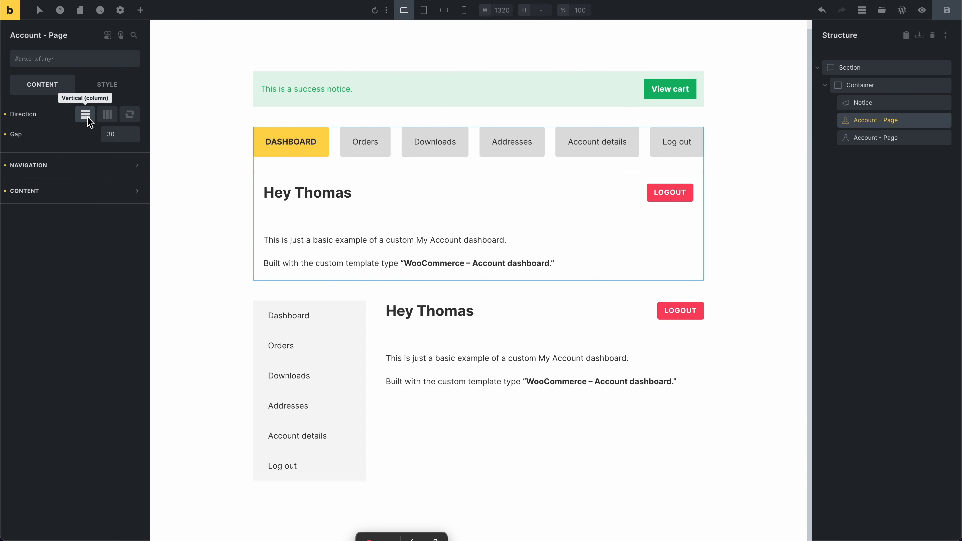
click(86, 165)
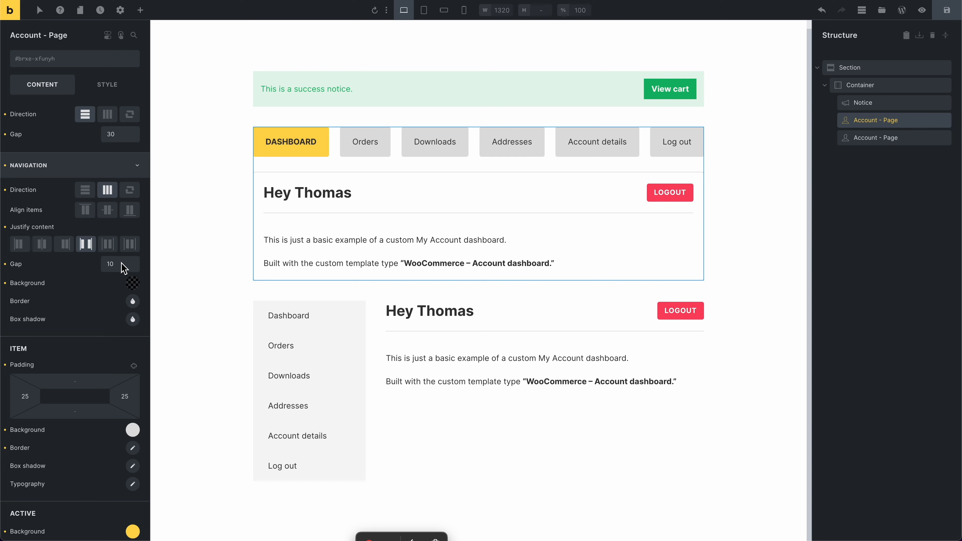
scroll(47, 373, down, 3)
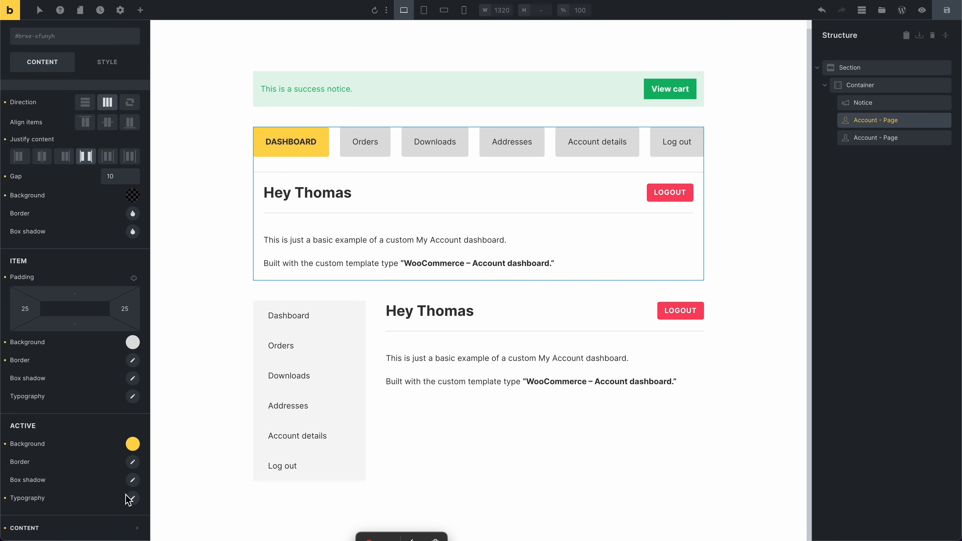
click(133, 498)
scroll(114, 454, down, 6)
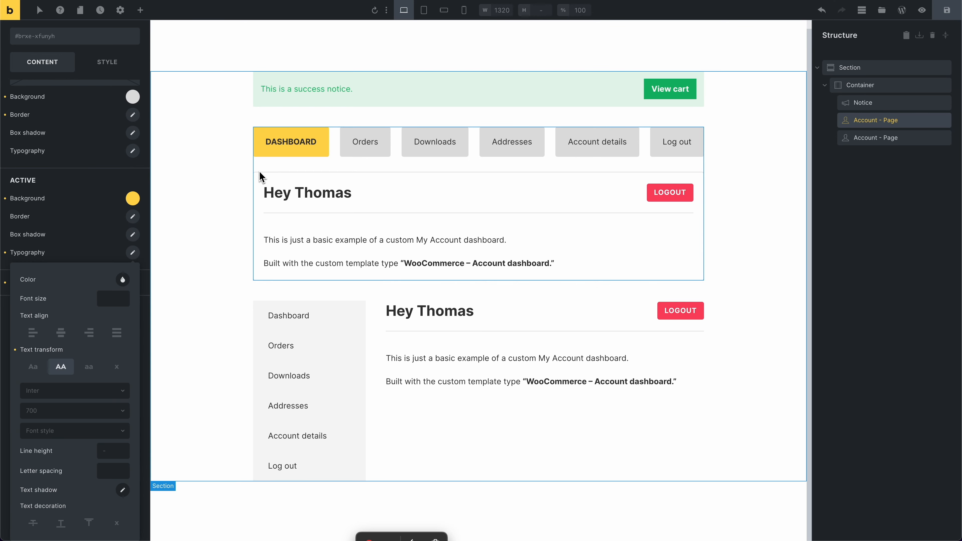
click(89, 193)
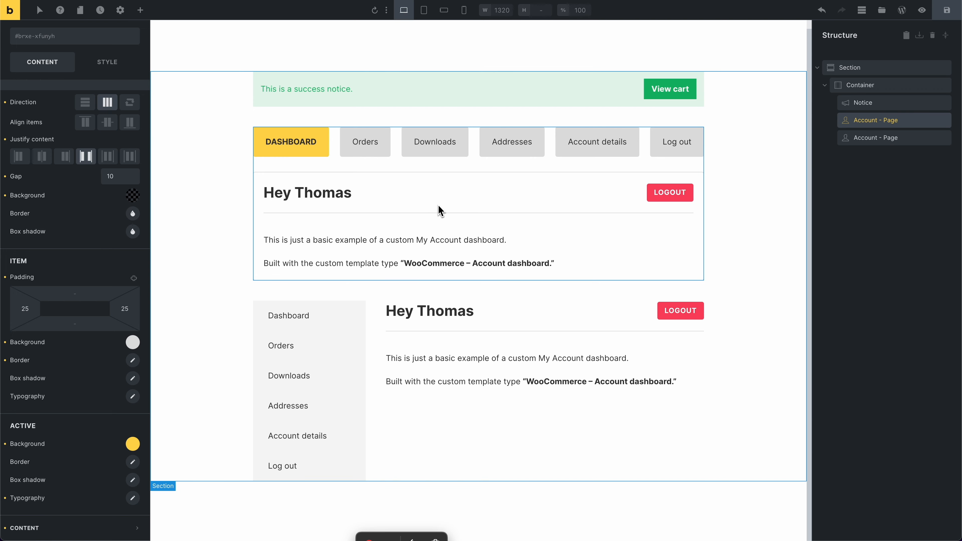
scroll(468, 217, up, 1)
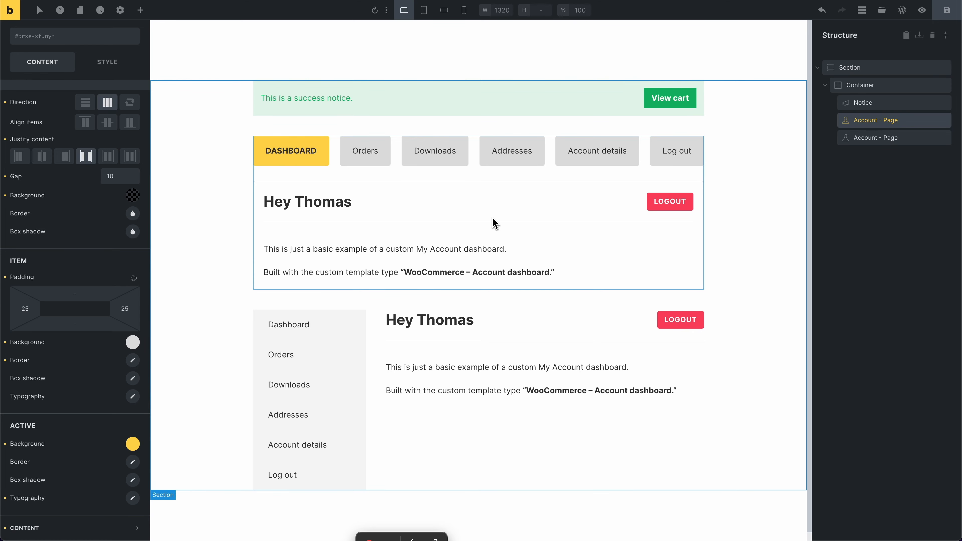
- Search the saved templates for "accou" and open Woo - Account - Orders for editing, leaving the page without saving
click(884, 17)
text(wo)
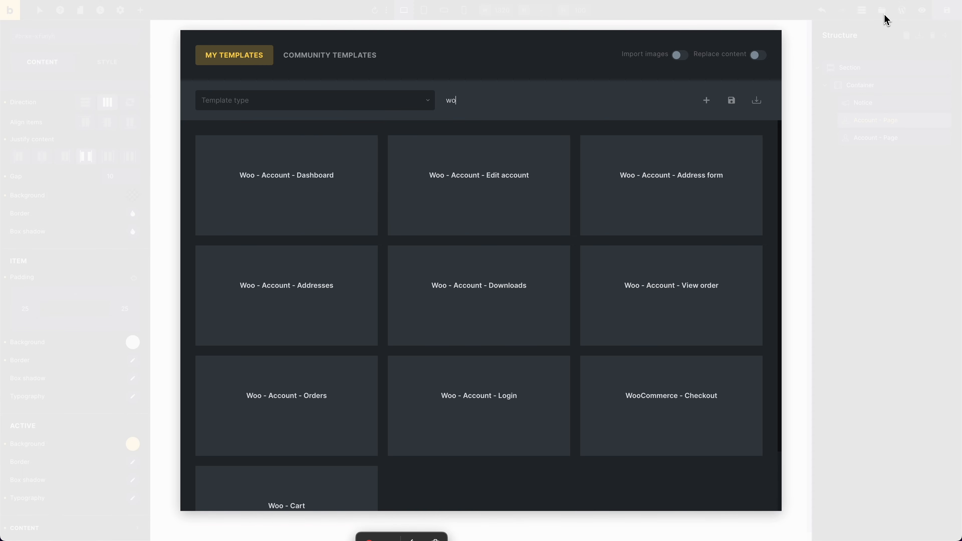
key(BackSpace)
key(BackSpace)
text(accou)
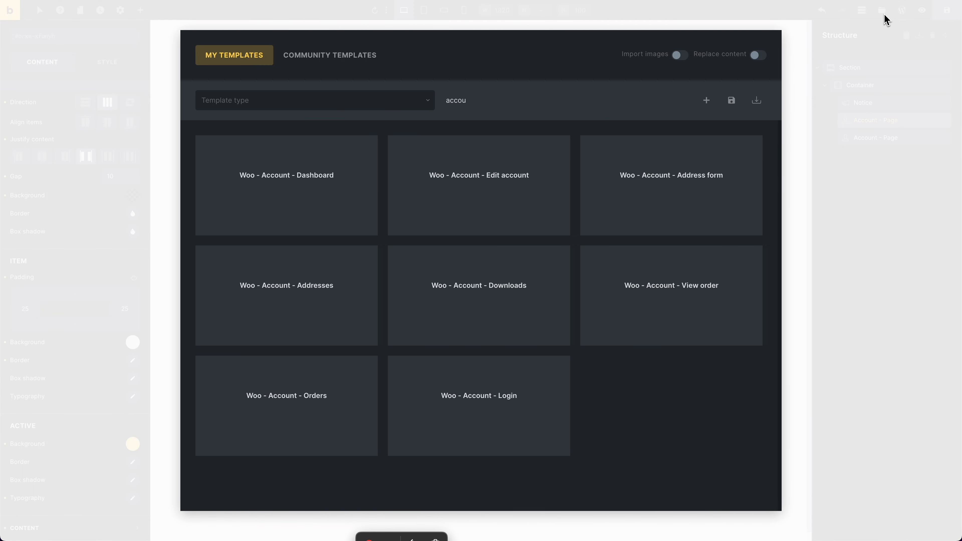
mouse_move(257, 397)
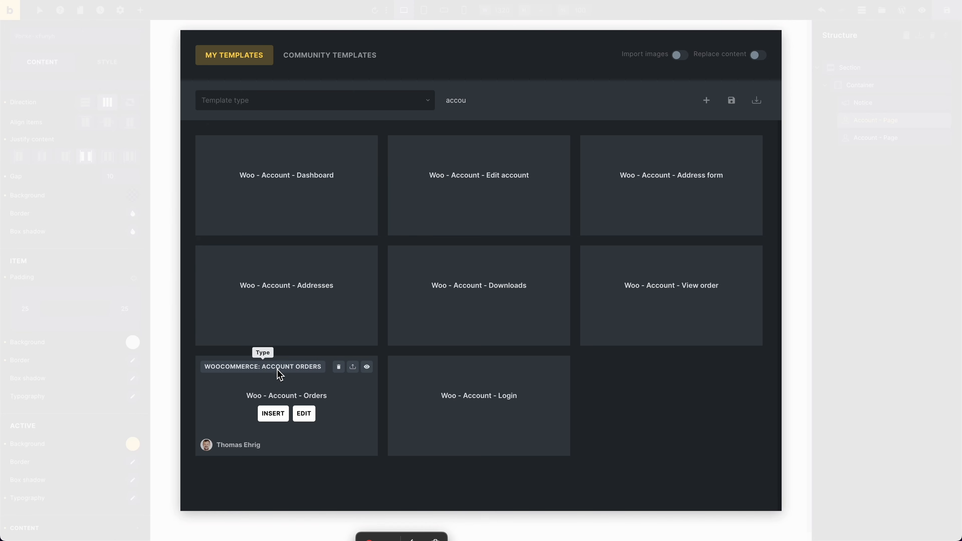
click(308, 418)
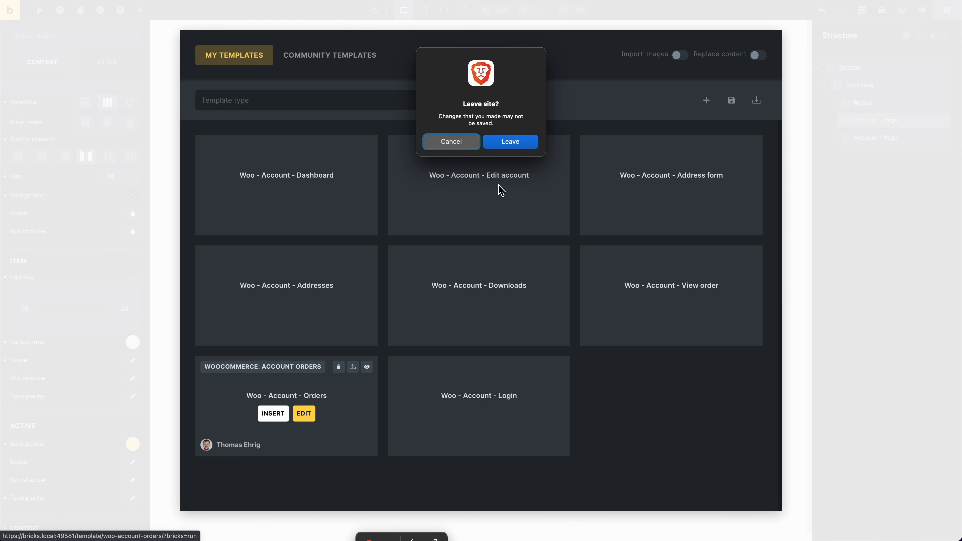
click(508, 147)
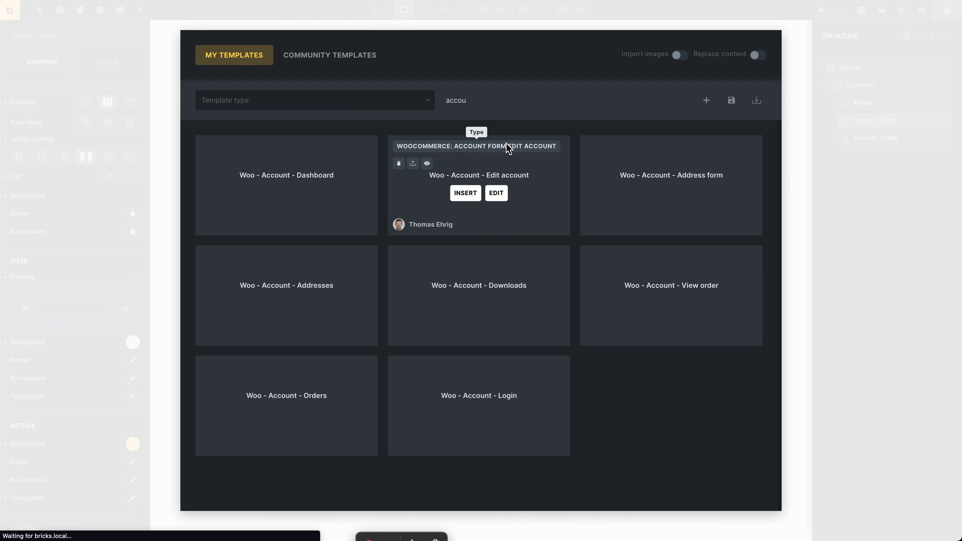
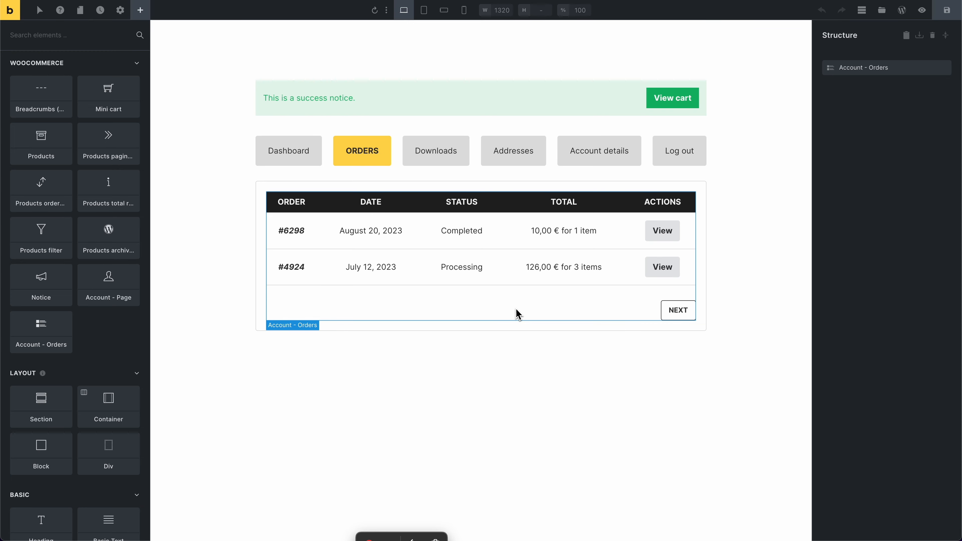
- Examine the table settings of the Account - Orders element, including the head's background color
click(502, 286)
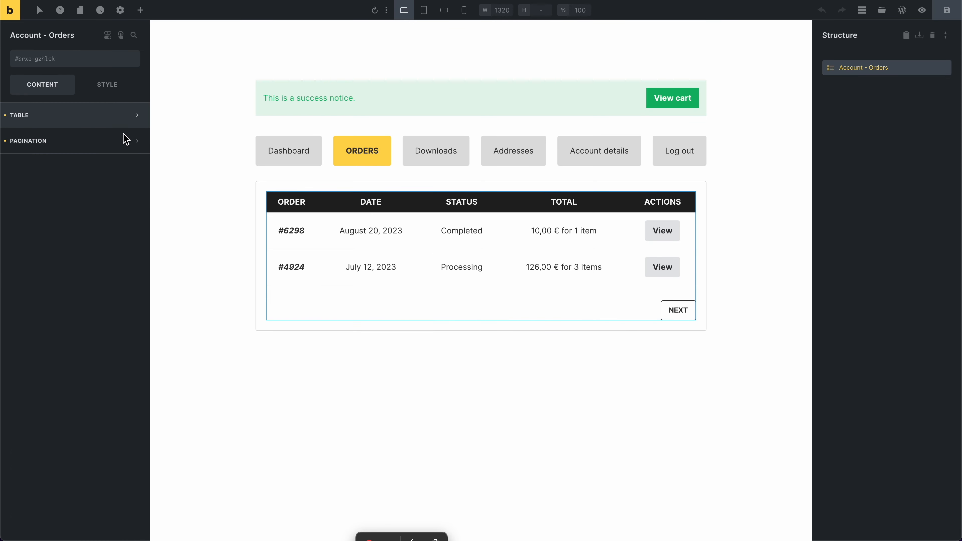
click(115, 120)
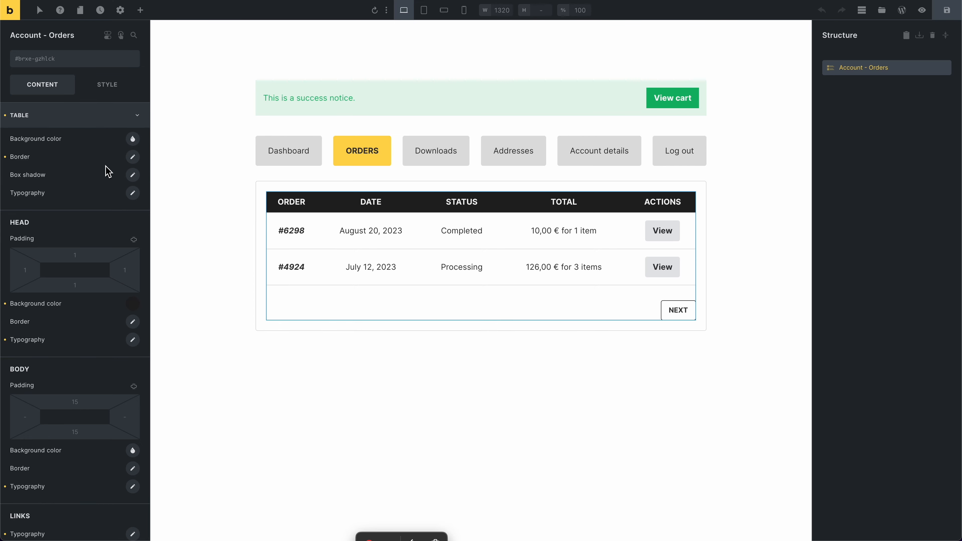
scroll(103, 275, down, 5)
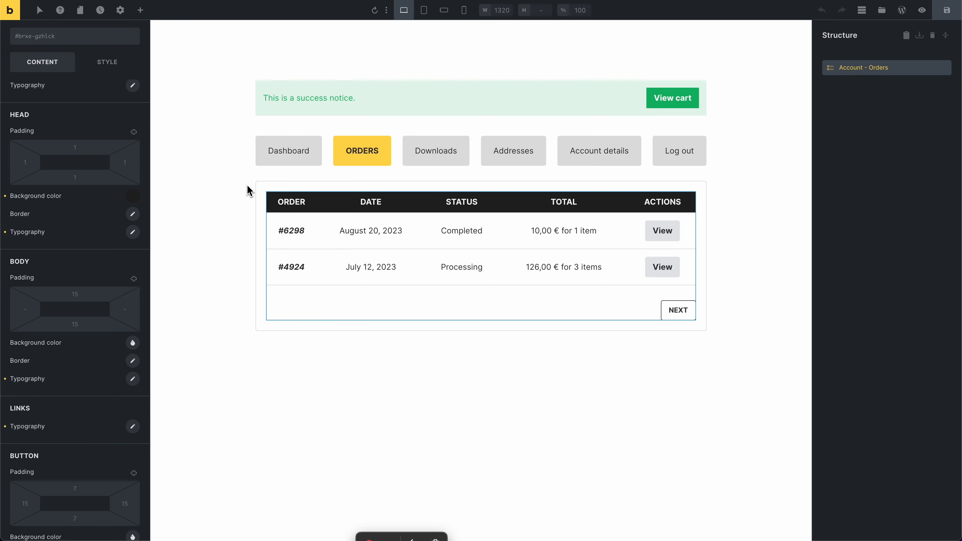
click(133, 197)
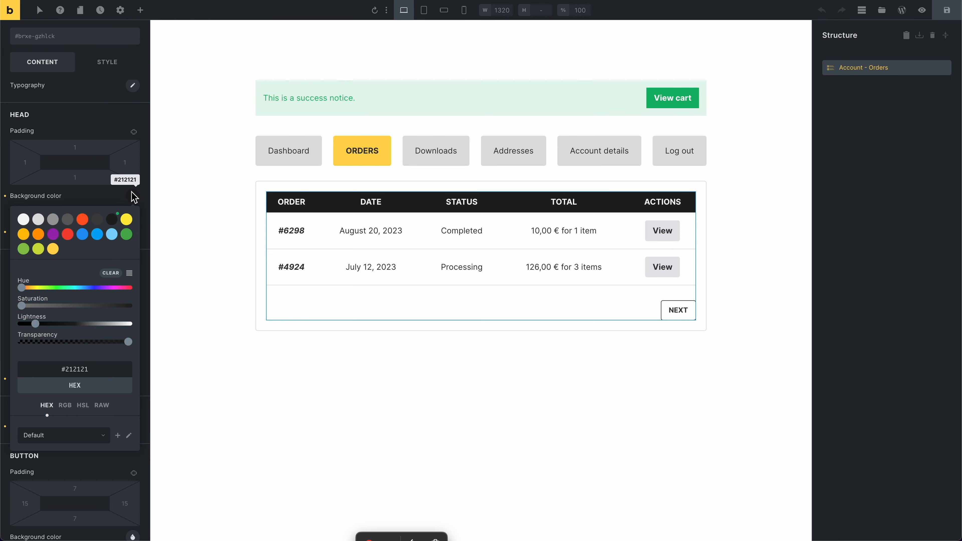
click(133, 196)
- Switch the uppercase text transform of the orders table head off and back on in its typography settings
click(133, 232)
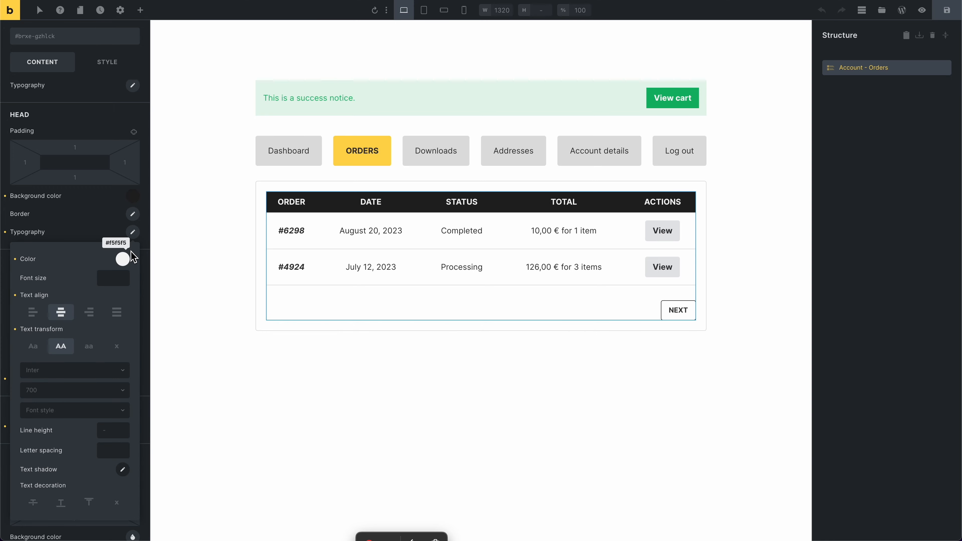
click(68, 349)
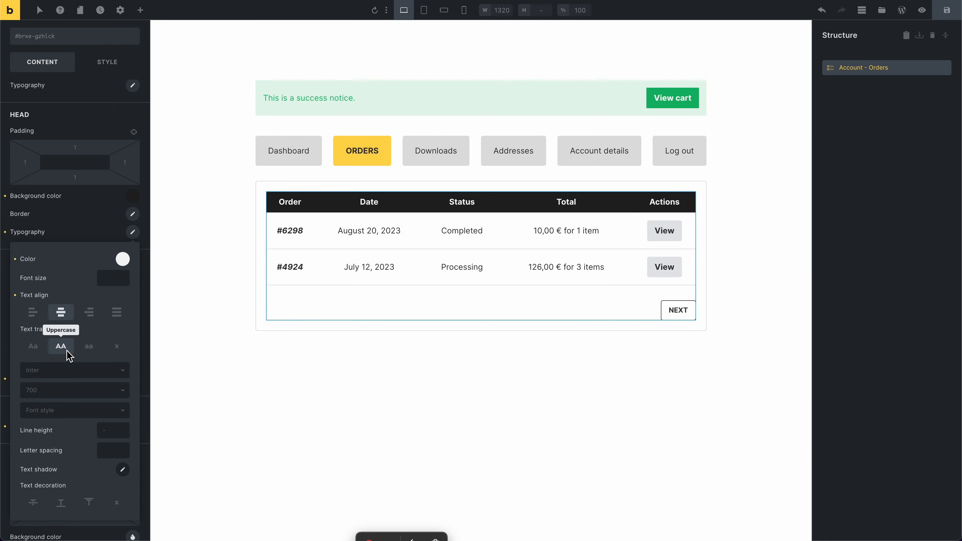
click(70, 346)
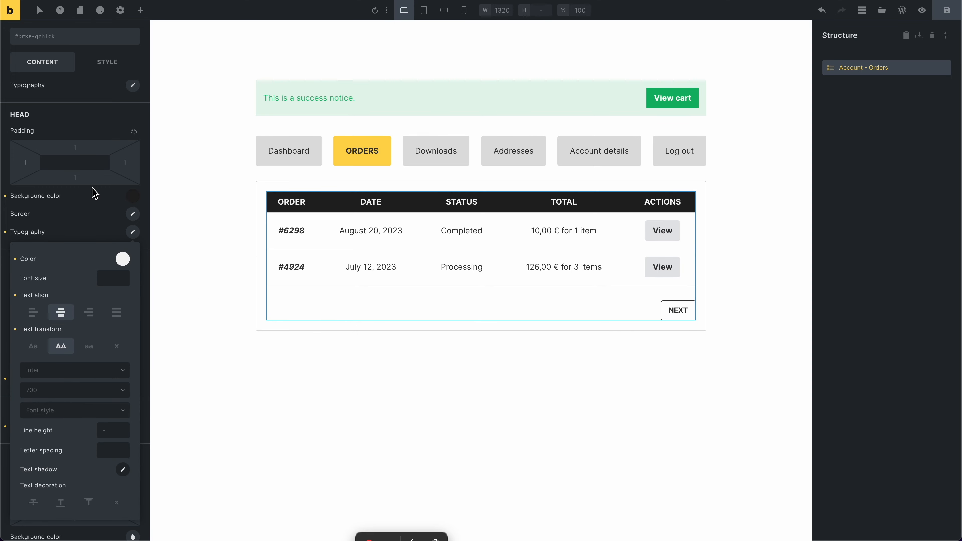
click(85, 208)
scroll(53, 150, up, 3)
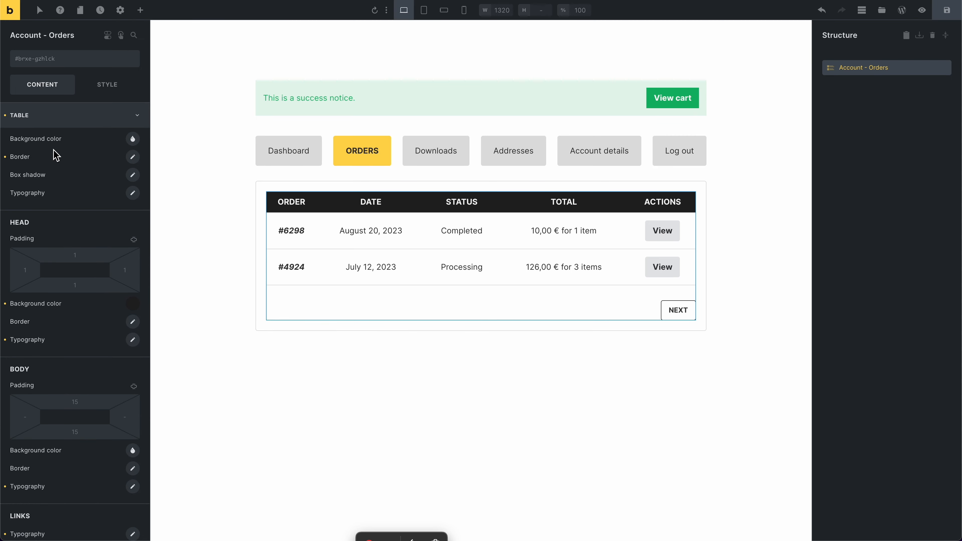
- Review the pagination settings of the Account - Orders element
click(62, 126)
click(95, 140)
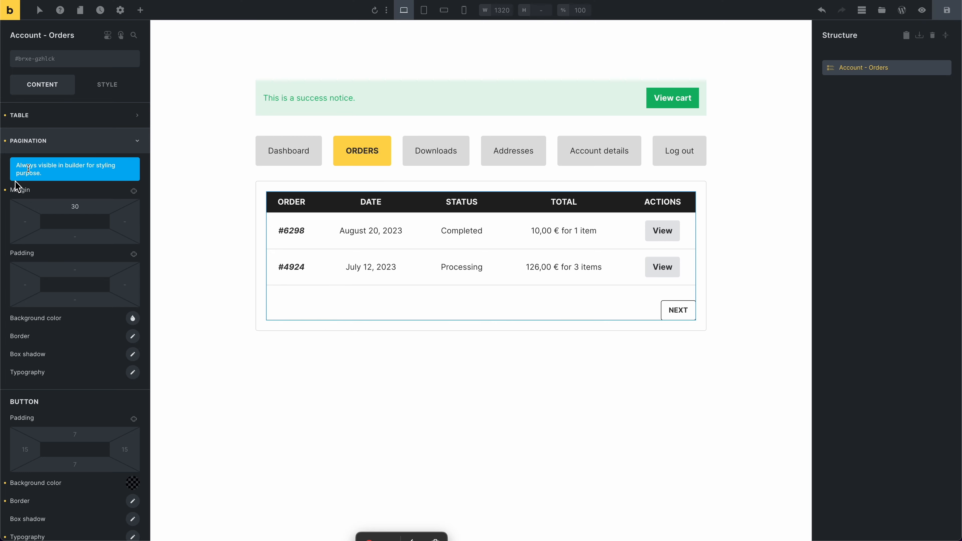
click(62, 148)
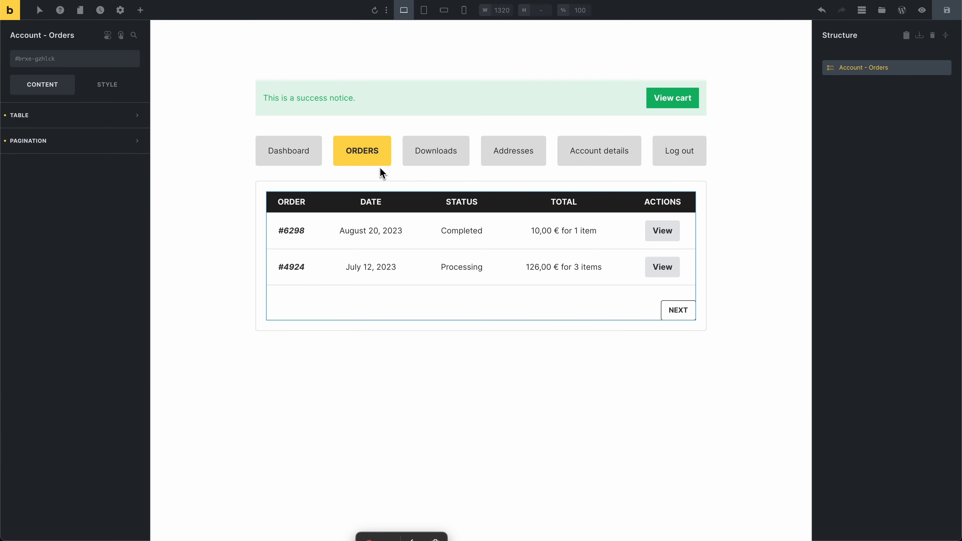
- Search the saved templates for "log" and open Woo - Account - Login for editing without saving the orders template
click(882, 14)
text(log)
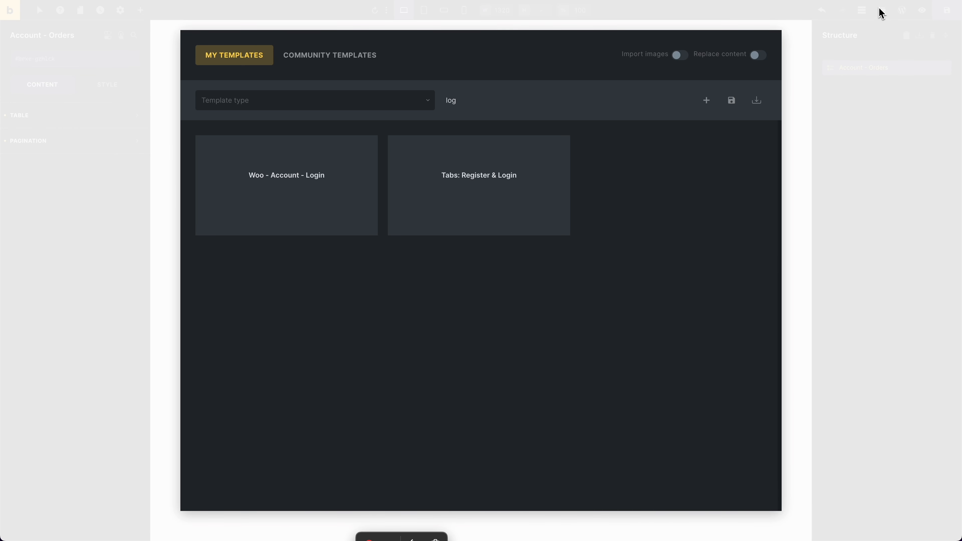
mouse_move(319, 209)
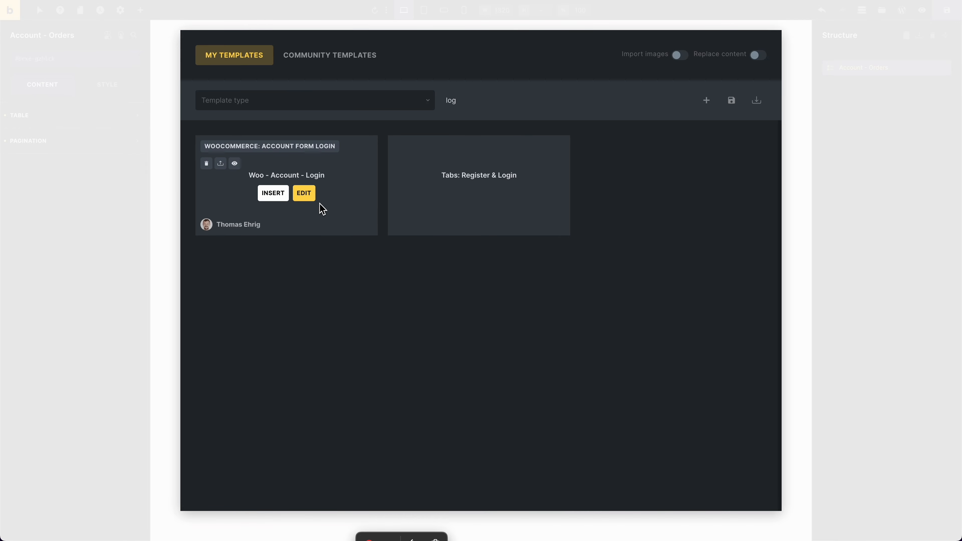
click(310, 194)
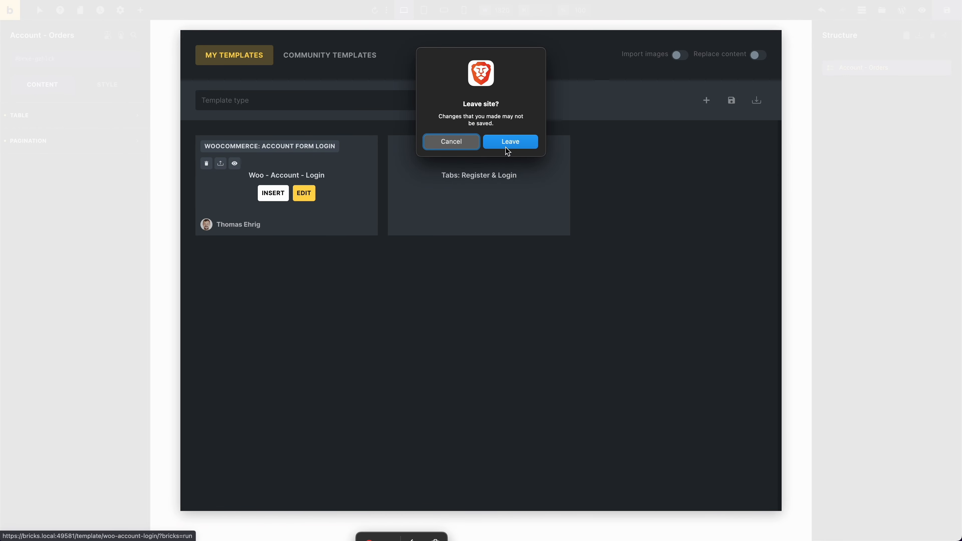
click(508, 141)
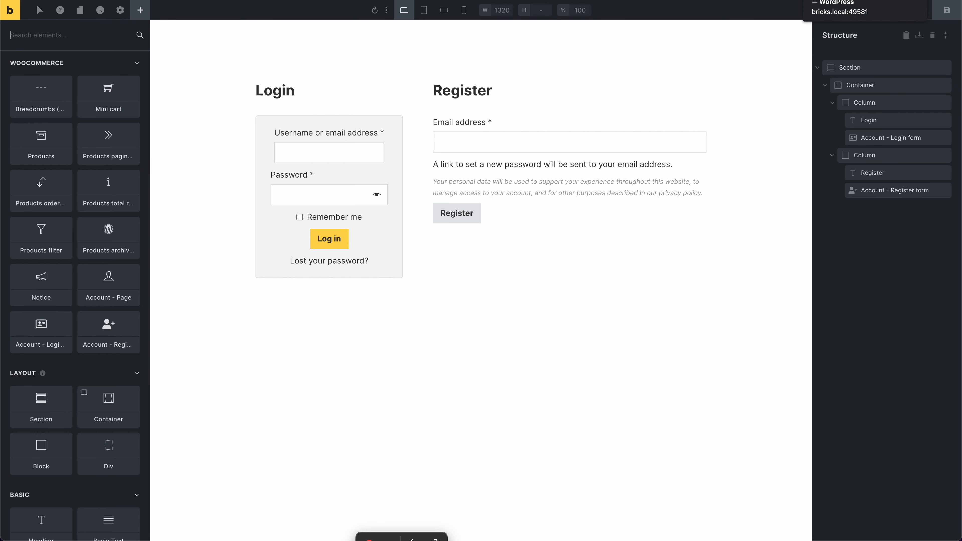
- Check the "My account" page account creation option in the WooCommerce Accounts & Privacy settings and return to the login template
click(865, 0)
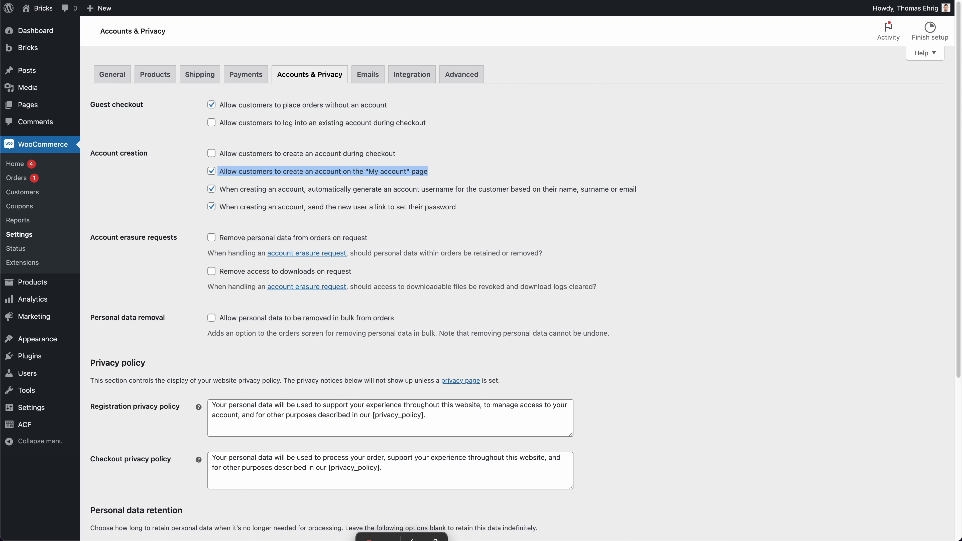
click(557, 0)
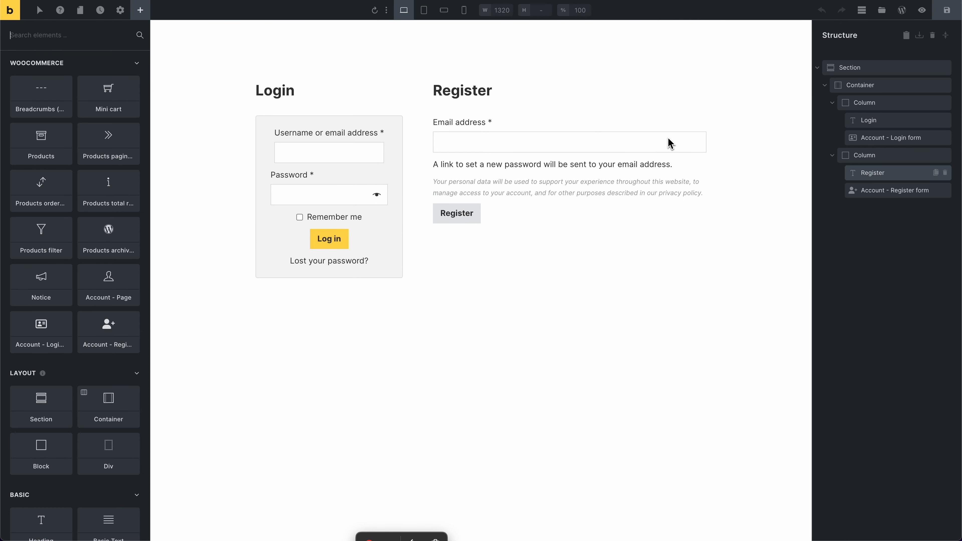
- Compare the settings groups of the Account - Login form and Account - Register form elements
click(903, 138)
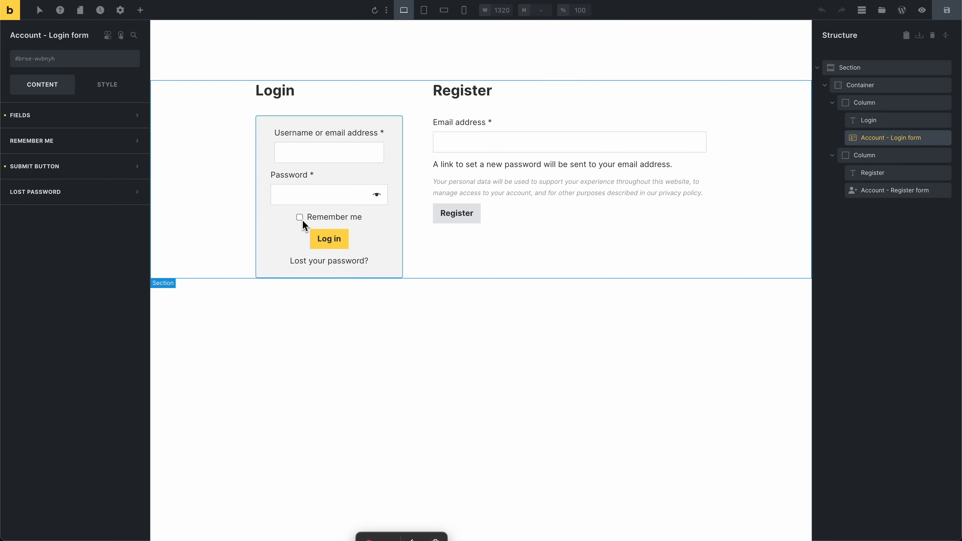
click(876, 190)
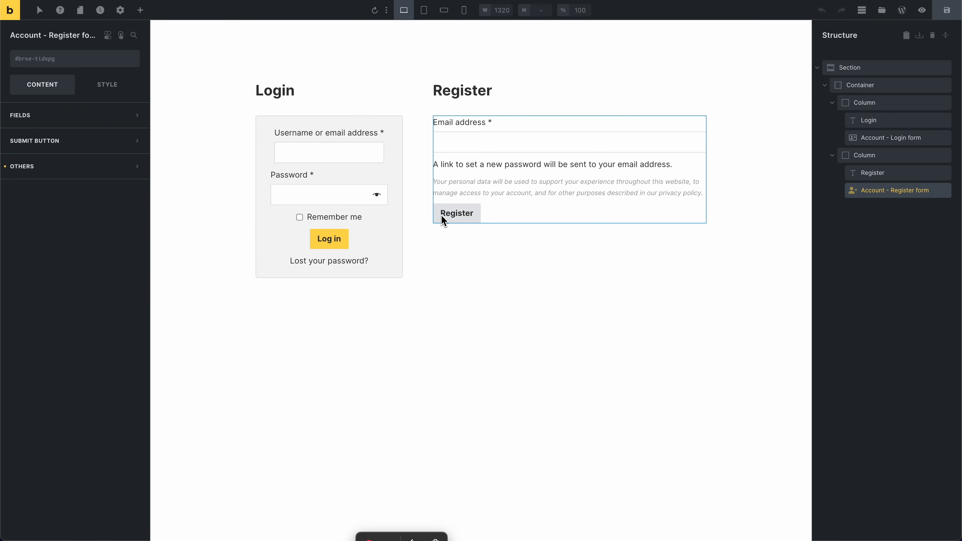
click(485, 357)
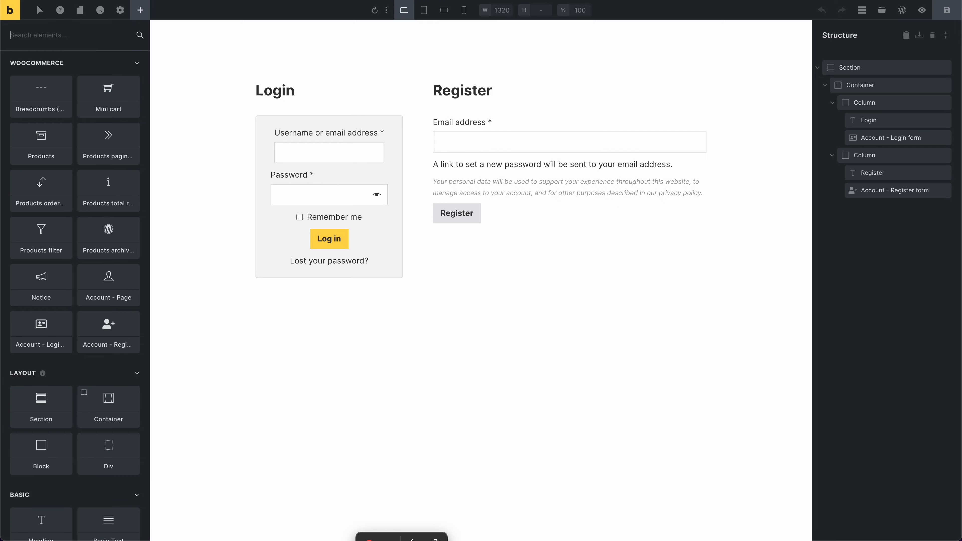
- Review the lost and reset password template types and the account template table in the WooCommerce Account Builder article
click(282, 0)
scroll(305, 181, down, 6)
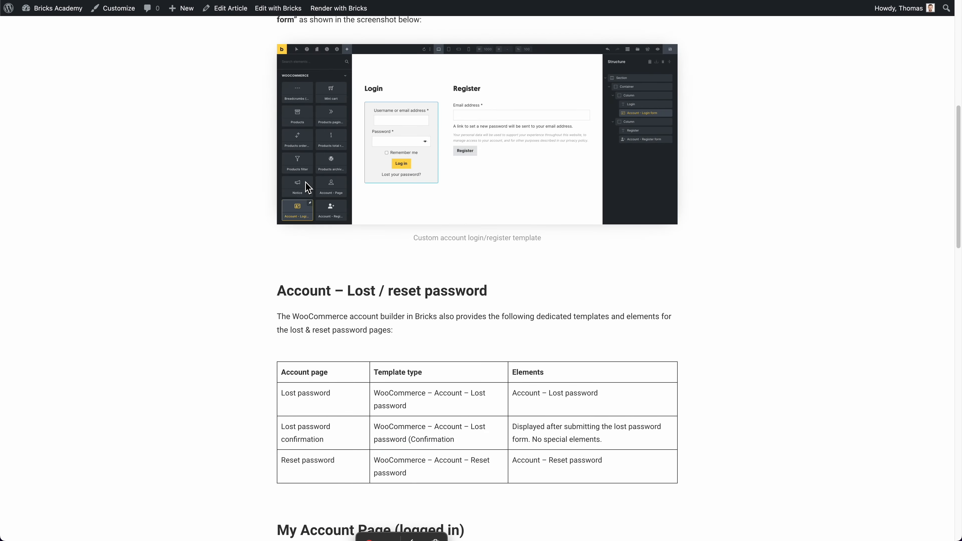
scroll(154, 186, down, 12)
scroll(154, 189, down, 4)
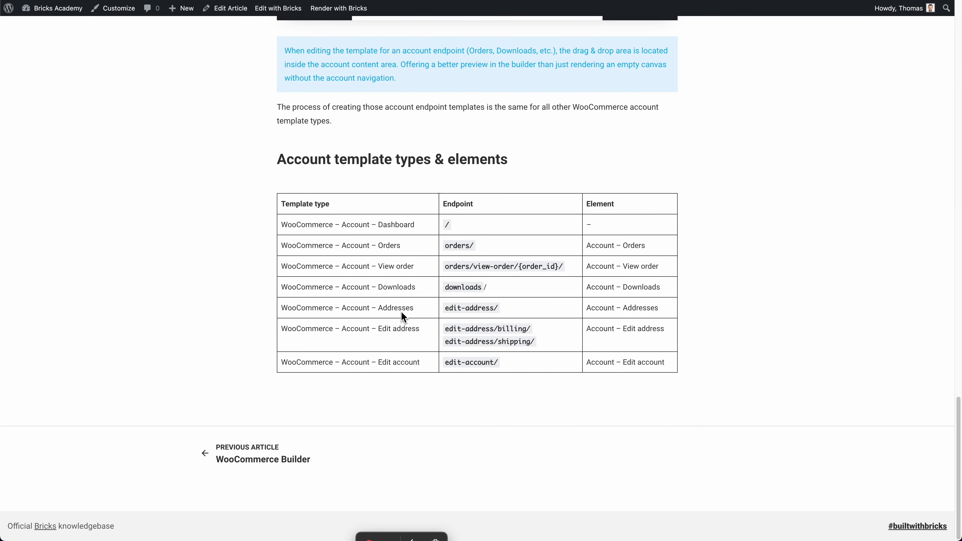
scroll(397, 274, up, 18)
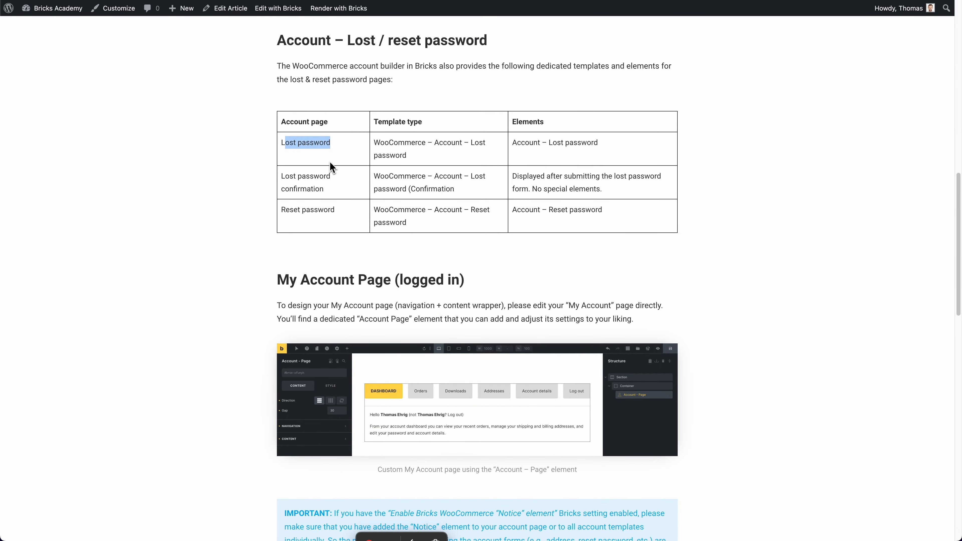
drag(319, 177, 294, 177)
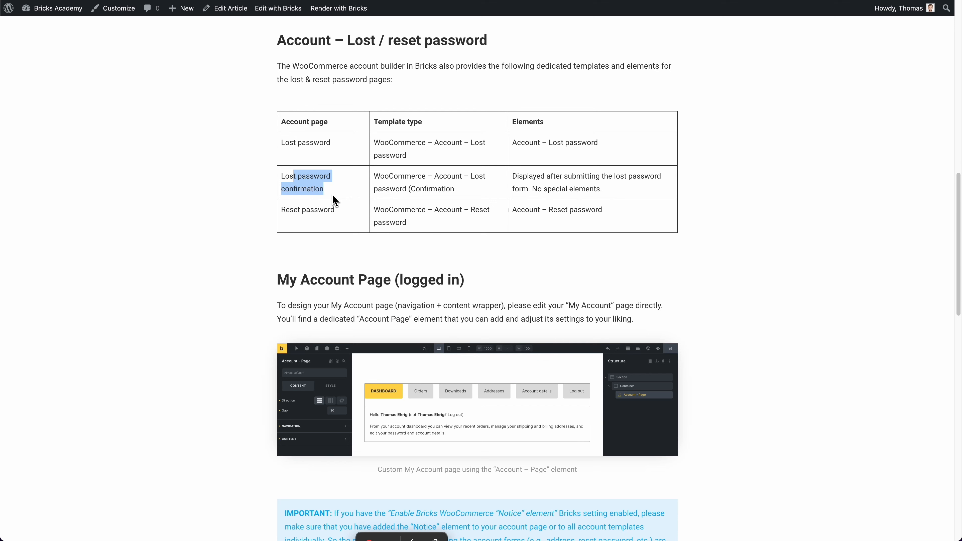
click(331, 209)
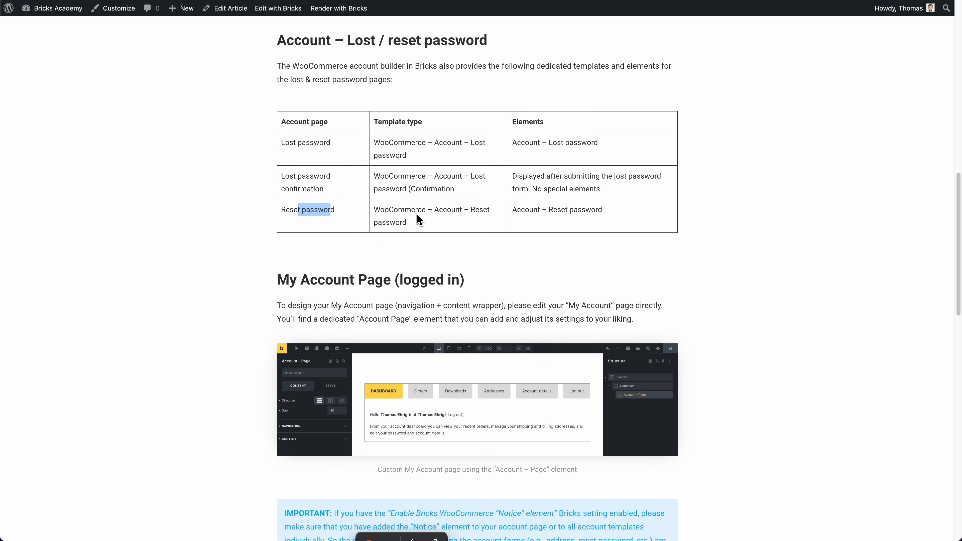
click(222, 161)
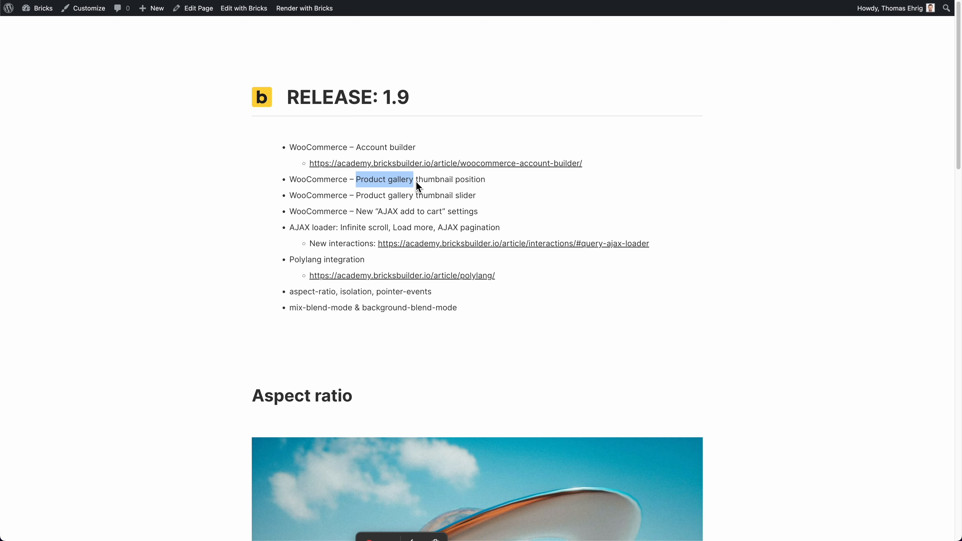
- Check the product gallery thumbnail entries in the 1.9 release notes and select the Product gallery element in the product template
click(418, 181)
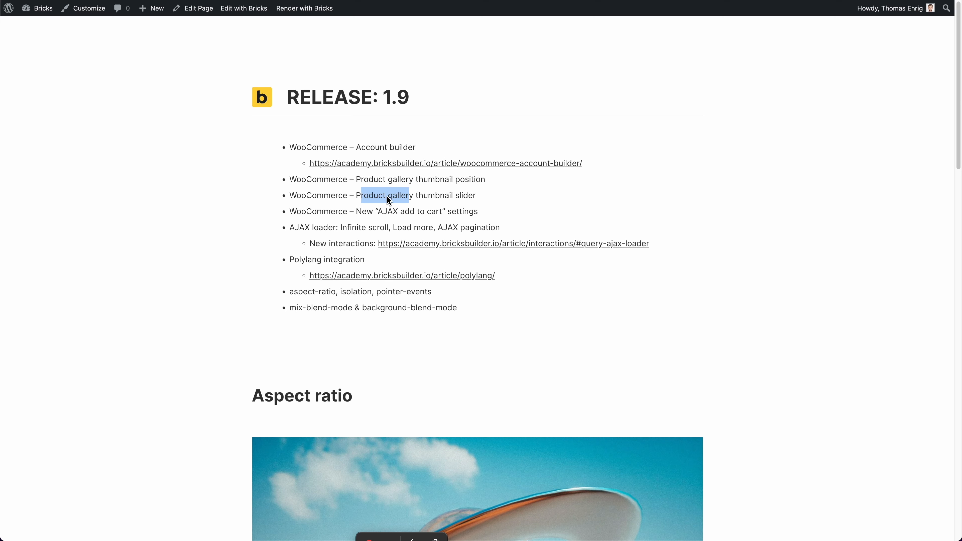
drag(388, 197, 478, 196)
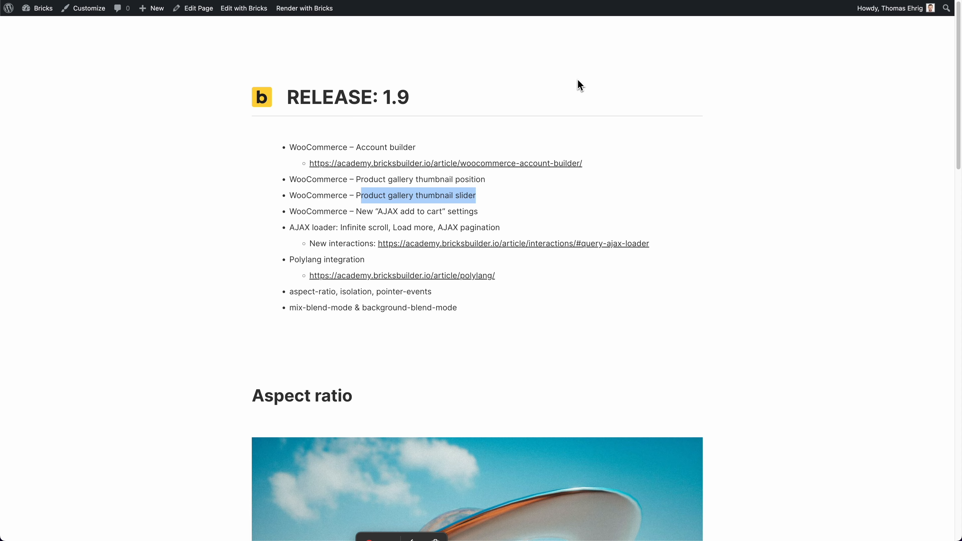
click(630, 1)
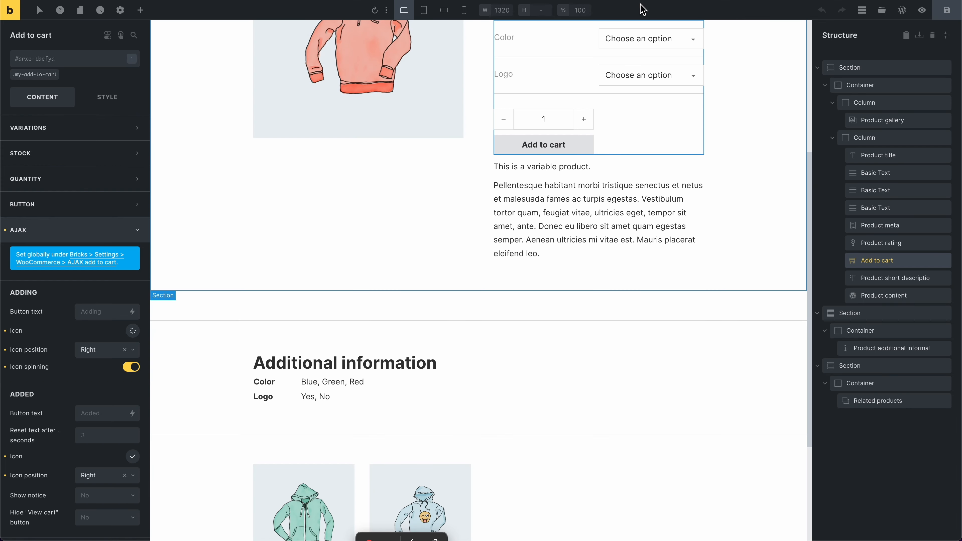
scroll(382, 273, up, 5)
click(380, 273)
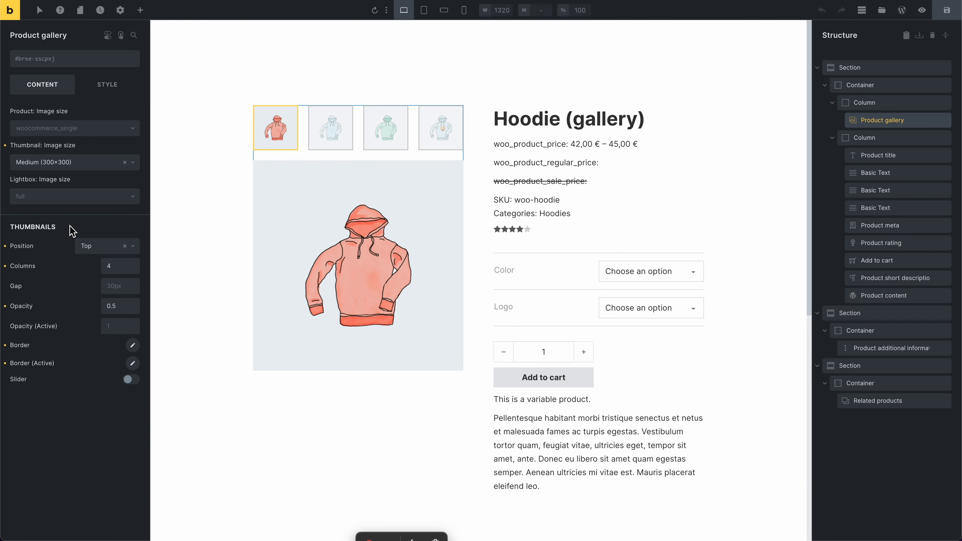
- Set the thumbnail position of the Product gallery element to Bottom
click(91, 246)
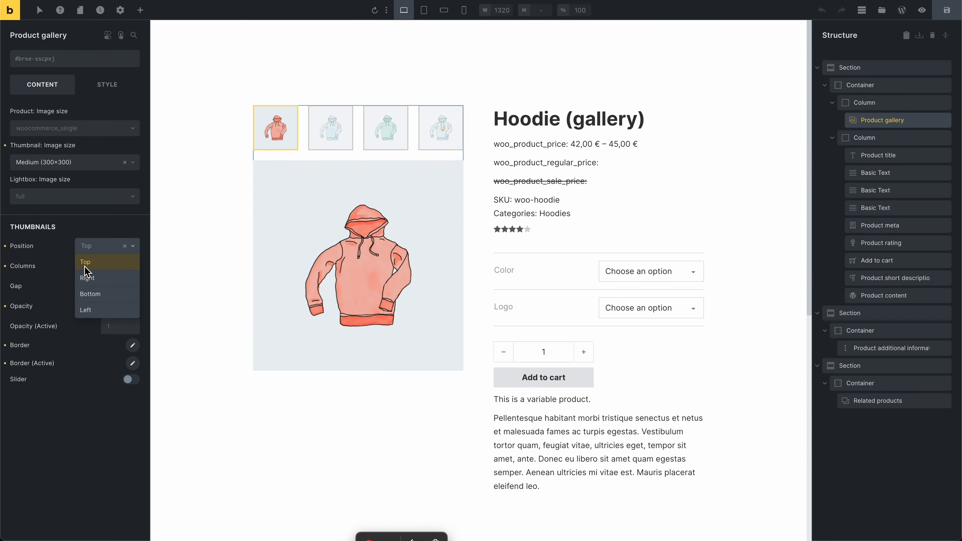
click(94, 294)
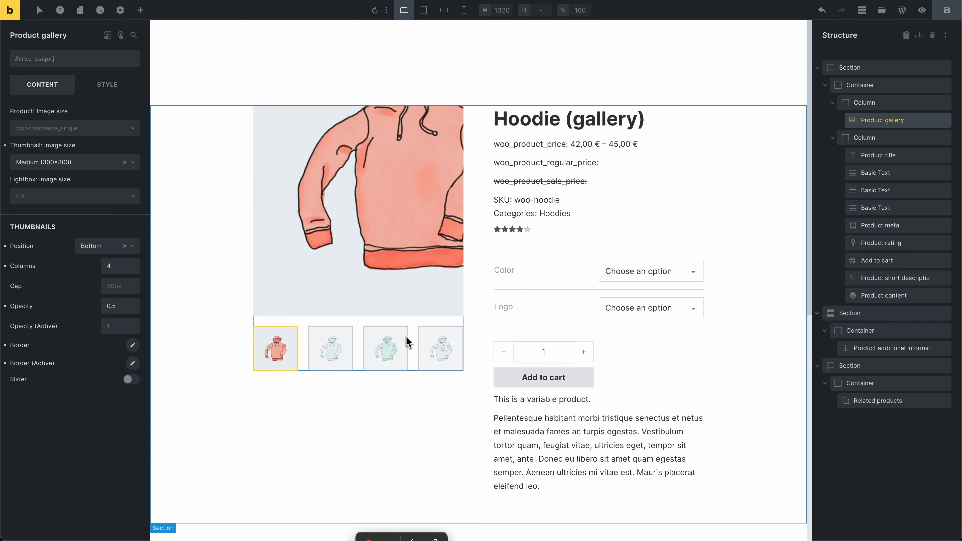
click(98, 247)
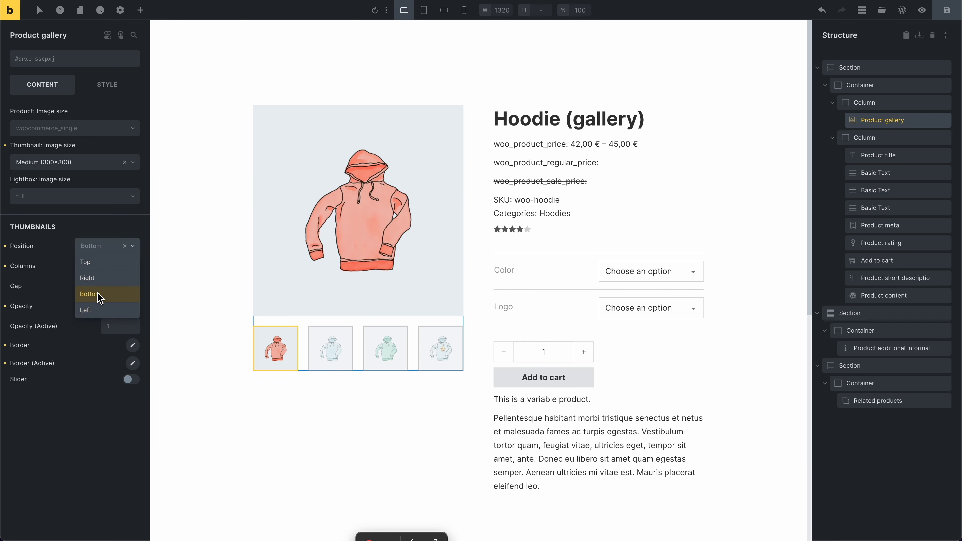
click(95, 298)
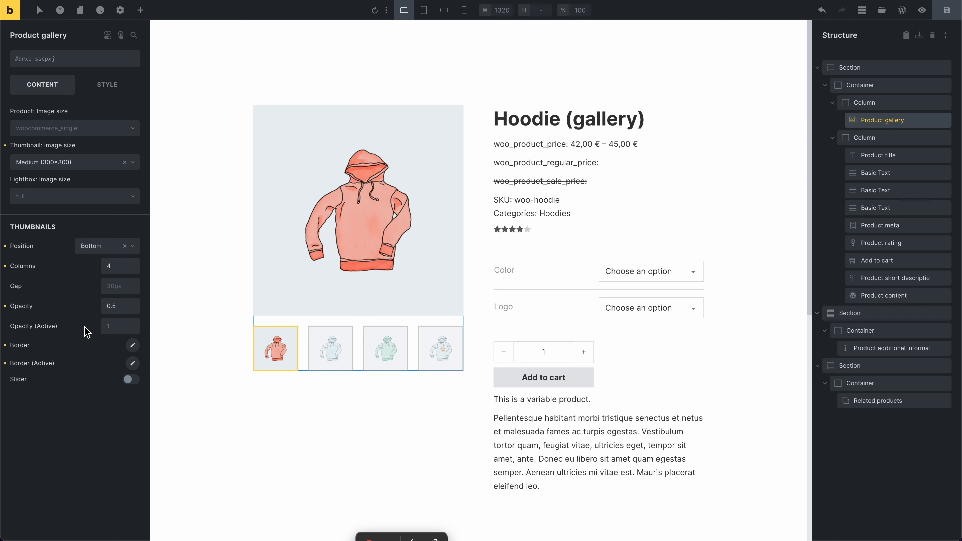
- Inspect the thumbnails' active opacity, border and active border settings, and preview different hoodie images in the gallery
click(113, 329)
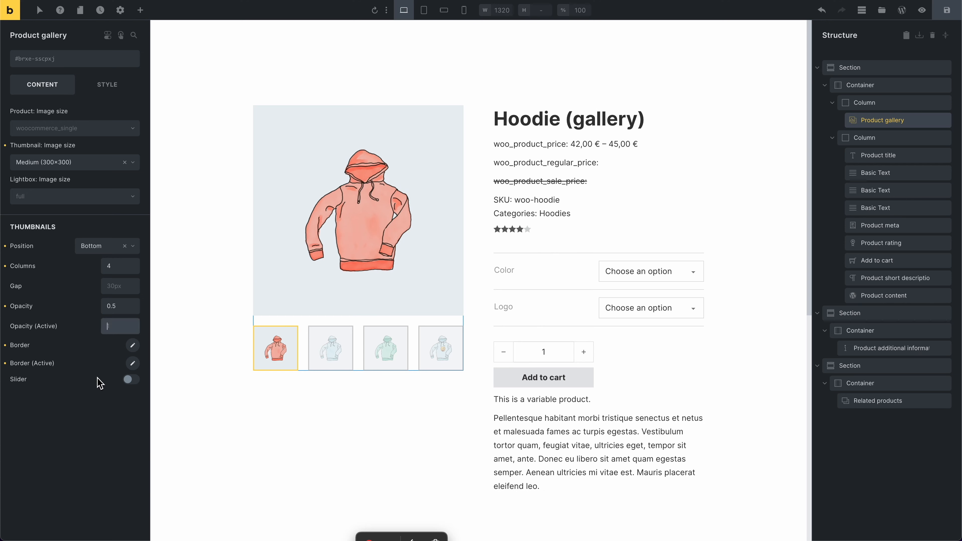
click(135, 347)
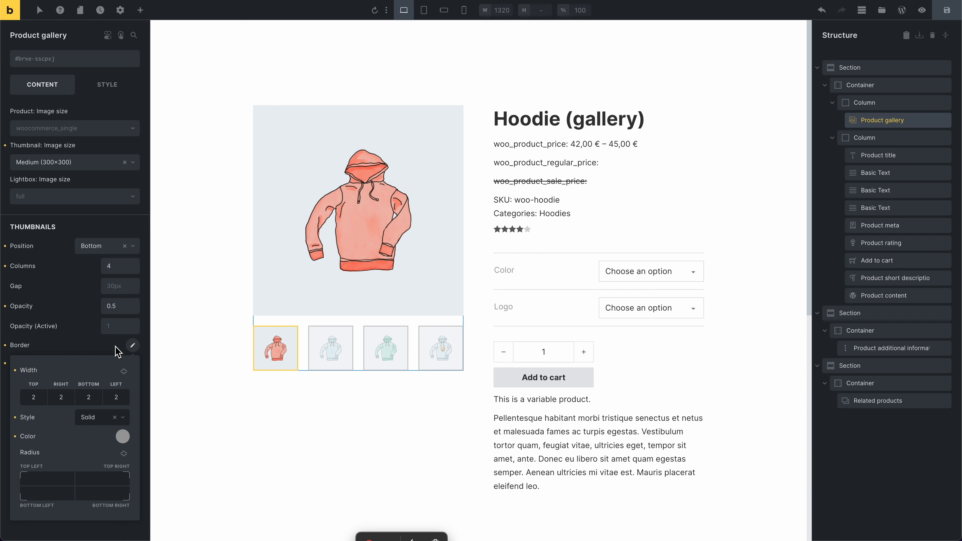
click(49, 347)
click(333, 358)
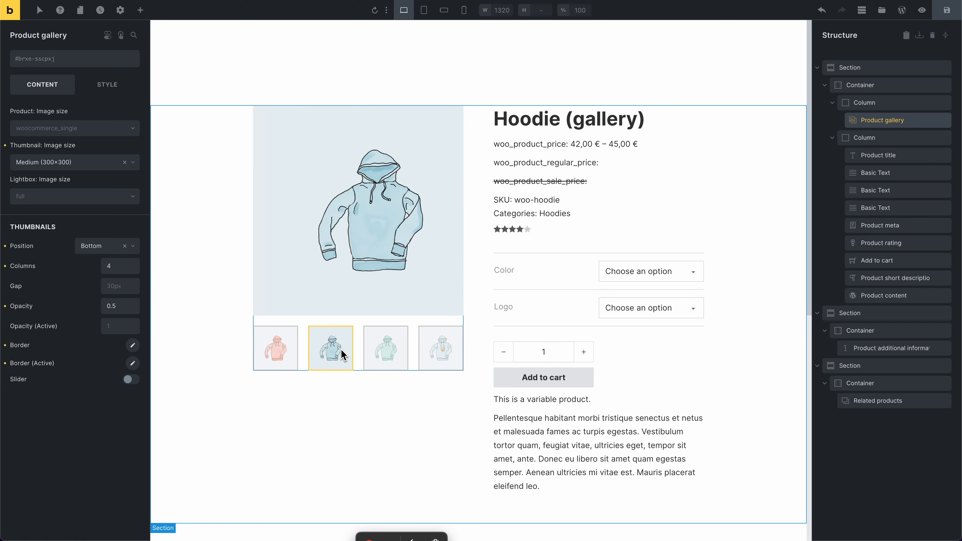
click(381, 352)
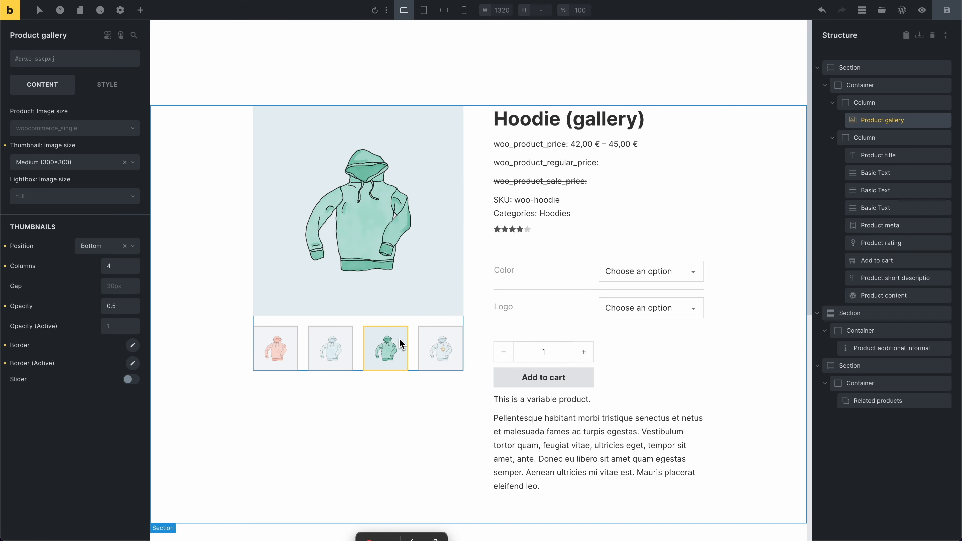
click(285, 351)
click(133, 364)
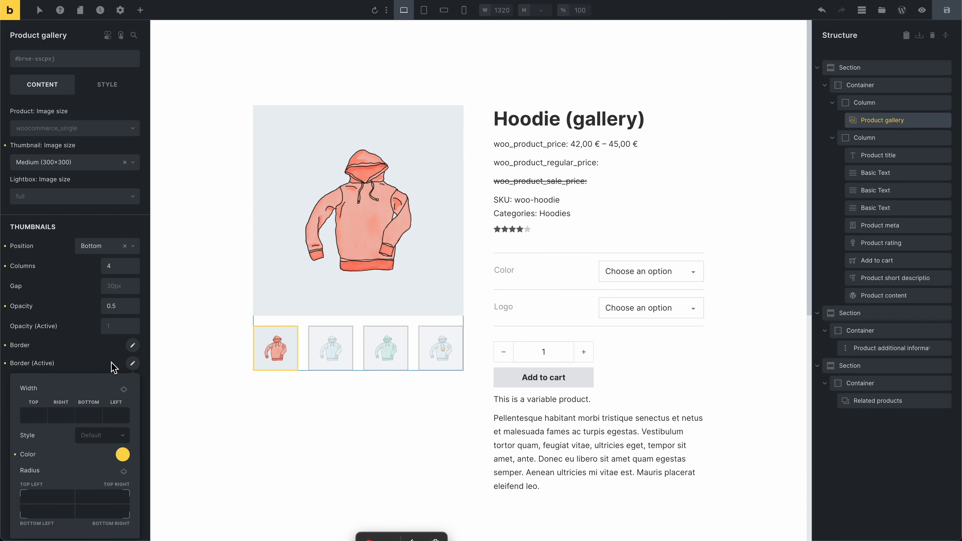
click(41, 341)
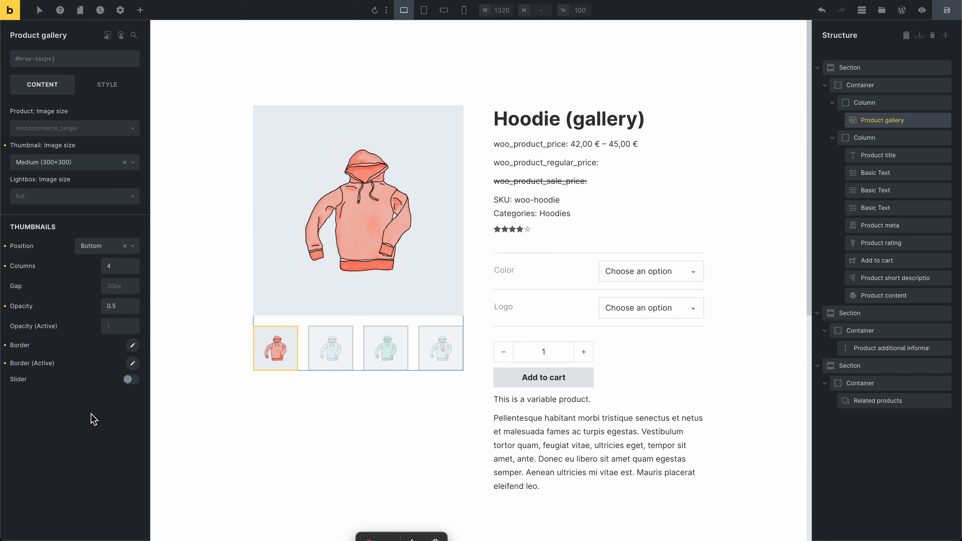
- Enable the thumbnail slider of the product gallery and preview it by advancing the slides and selecting the last two hoodie thumbnails
click(22, 380)
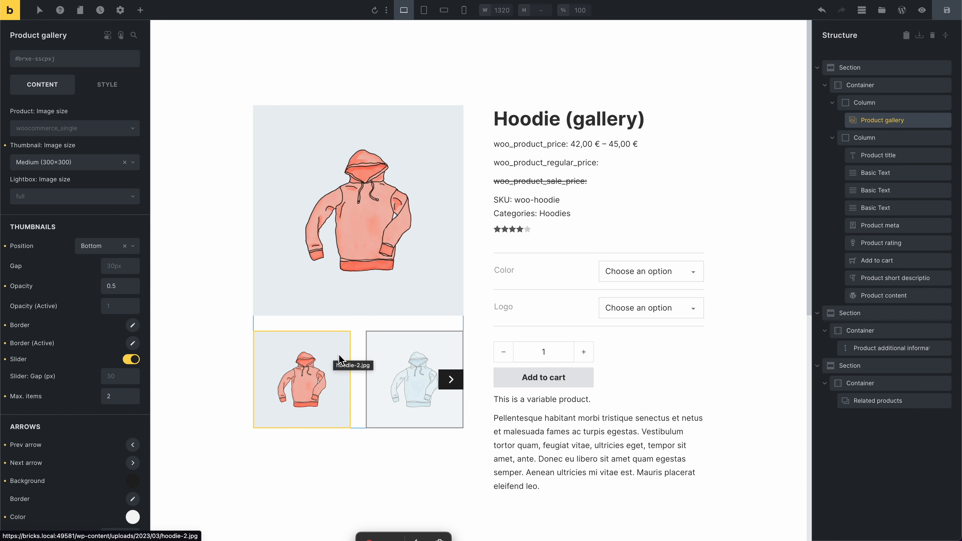
scroll(131, 399, down, 2)
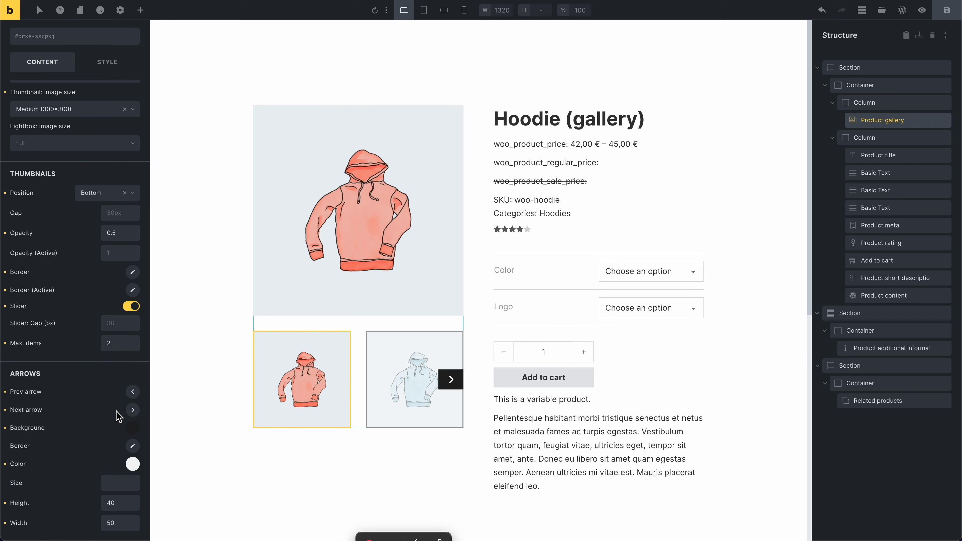
click(451, 380)
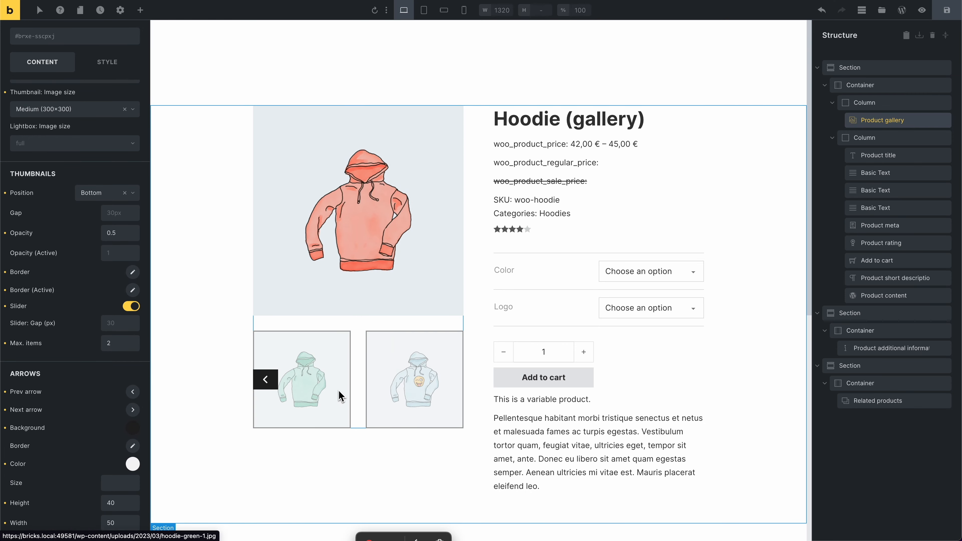
click(296, 364)
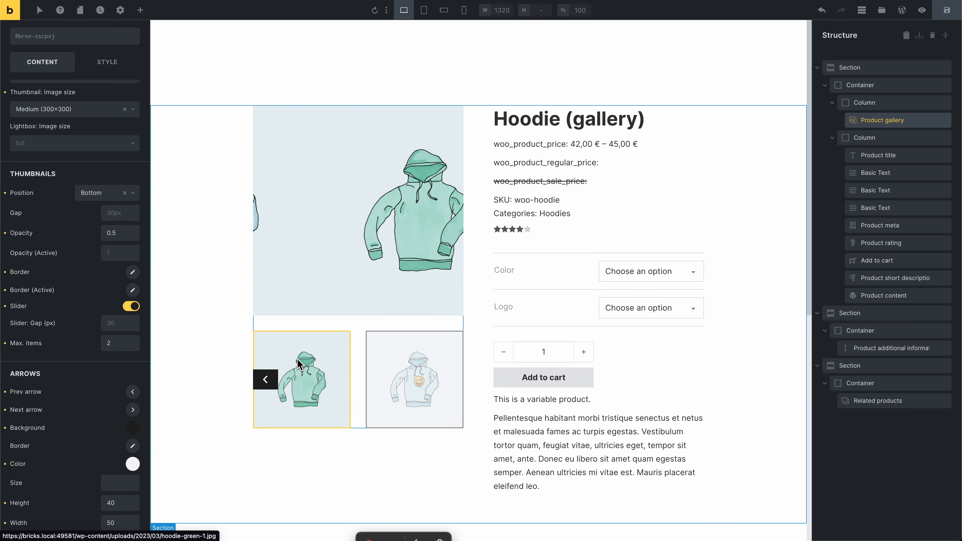
click(427, 364)
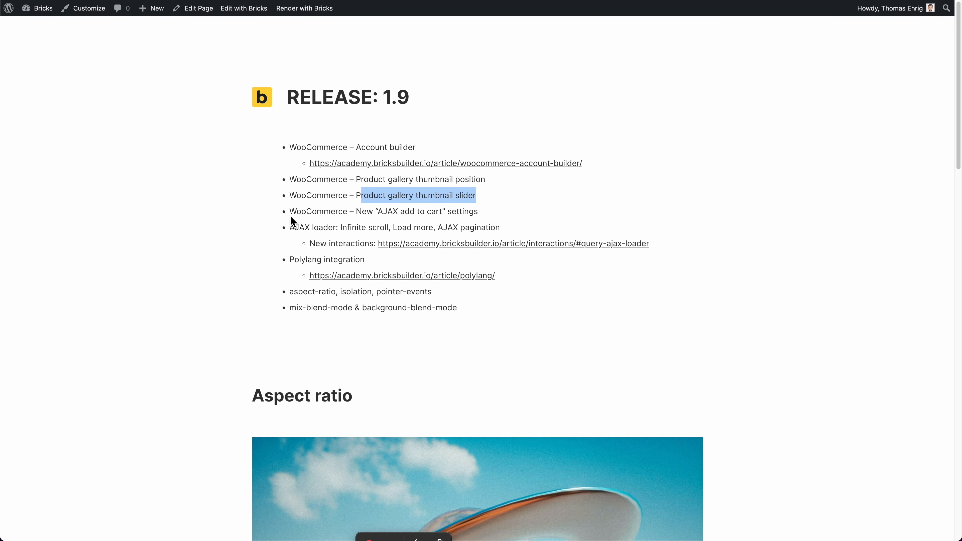
- Review the global AJAX add to cart options, including button texts and reset time, in the Bricks WooCommerce settings
drag(290, 212, 381, 213)
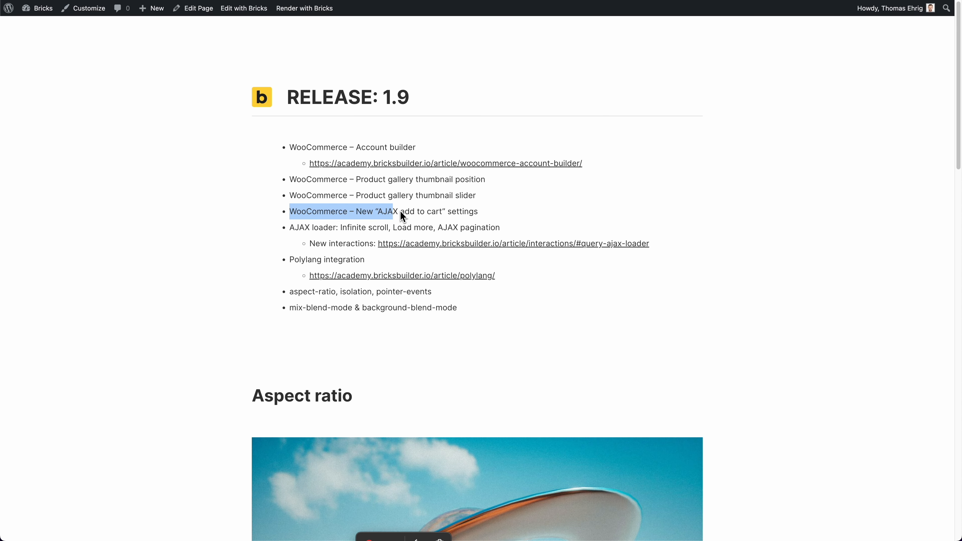
drag(401, 213, 367, 212)
click(478, 216)
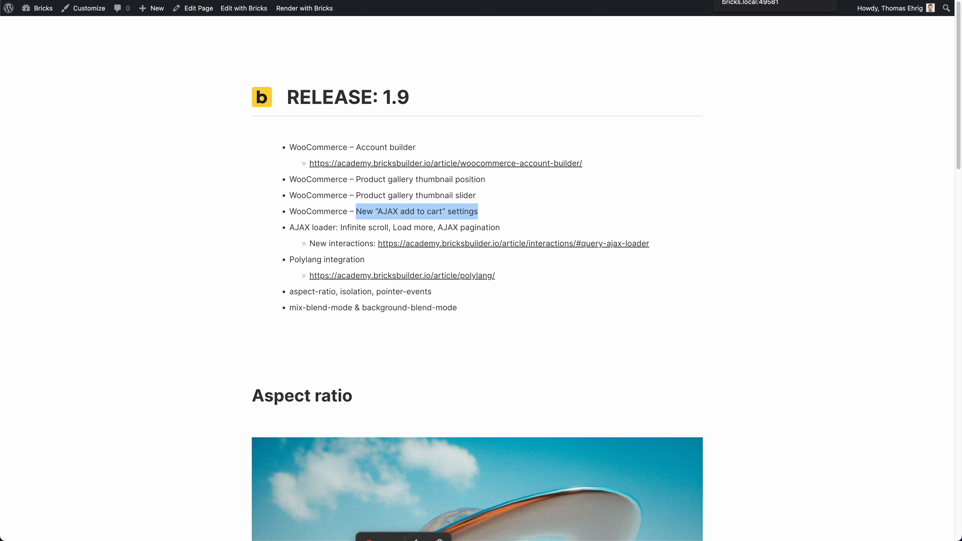
click(743, 0)
scroll(531, 299, down, 1)
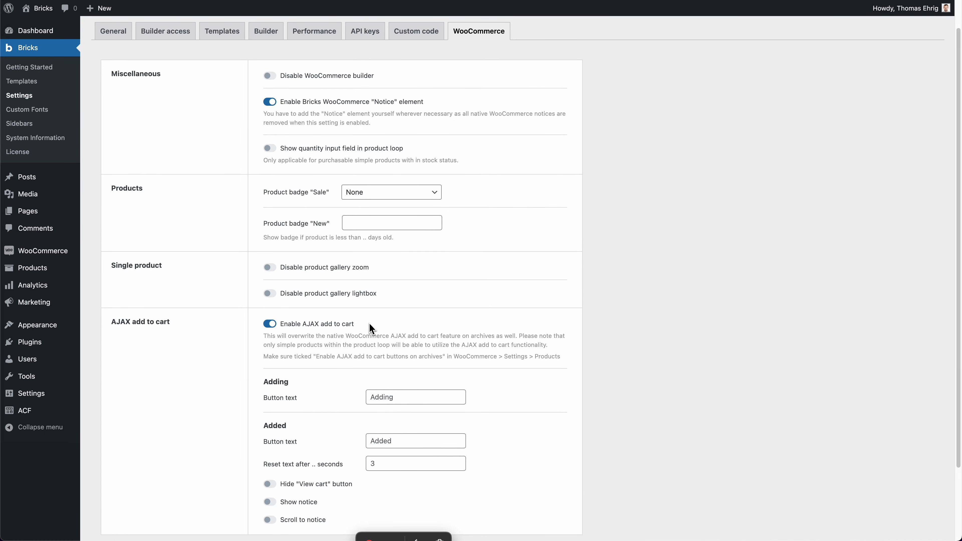
scroll(367, 332, down, 1)
click(428, 397)
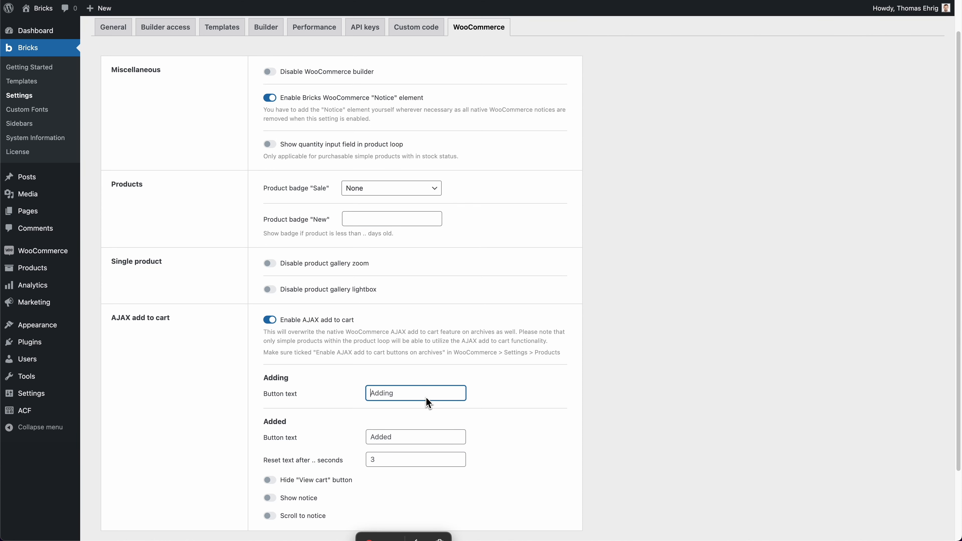
scroll(285, 390, down, 2)
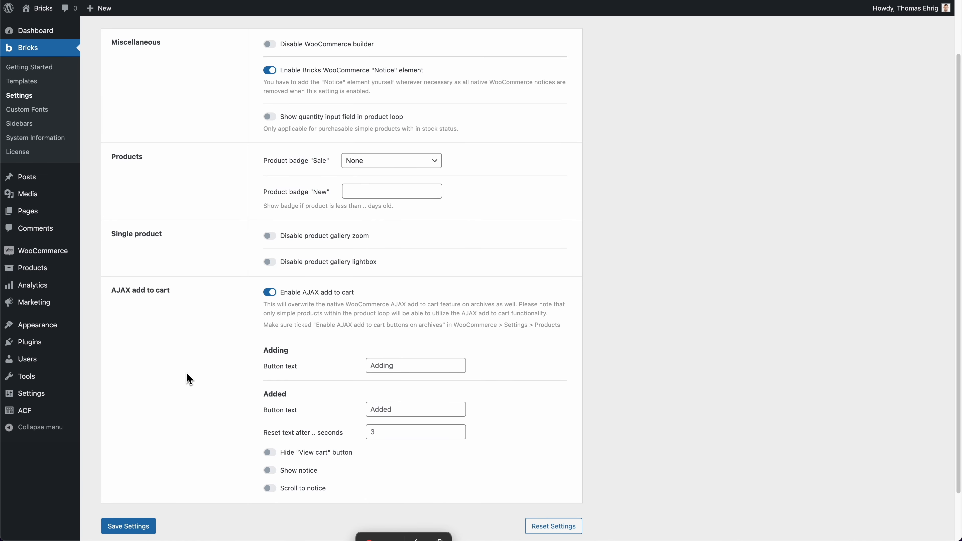
click(373, 408)
click(383, 431)
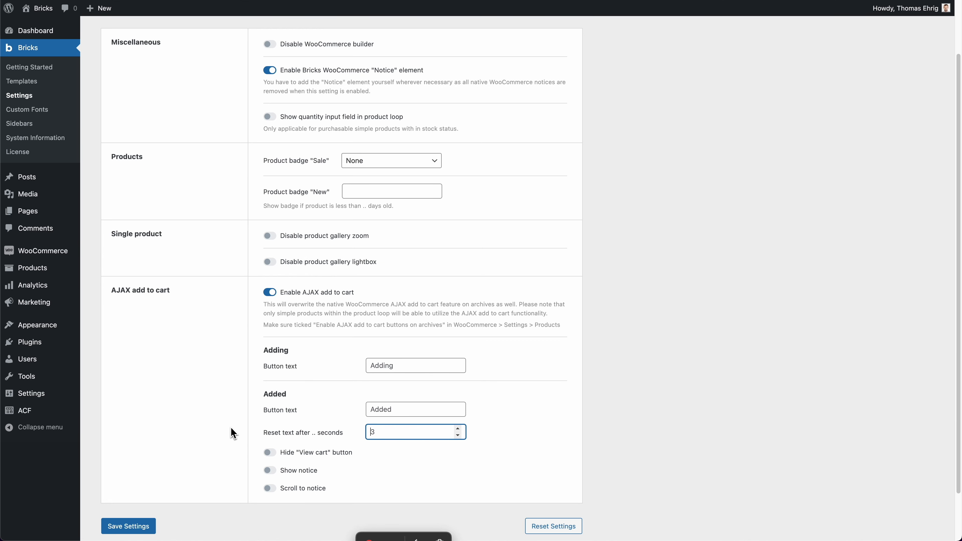
click(636, 299)
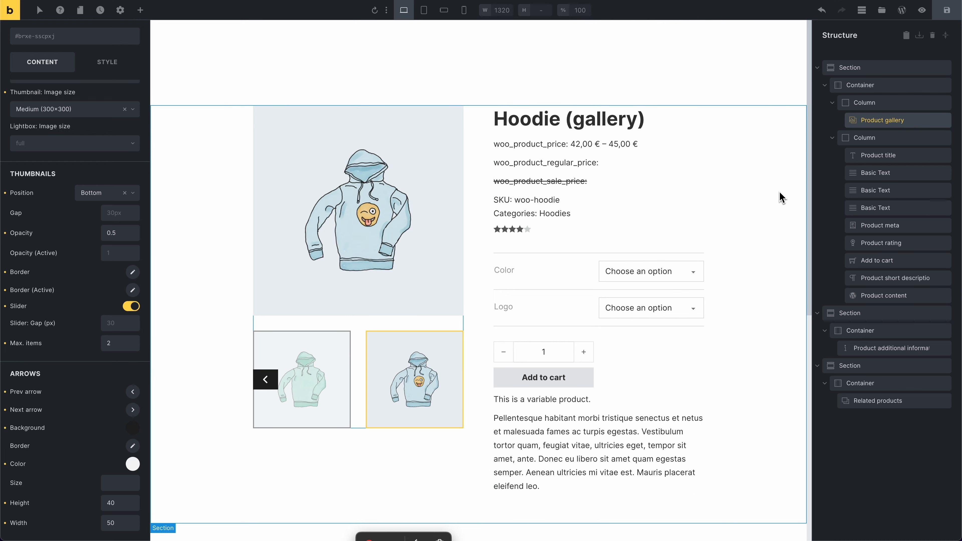
- Examine the AJAX settings group of the Add to cart element in the product template
click(882, 262)
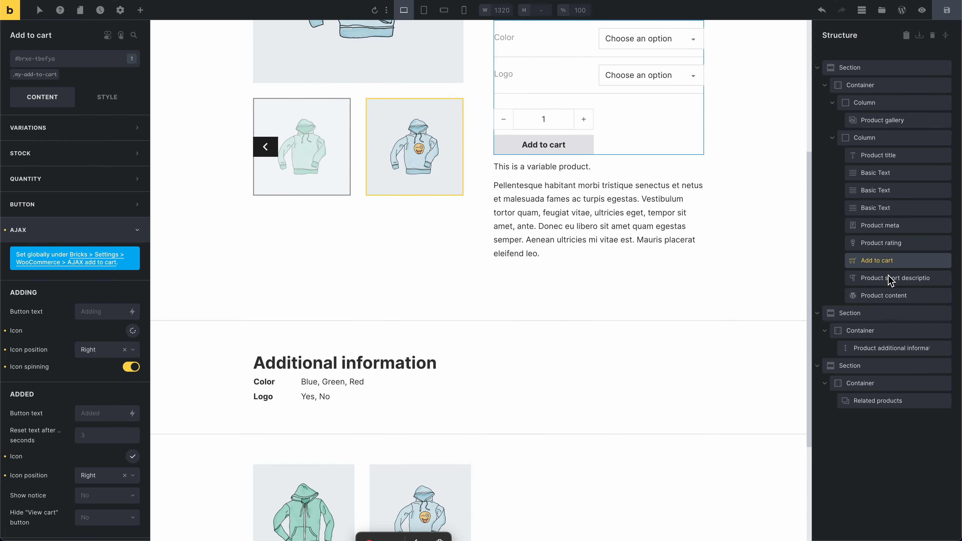
click(98, 234)
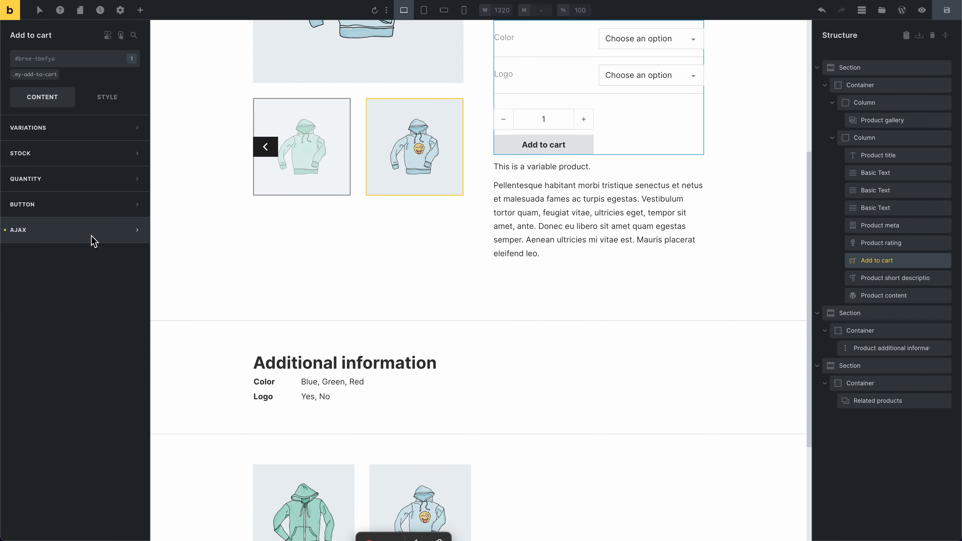
click(59, 235)
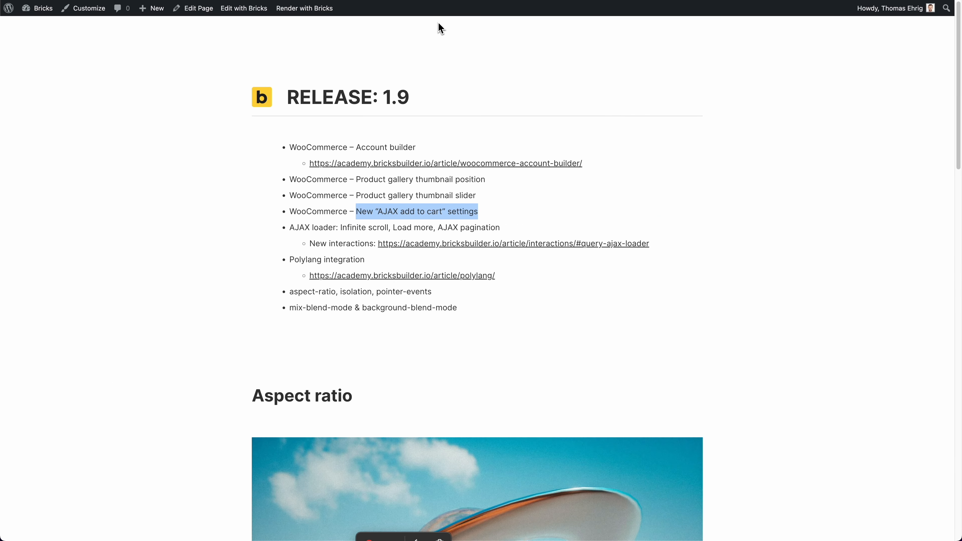
- Review the WooCommerce items and the AJAX loader item with infinite scroll, load more and AJAX pagination in the 1.9 release list
click(362, 216)
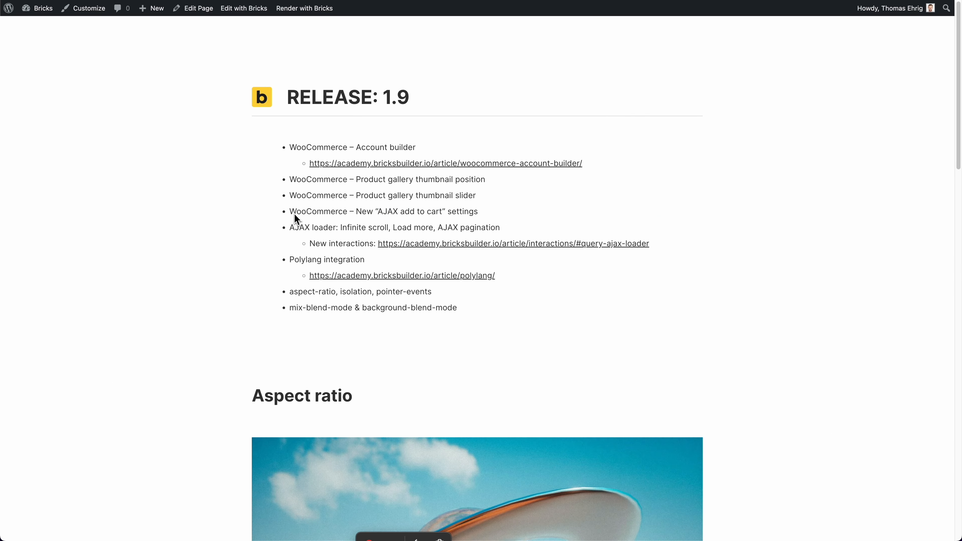
drag(291, 147, 493, 214)
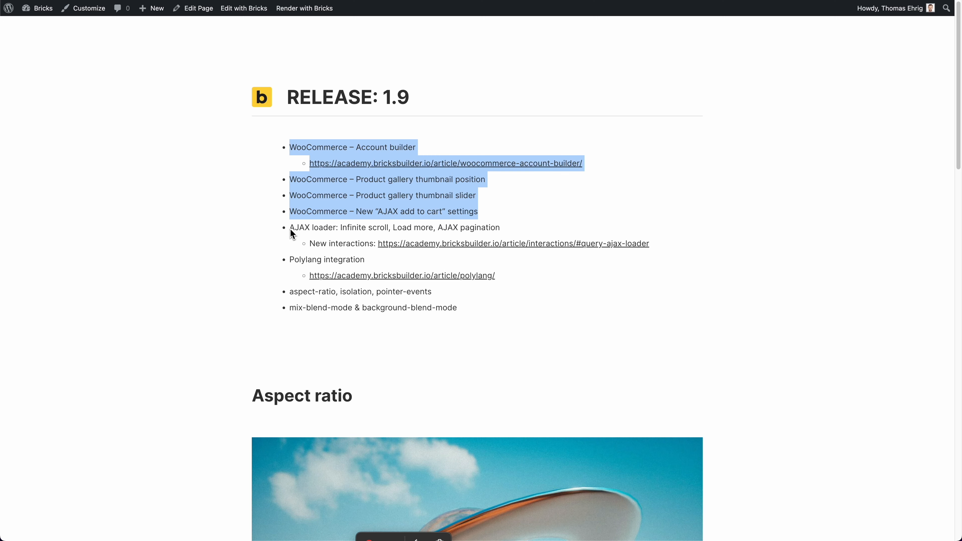
drag(290, 229, 305, 229)
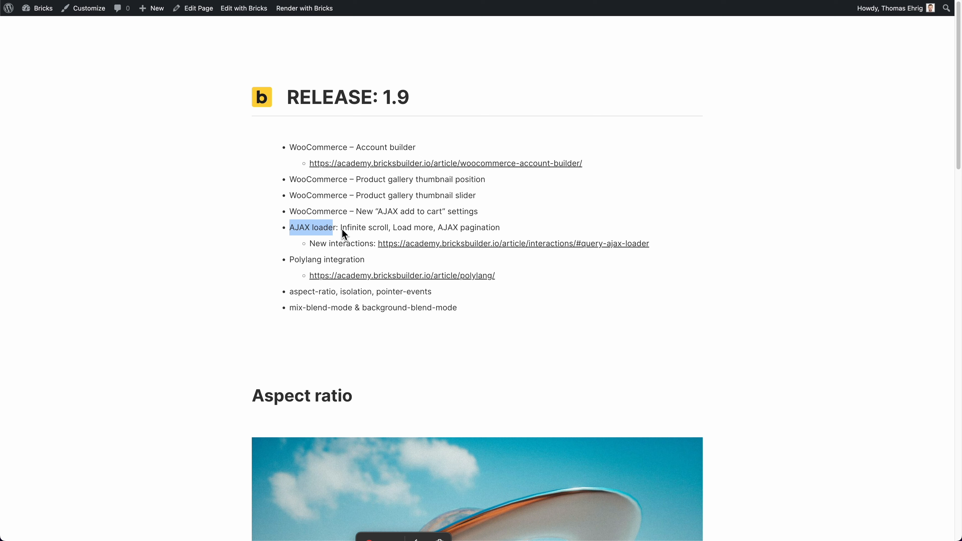
drag(341, 227, 342, 227)
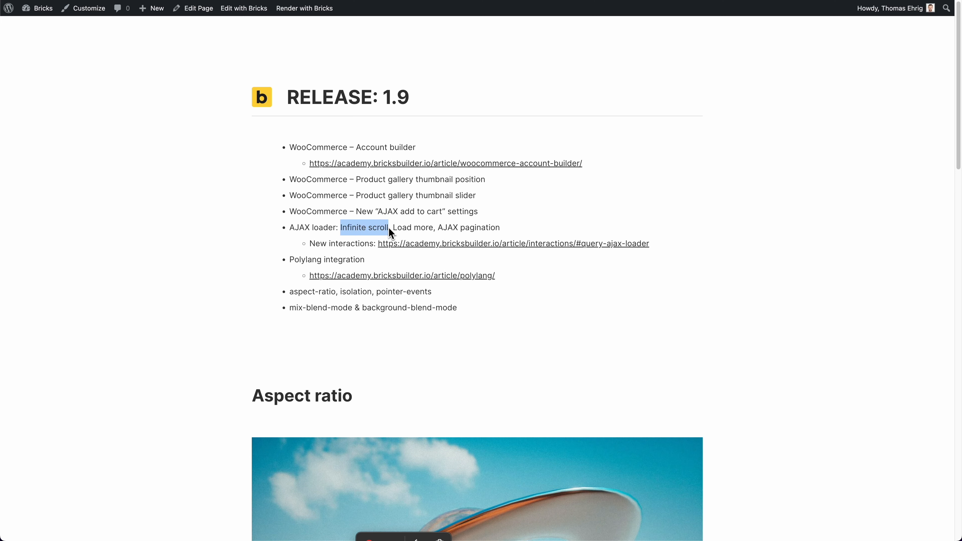
drag(394, 229, 405, 231)
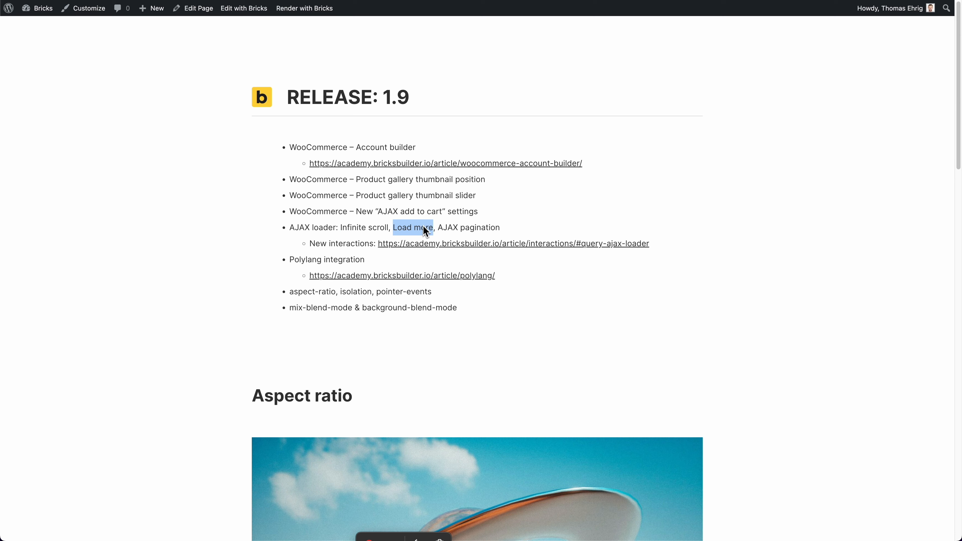
drag(438, 229, 500, 228)
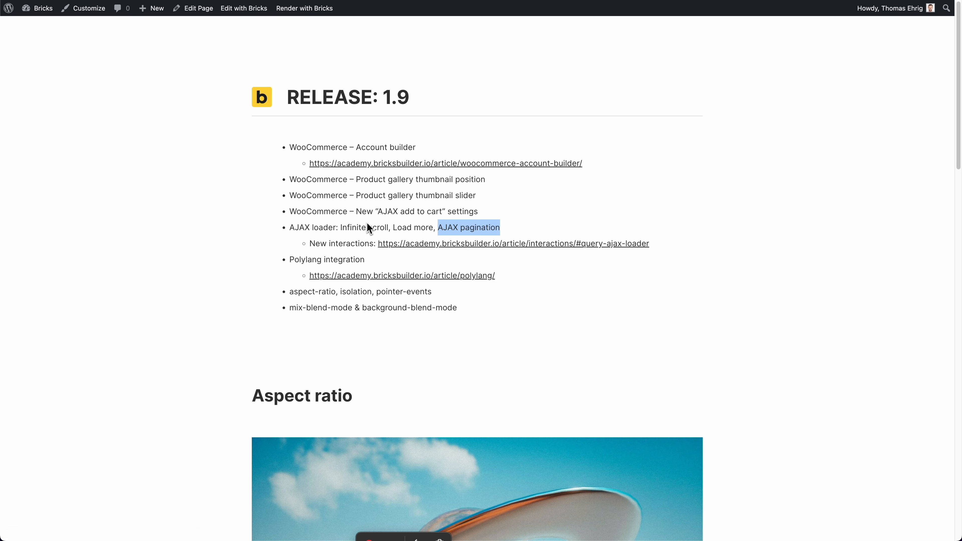
drag(393, 230, 408, 230)
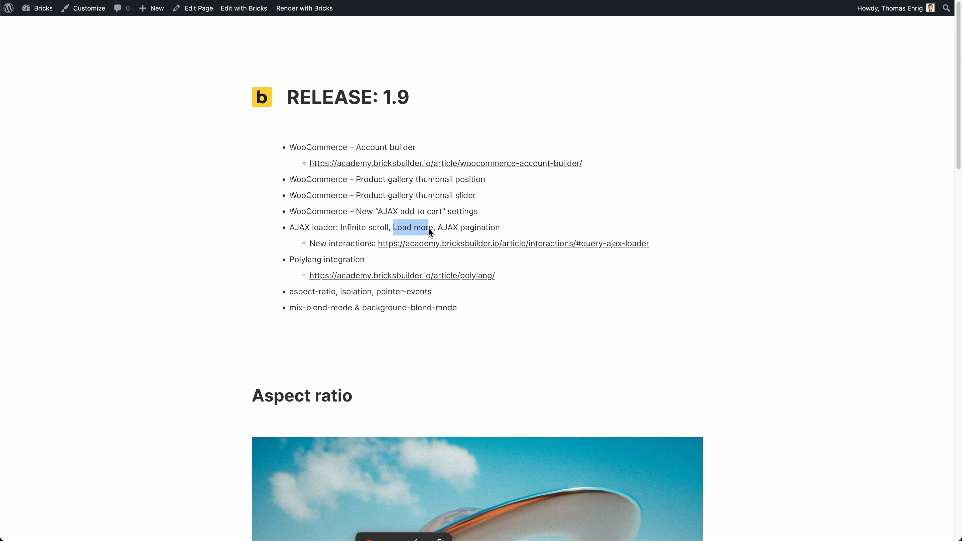
drag(432, 230, 402, 230)
click(391, 230)
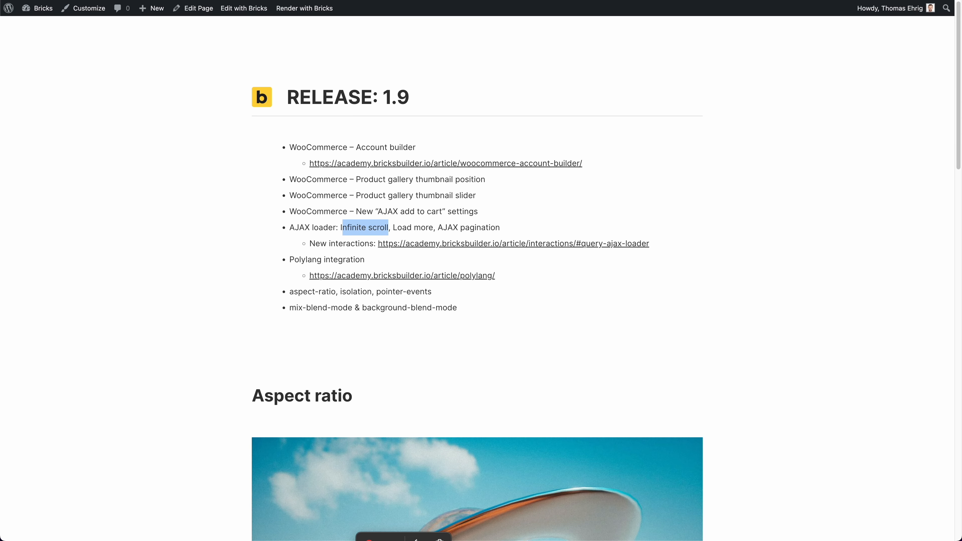
- Open the release page in the Bricks builder and select the AJAX loader section, collapsing Aspect ratio and Blend modes in the structure
click(243, 8)
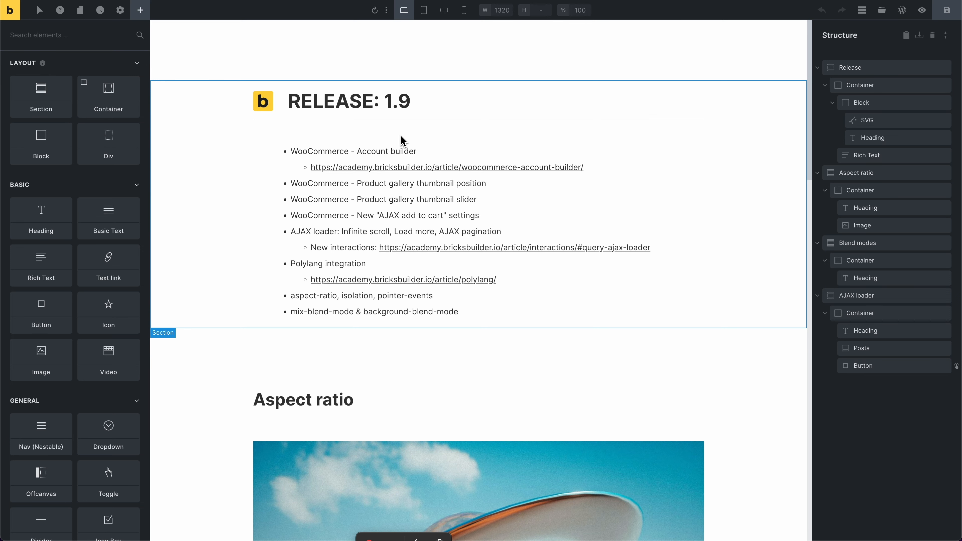
scroll(403, 141, down, 1)
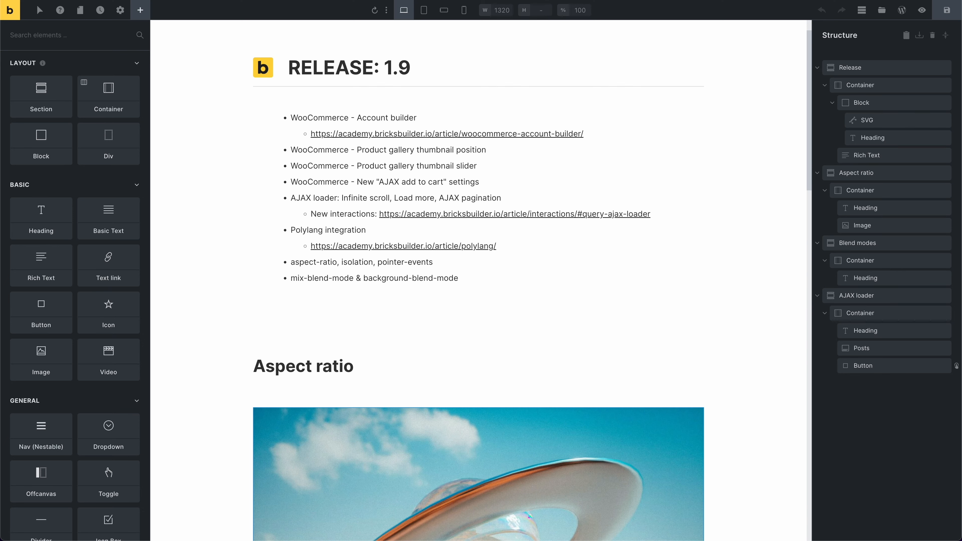
scroll(221, 260, down, 15)
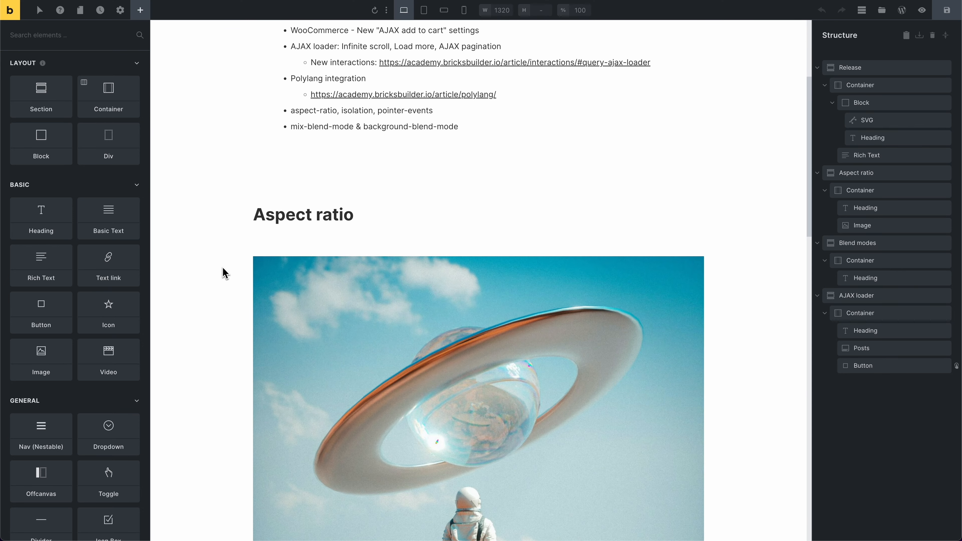
click(820, 173)
click(822, 191)
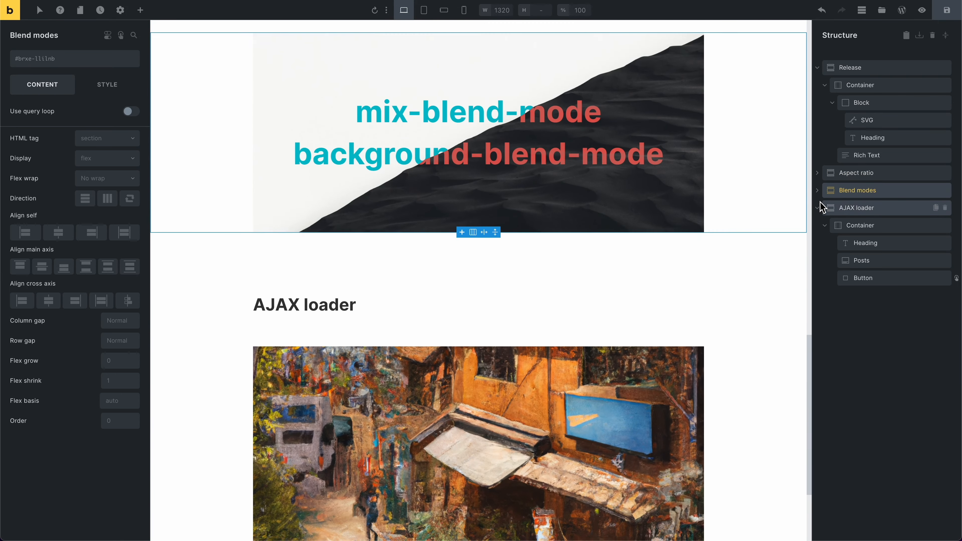
click(833, 209)
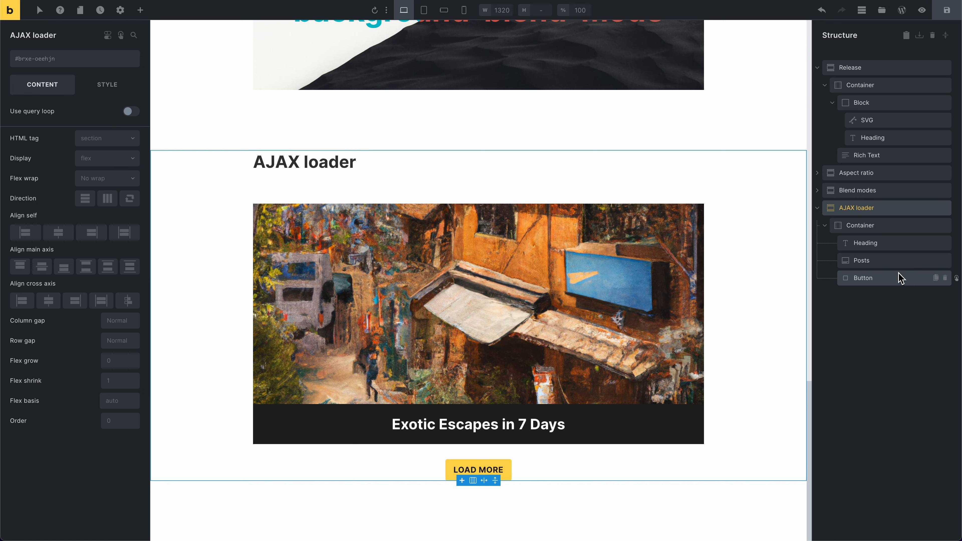
- Examine the AJAX loader group in the Posts element's query settings, including its description and the available animation options
click(891, 261)
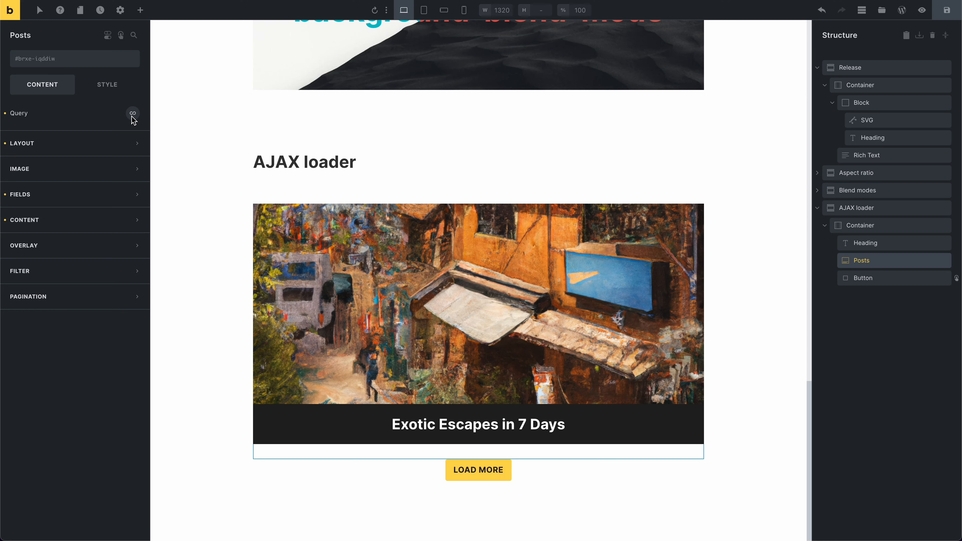
click(132, 116)
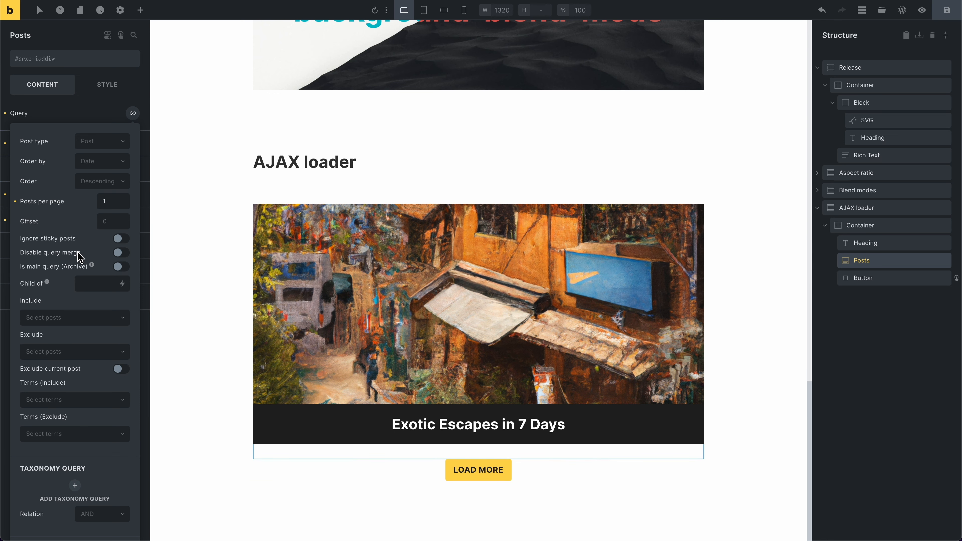
scroll(79, 258, down, 5)
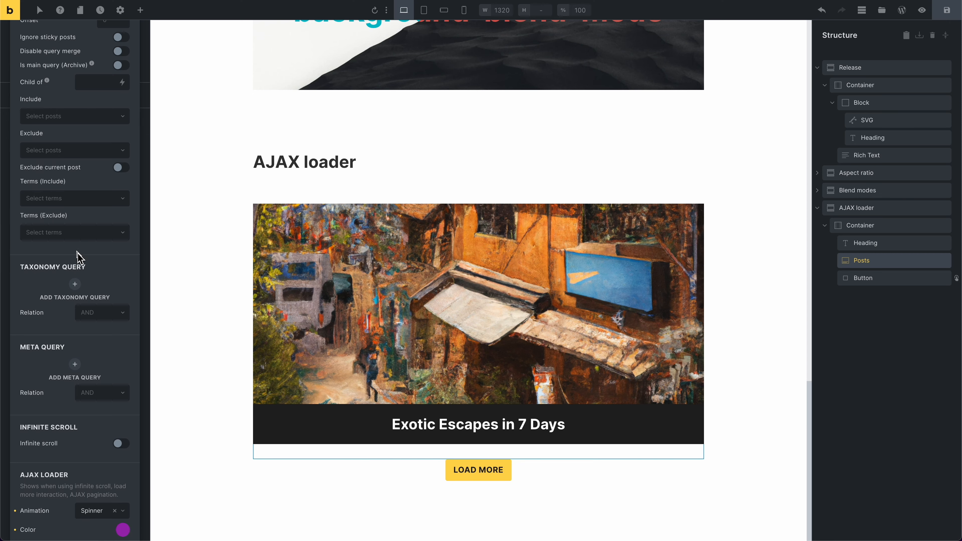
scroll(78, 257, down, 3)
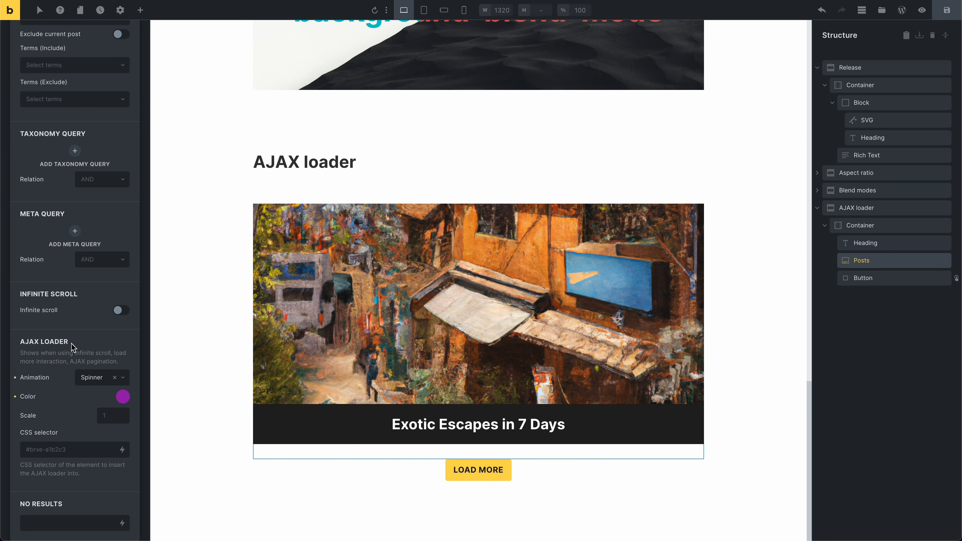
drag(72, 347, 23, 349)
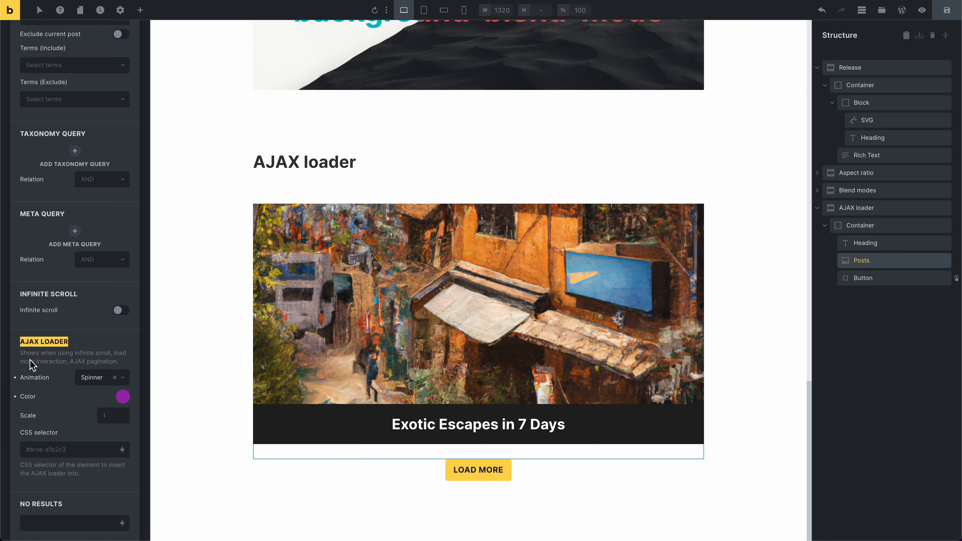
drag(32, 354, 66, 362)
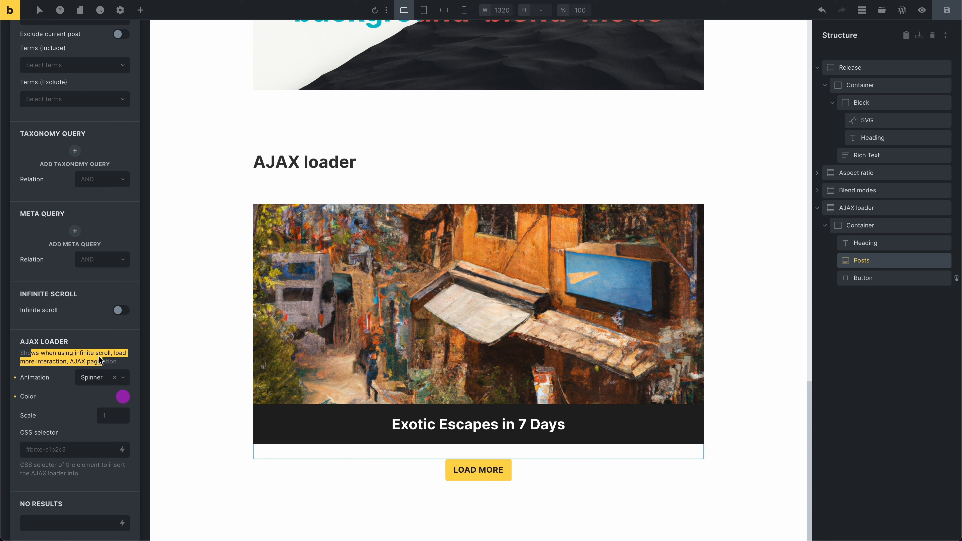
click(100, 356)
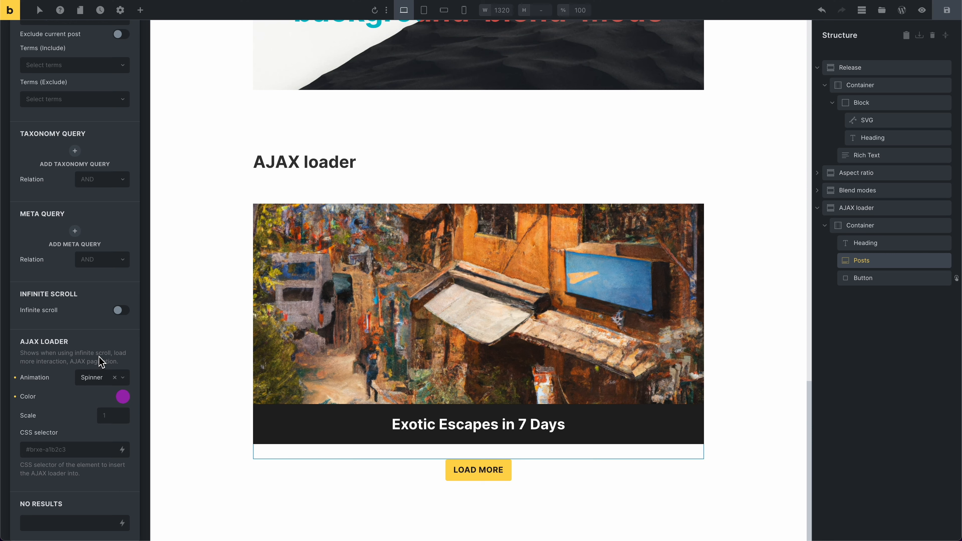
click(94, 378)
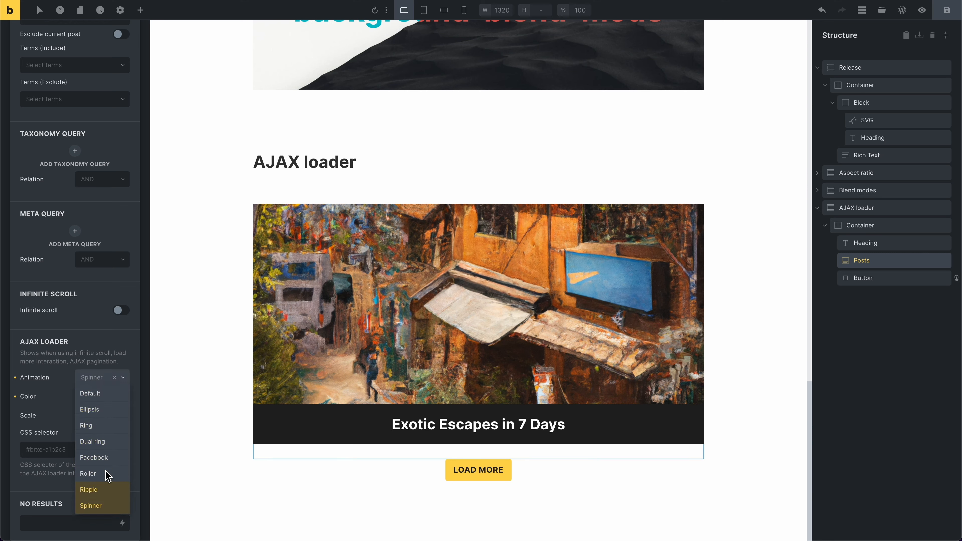
click(53, 377)
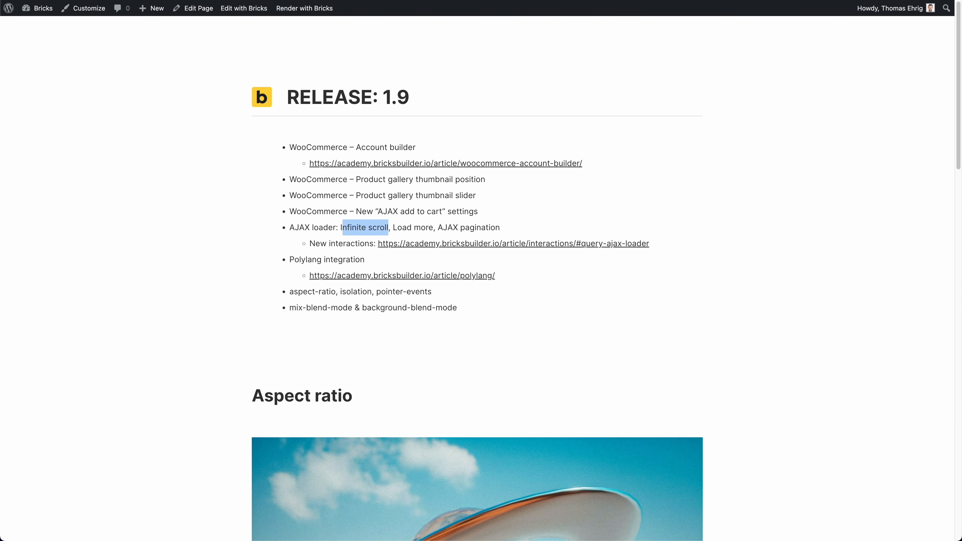
- Test the load more interaction in the AJAX loader section of the live release page by repeatedly loading additional posts
click(245, 233)
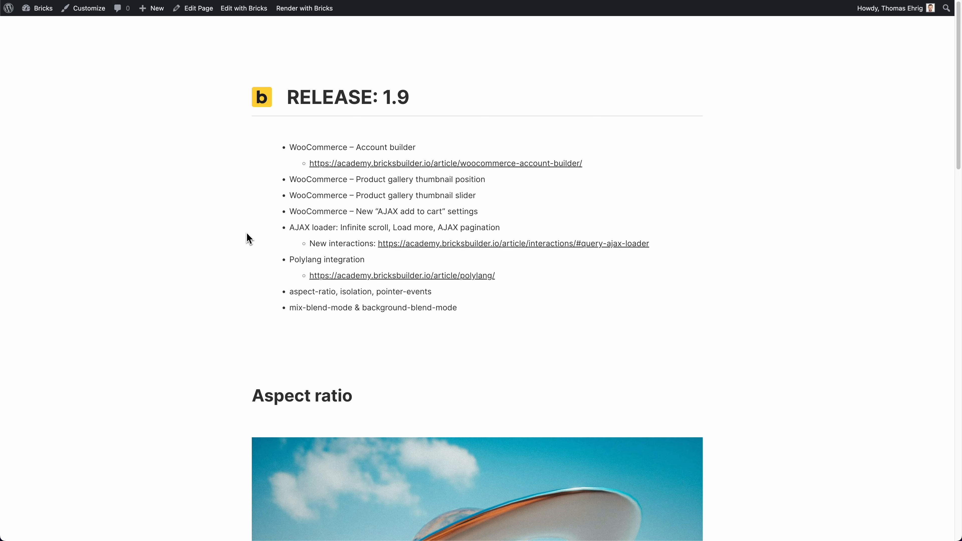
scroll(228, 235, down, 10)
scroll(229, 240, down, 15)
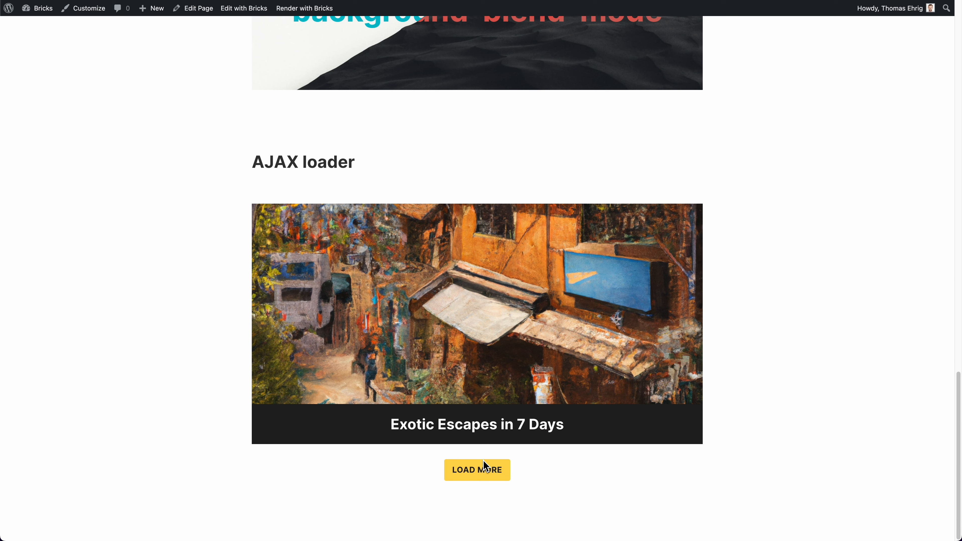
click(469, 473)
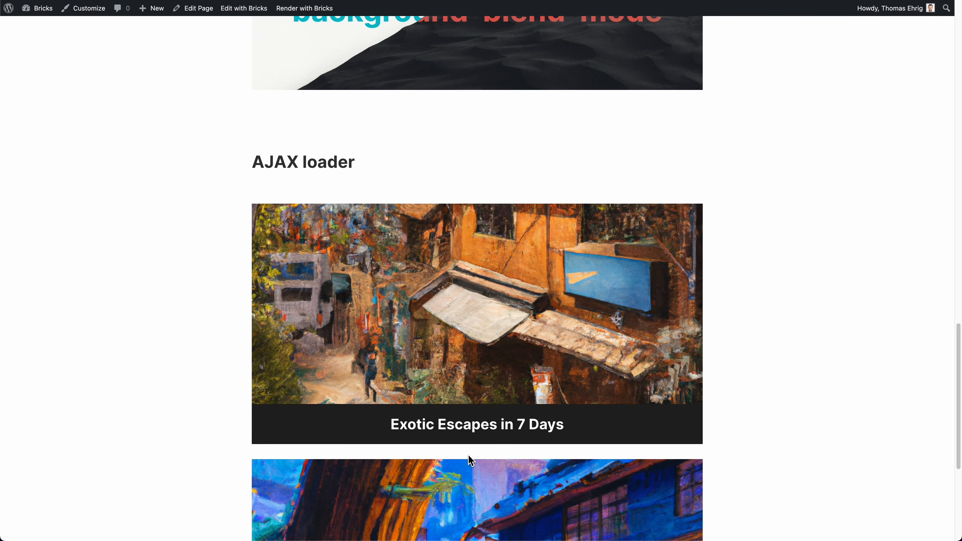
scroll(470, 458, down, 5)
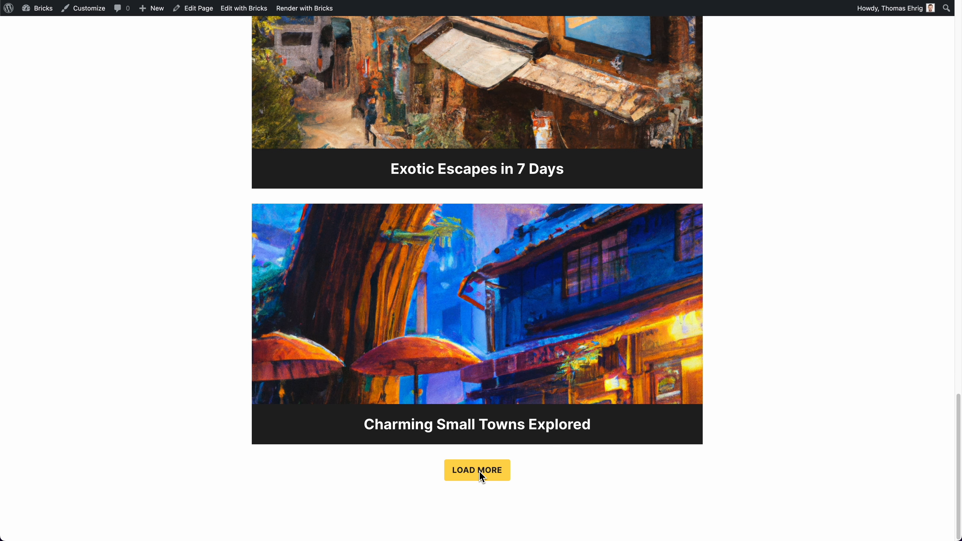
click(478, 474)
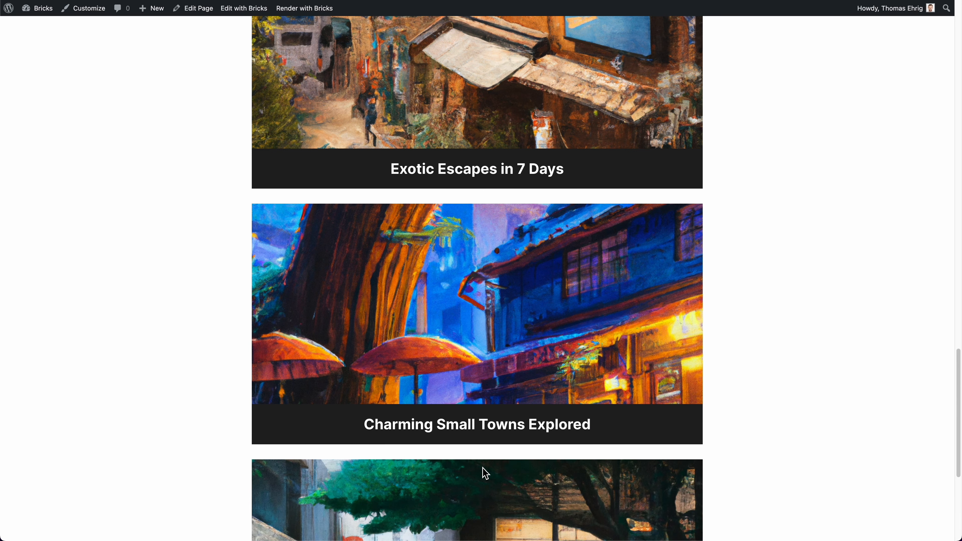
scroll(477, 463, down, 5)
click(477, 468)
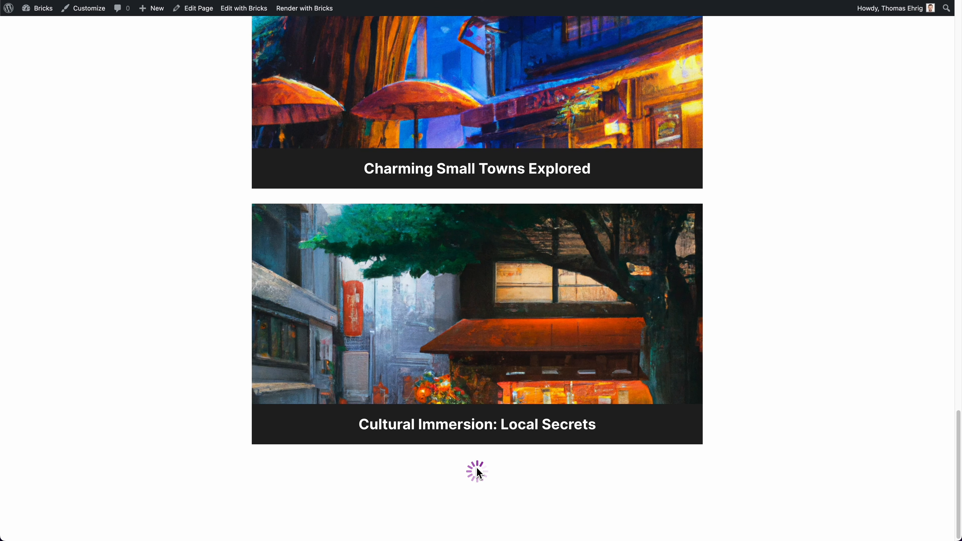
scroll(479, 472, down, 5)
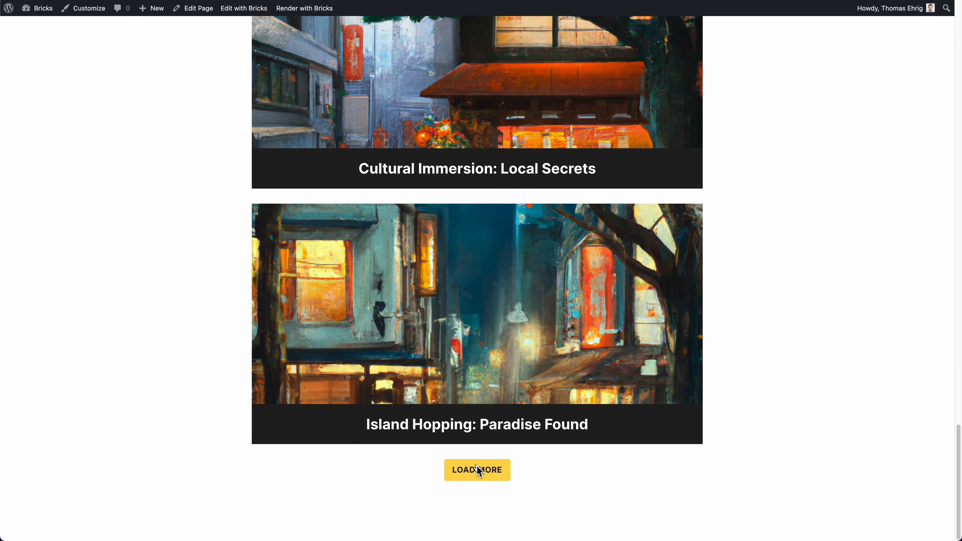
click(476, 466)
scroll(477, 465, down, 5)
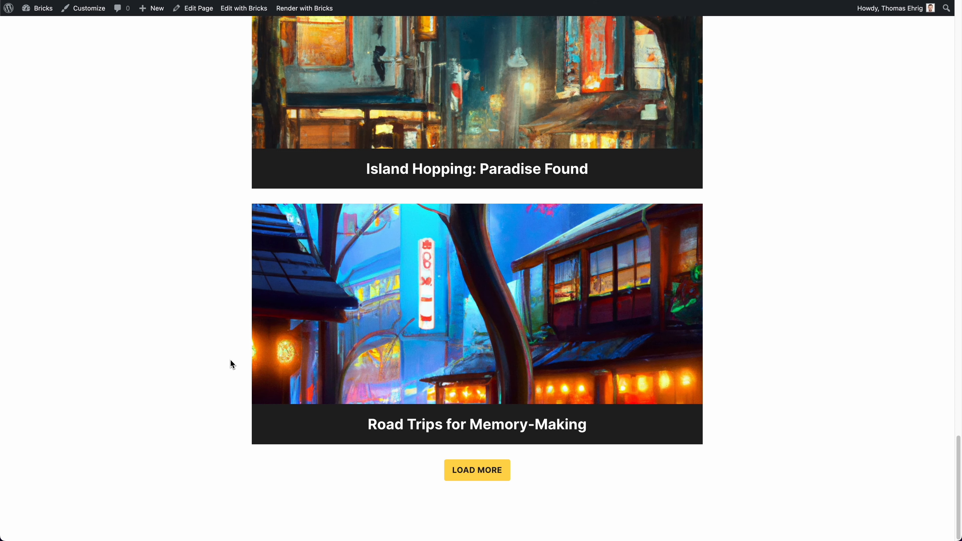
click(475, 470)
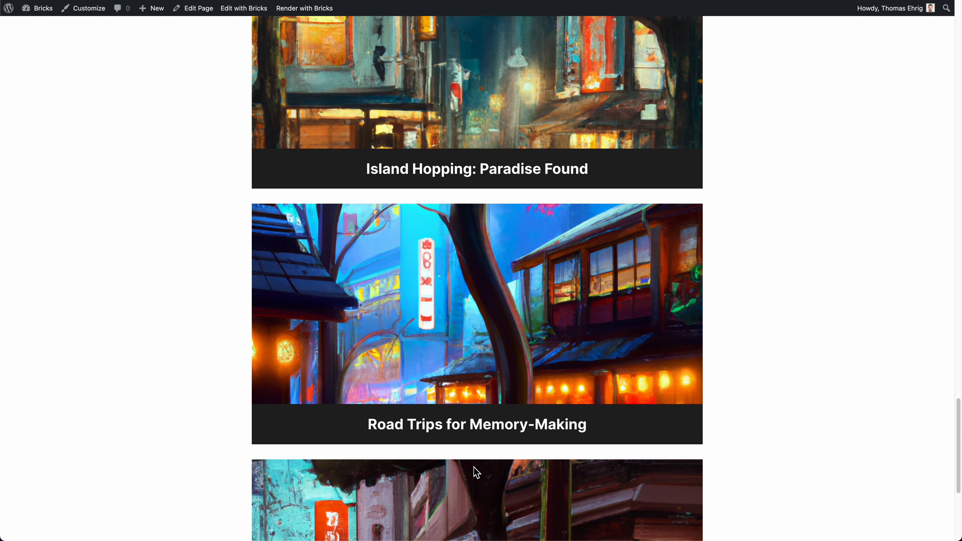
scroll(477, 470, down, 5)
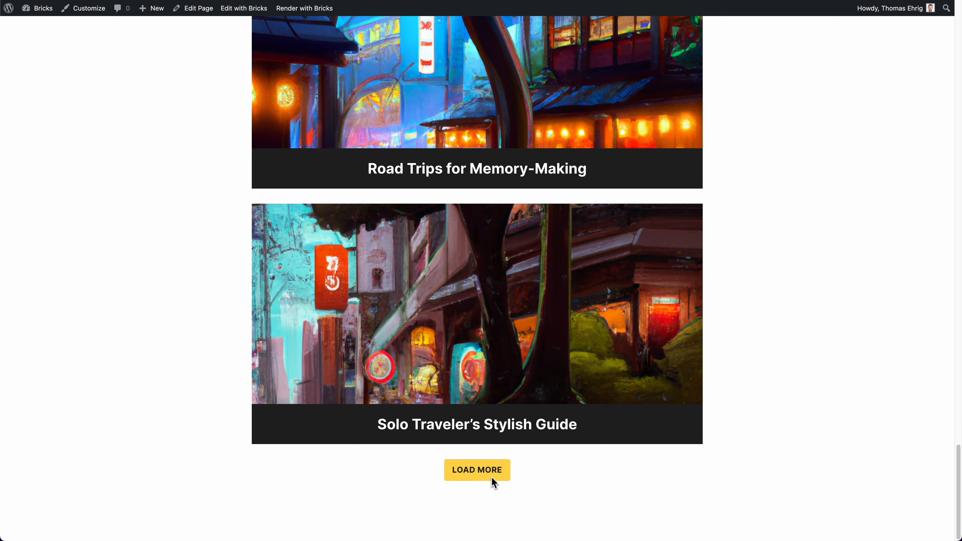
click(469, 474)
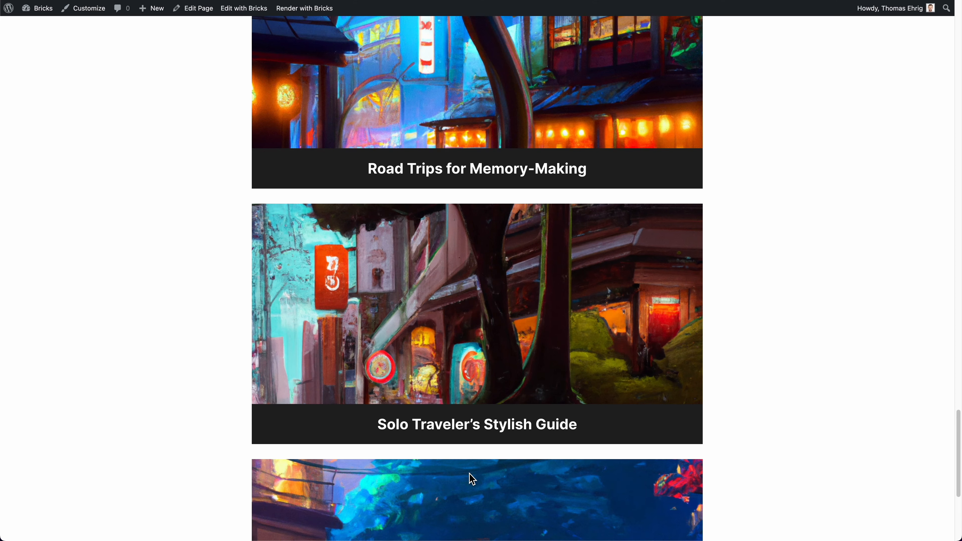
scroll(469, 473, down, 5)
click(471, 477)
scroll(470, 478, down, 5)
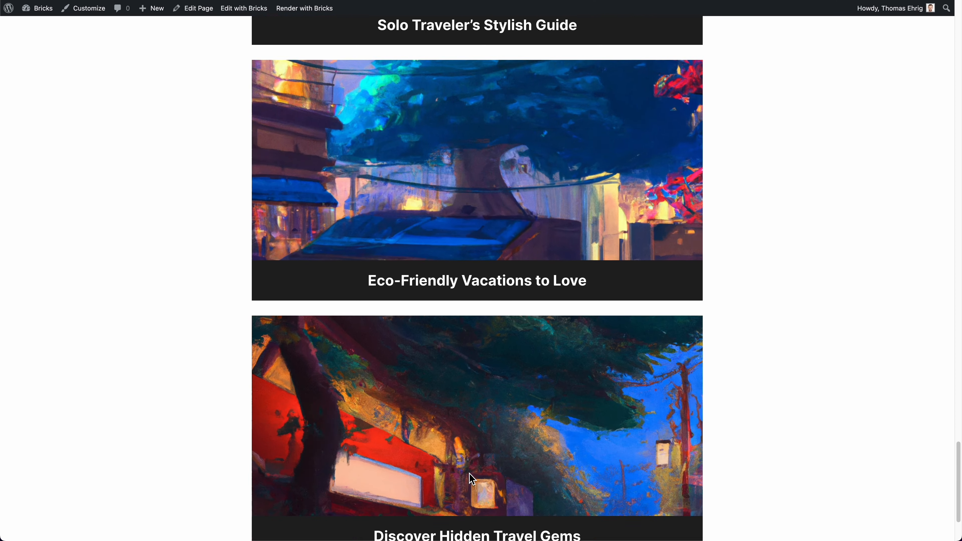
click(470, 476)
scroll(471, 478, down, 5)
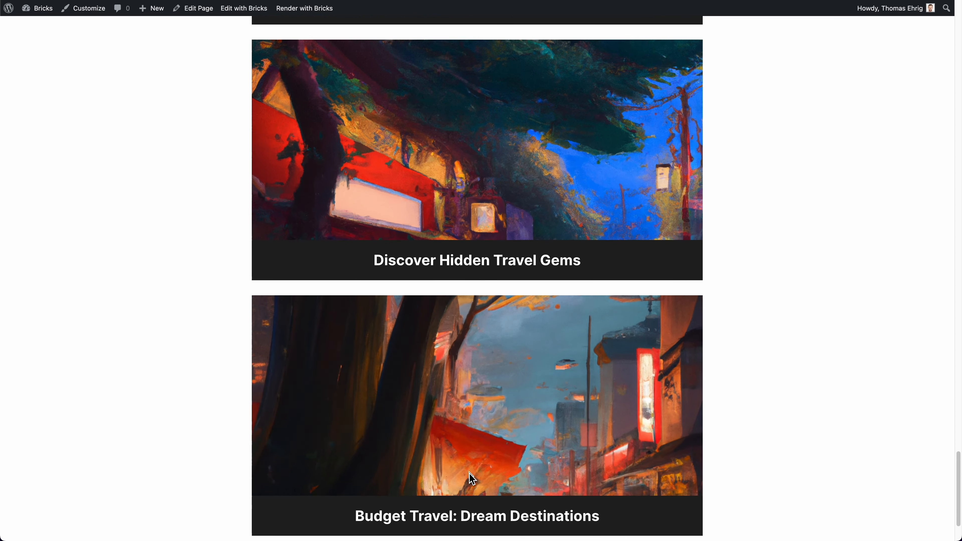
- Load the remaining posts in the AJAX loader section of the live release page
click(469, 474)
scroll(469, 473, down, 5)
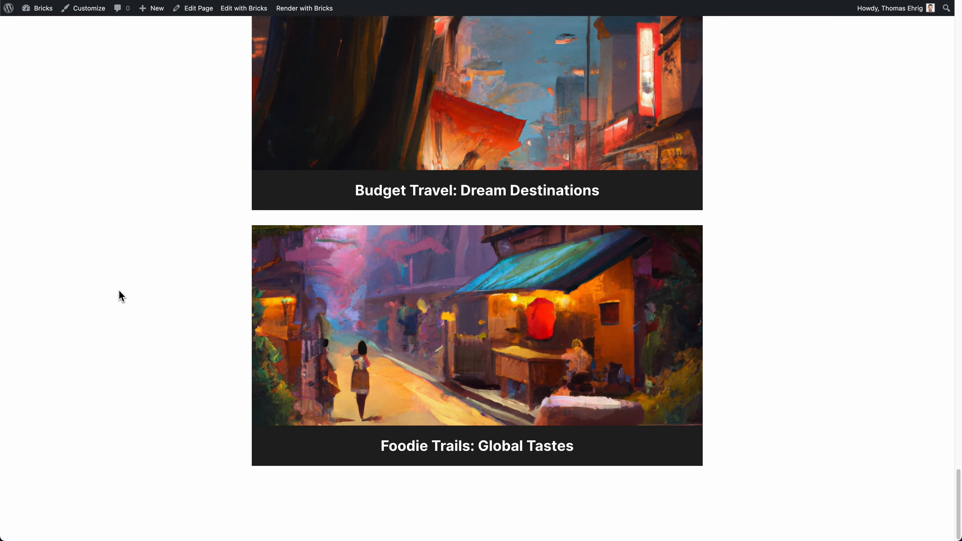
scroll(119, 290, up, 20)
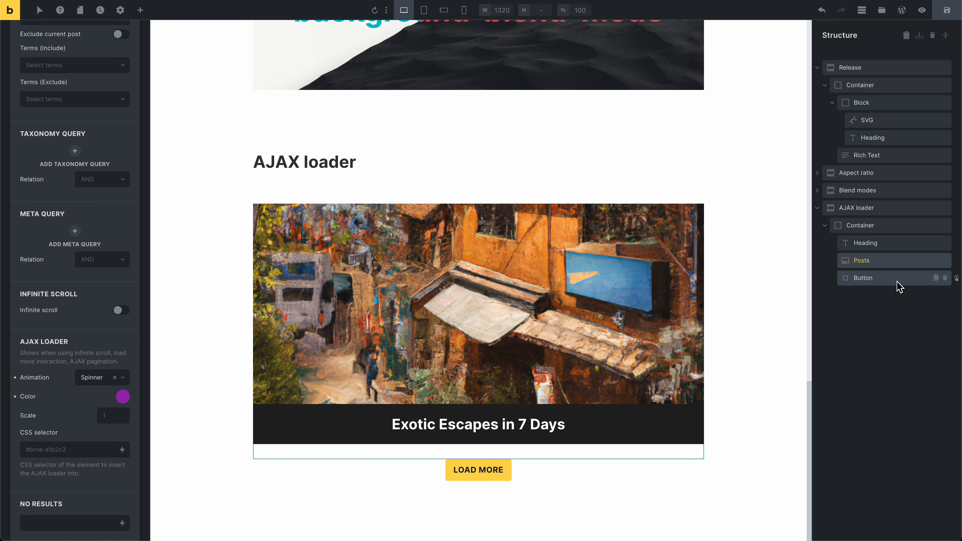
- Replace the existing button below the posts with a new Button element labelled "Load more"
click(944, 279)
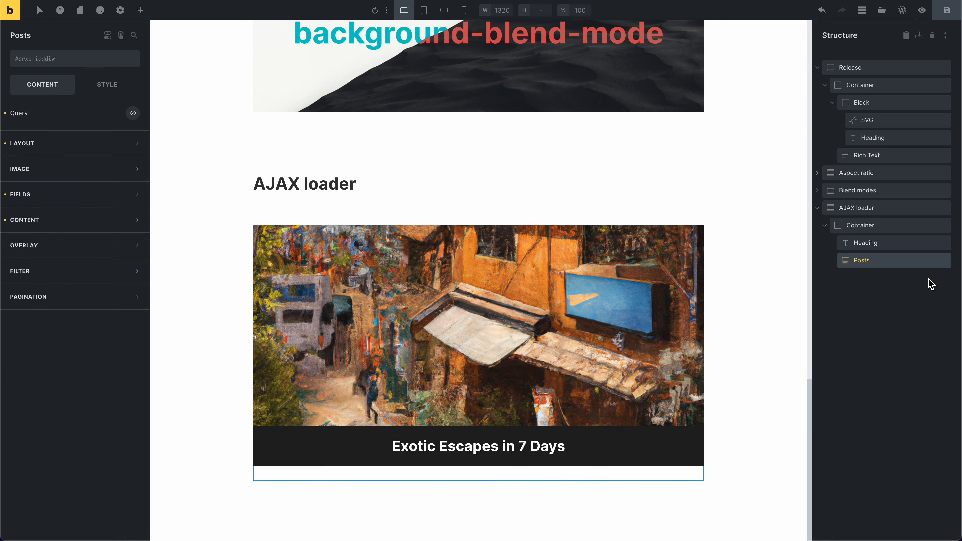
click(145, 18)
text(butt)
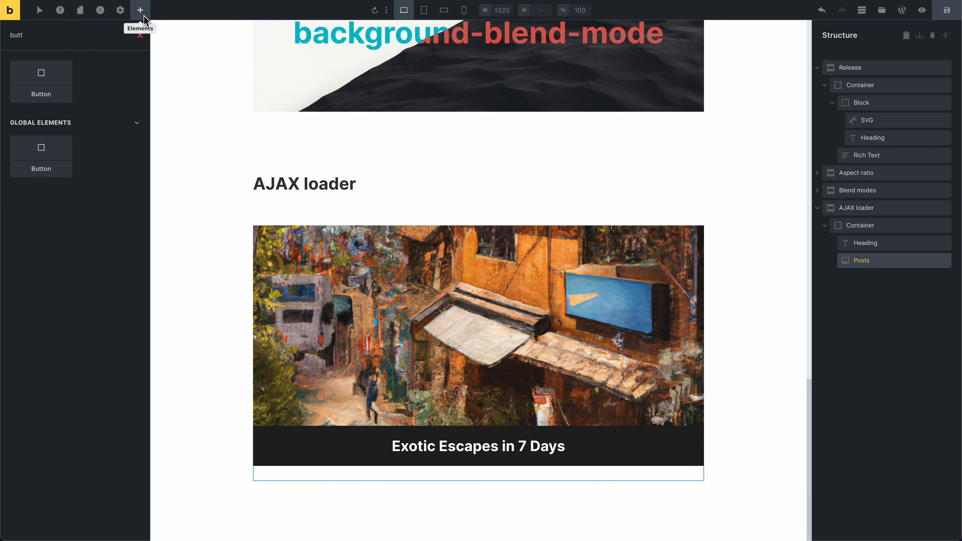
key(Return)
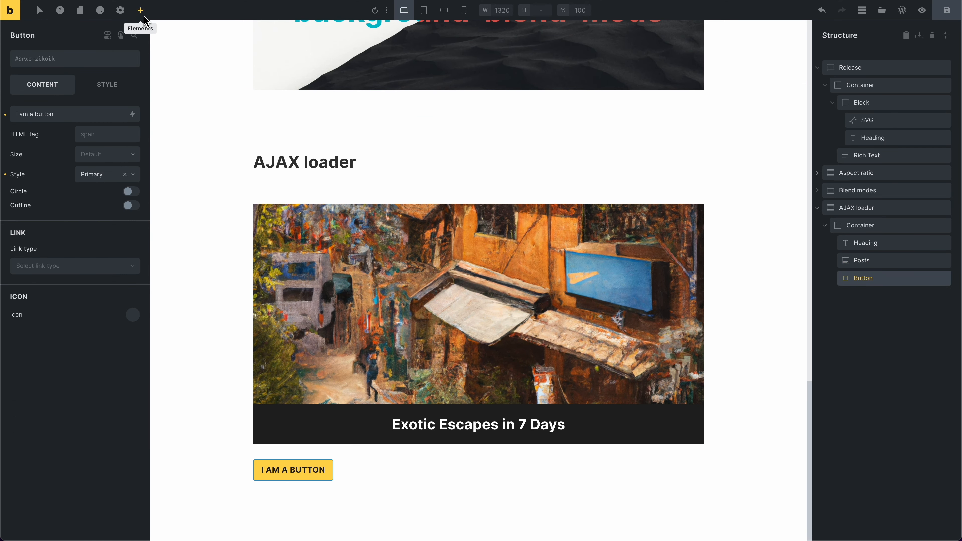
triple_click(56, 113)
text(L)
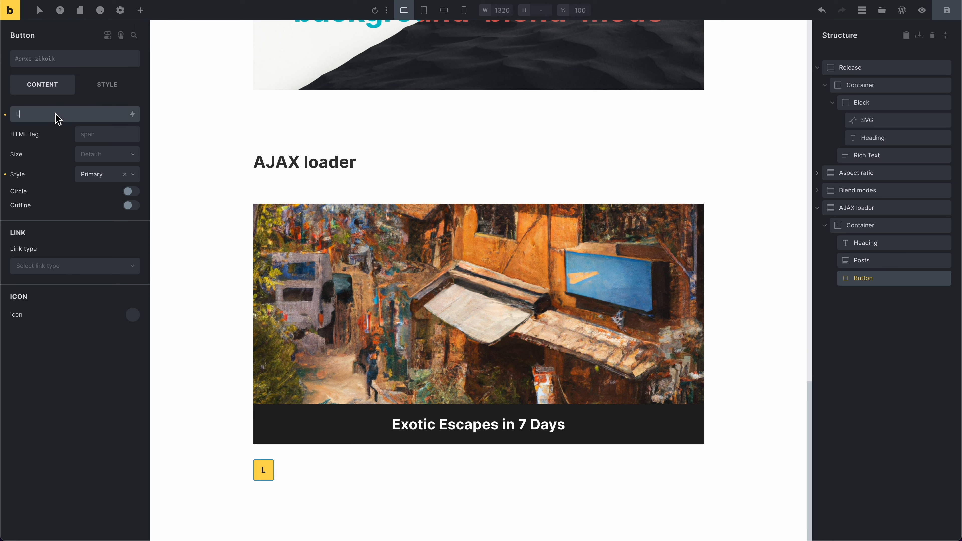
text(oad more)
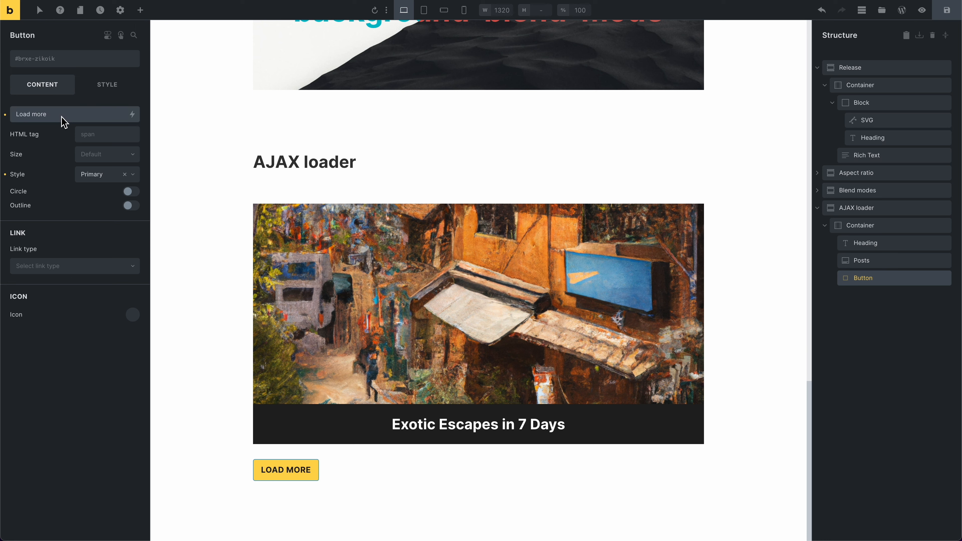
- Set the Load more button's flex Align self option to Center in its layout styles
click(90, 91)
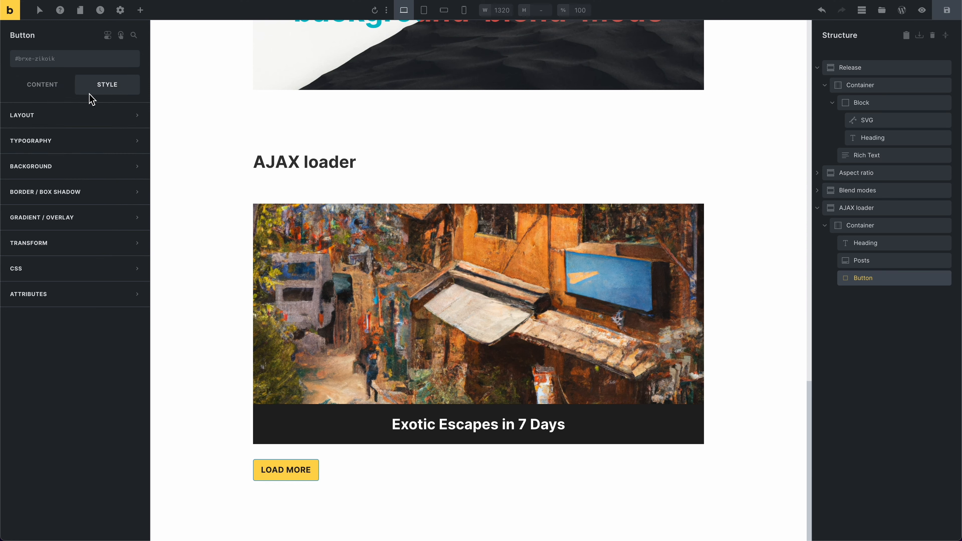
click(90, 115)
scroll(57, 251, down, 10)
click(58, 263)
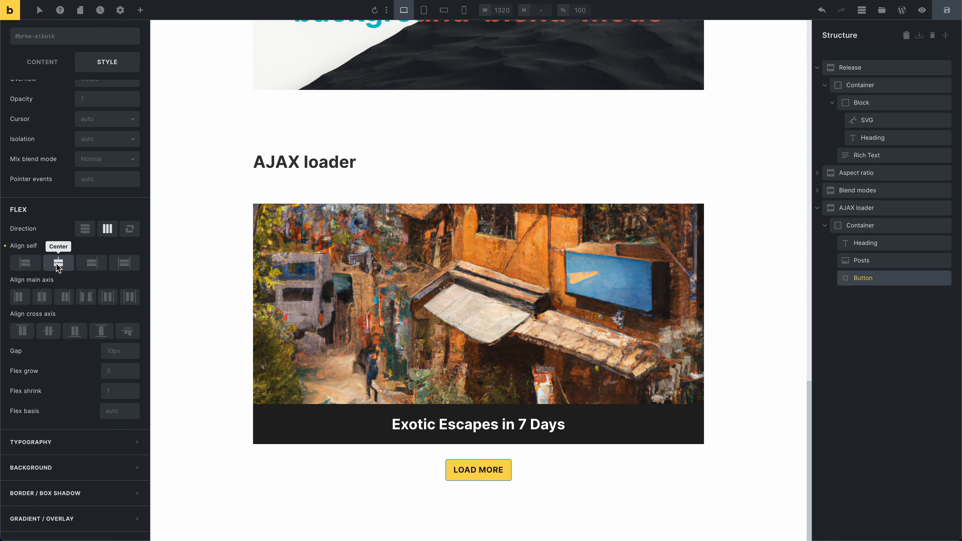
scroll(123, 156, up, 10)
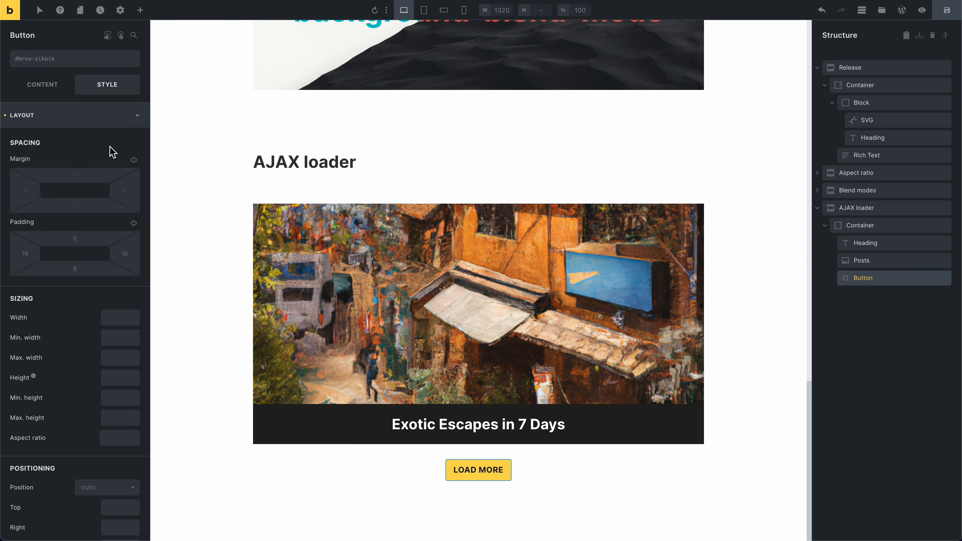
click(111, 114)
- Add an interaction to the Load more button with trigger Click and action Load more (Query loop), targeting the posts query
click(122, 36)
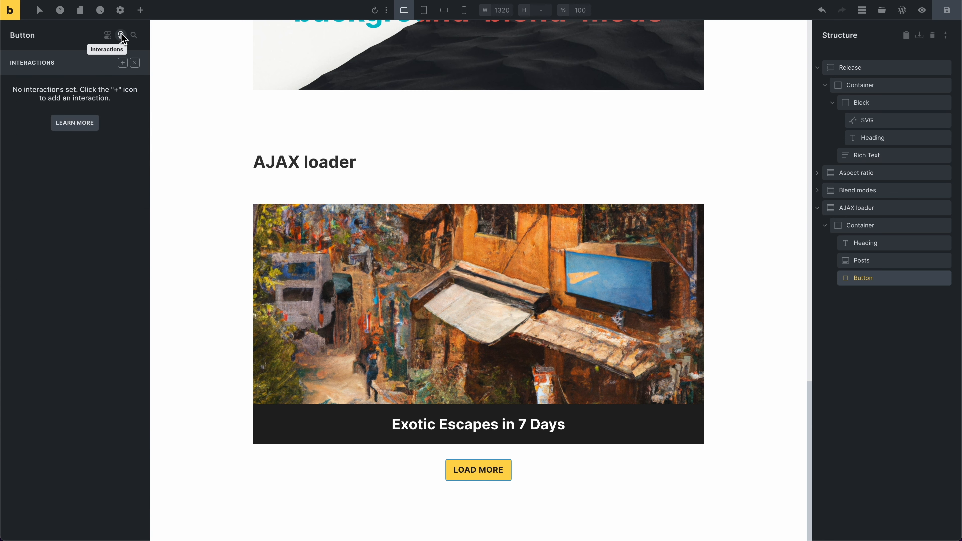
click(122, 62)
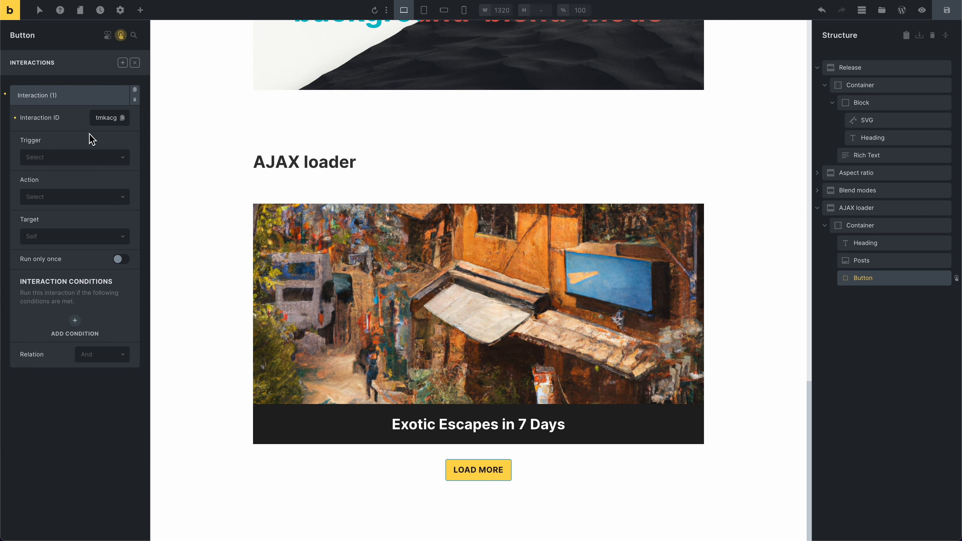
click(83, 159)
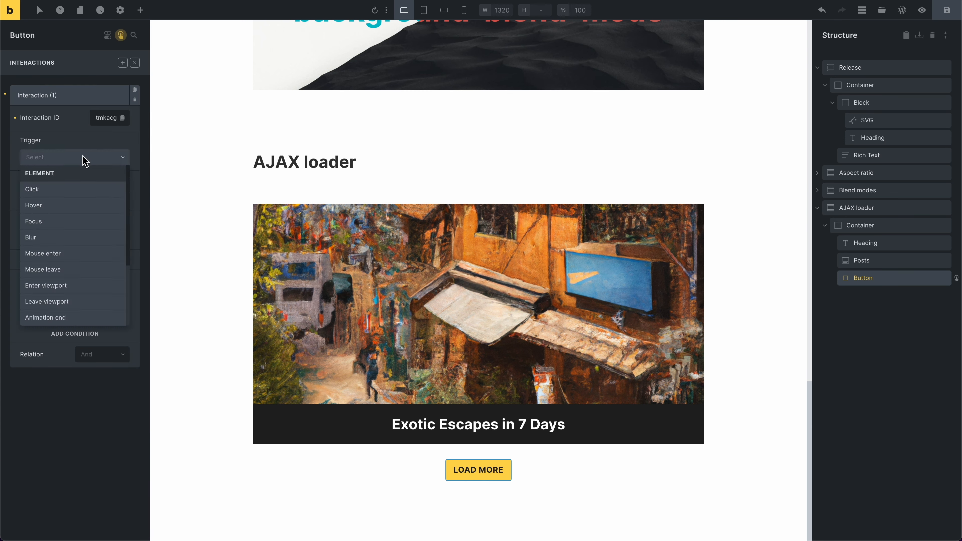
click(83, 188)
click(84, 196)
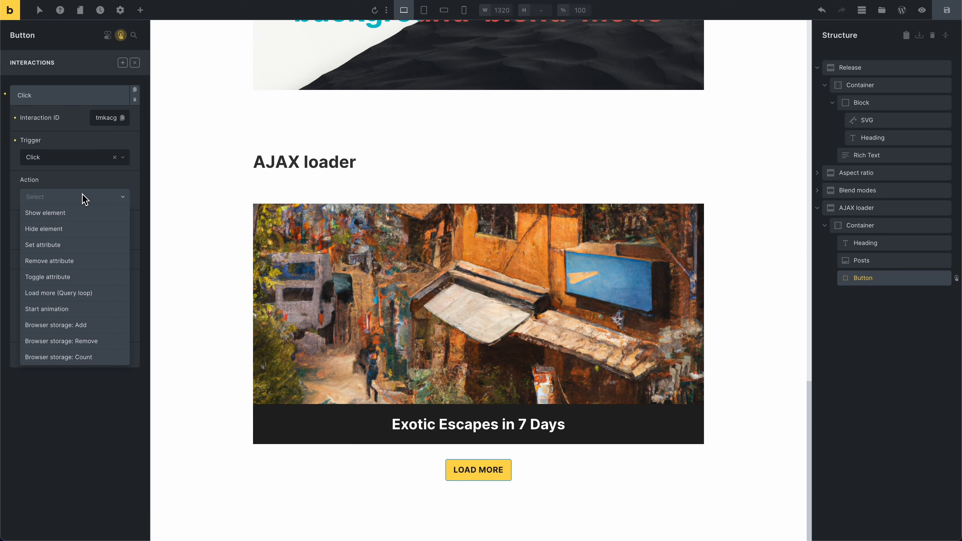
click(83, 296)
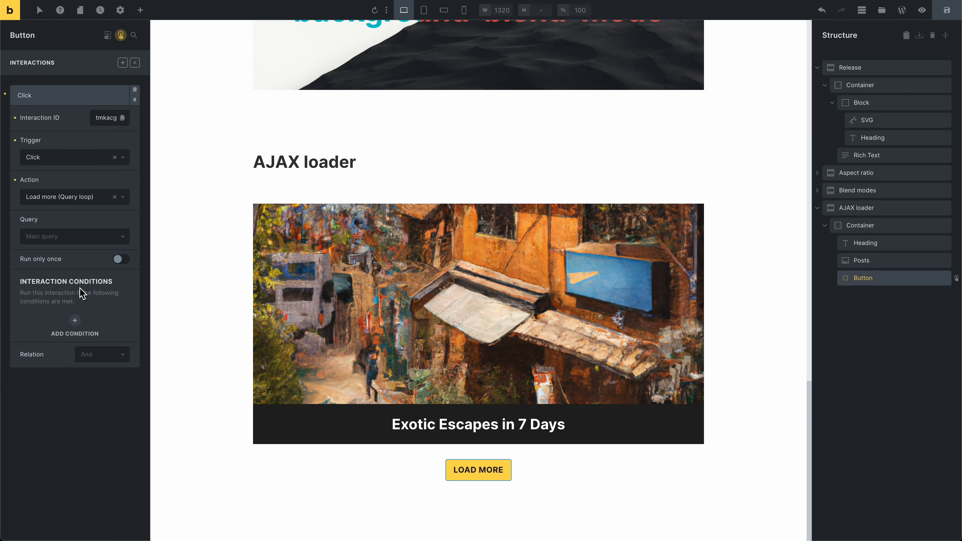
click(87, 241)
click(70, 269)
- Set the AJAX loader color to red (#f44336) in the Posts element's query settings
click(878, 261)
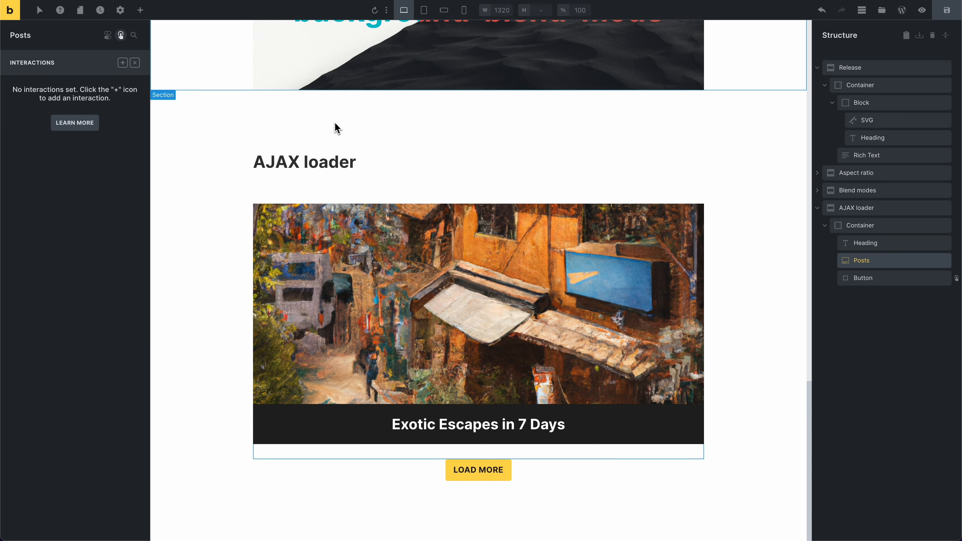
click(120, 35)
click(46, 88)
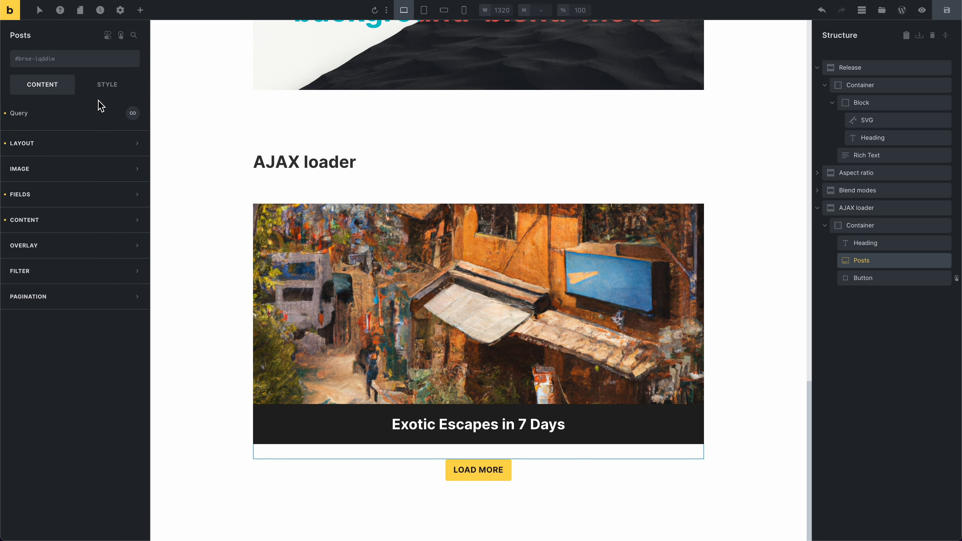
click(132, 114)
scroll(129, 128, down, 9)
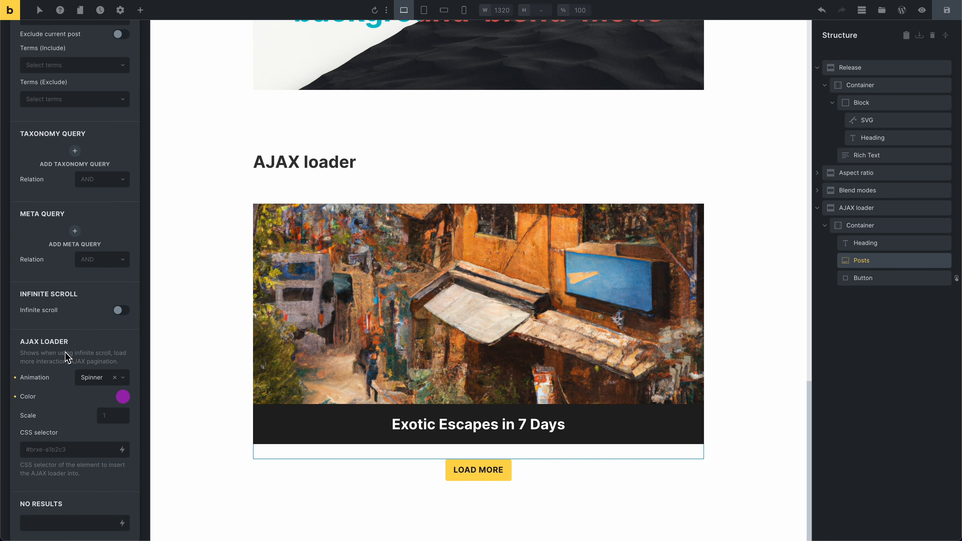
click(123, 397)
click(69, 430)
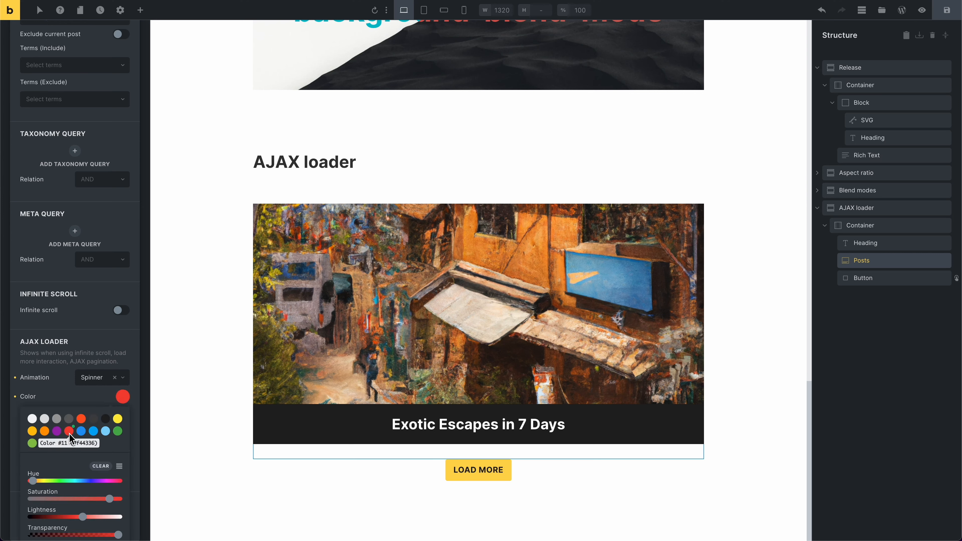
click(67, 399)
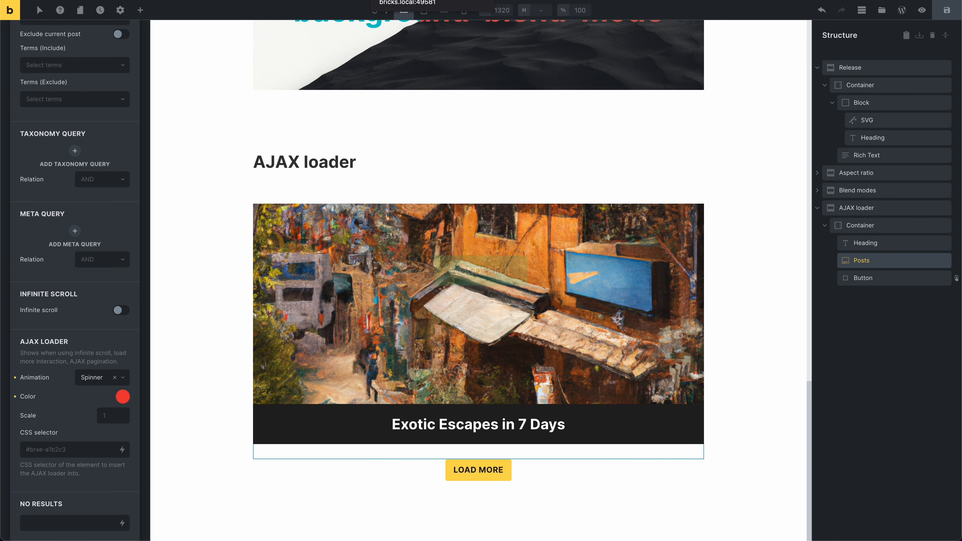
- Reload the live release page and test the new Load more button by repeatedly loading additional posts
click(397, 0)
key(super+r)
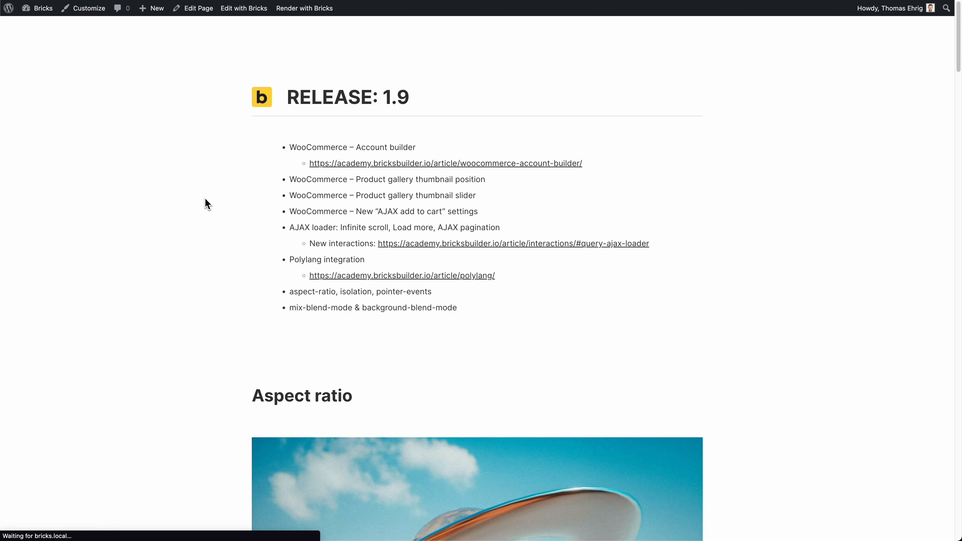
scroll(215, 219, down, 20)
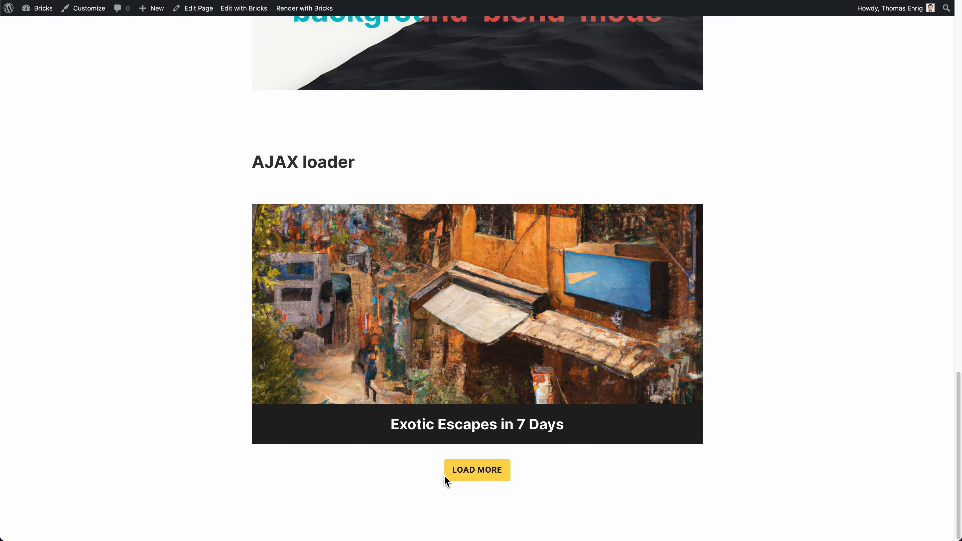
click(473, 474)
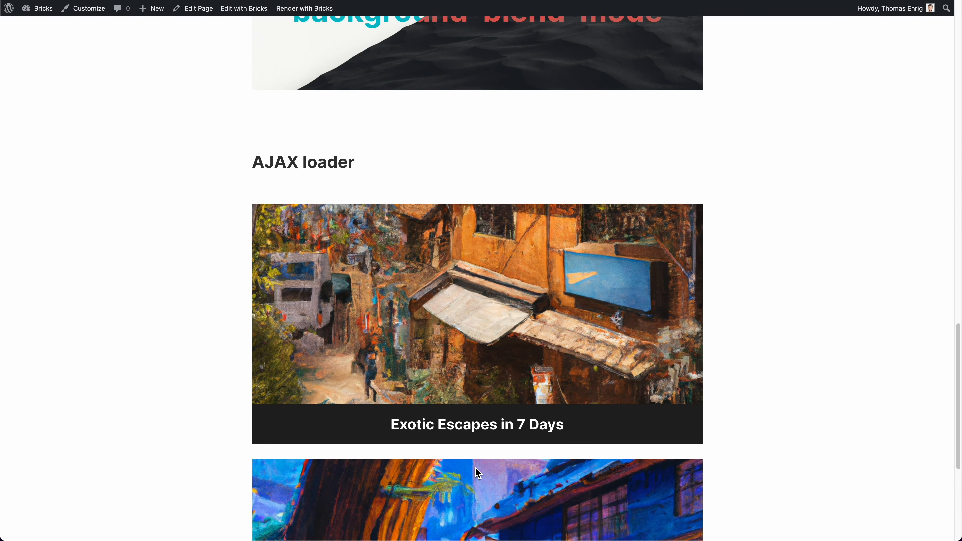
scroll(473, 472, down, 5)
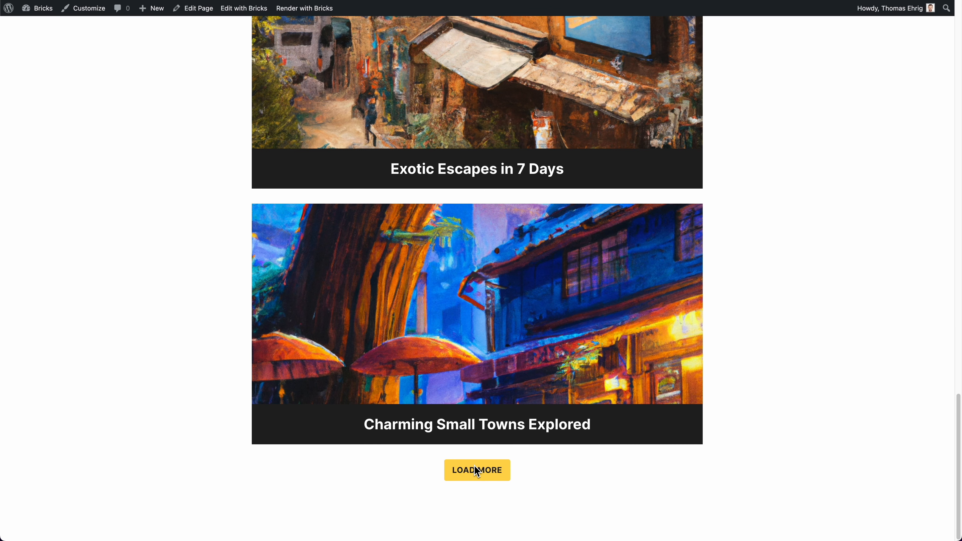
click(478, 472)
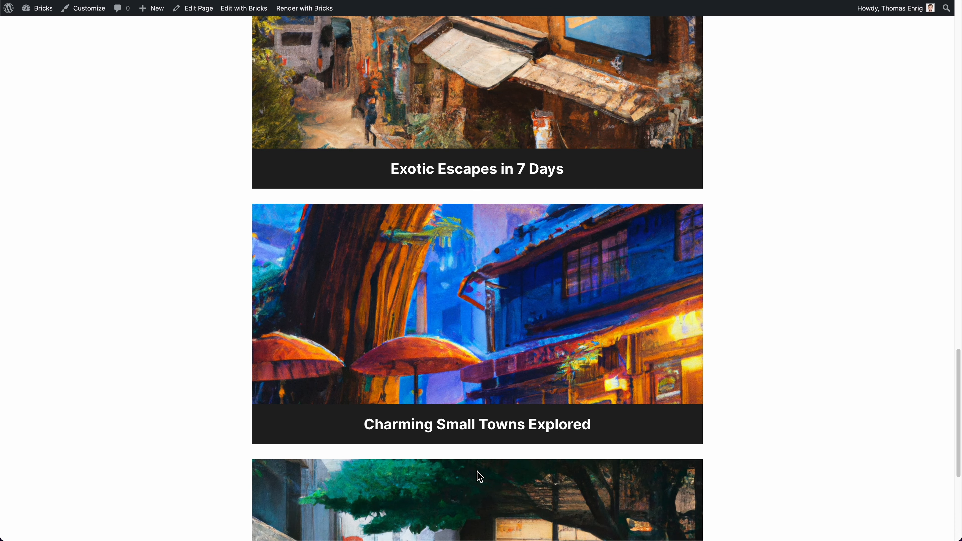
scroll(479, 474, down, 5)
click(477, 470)
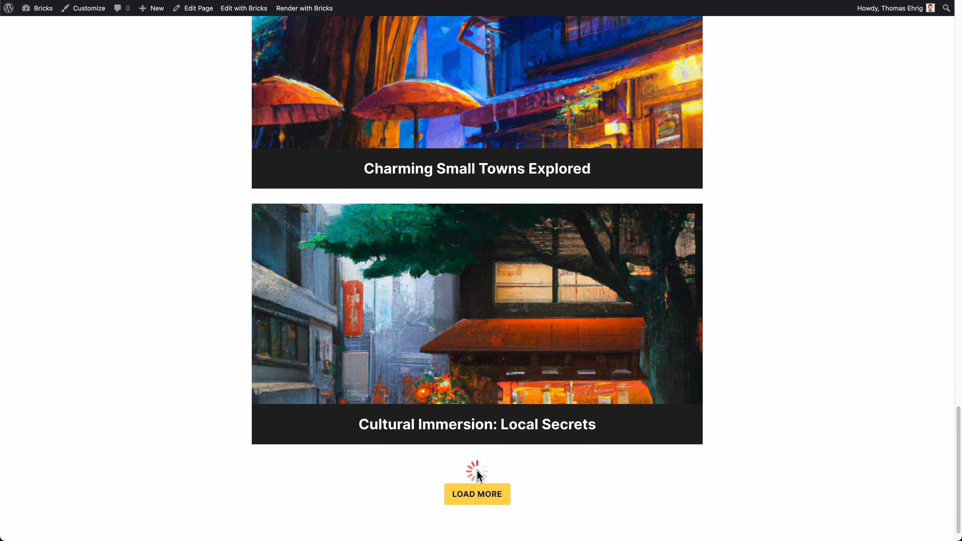
scroll(477, 469, down, 5)
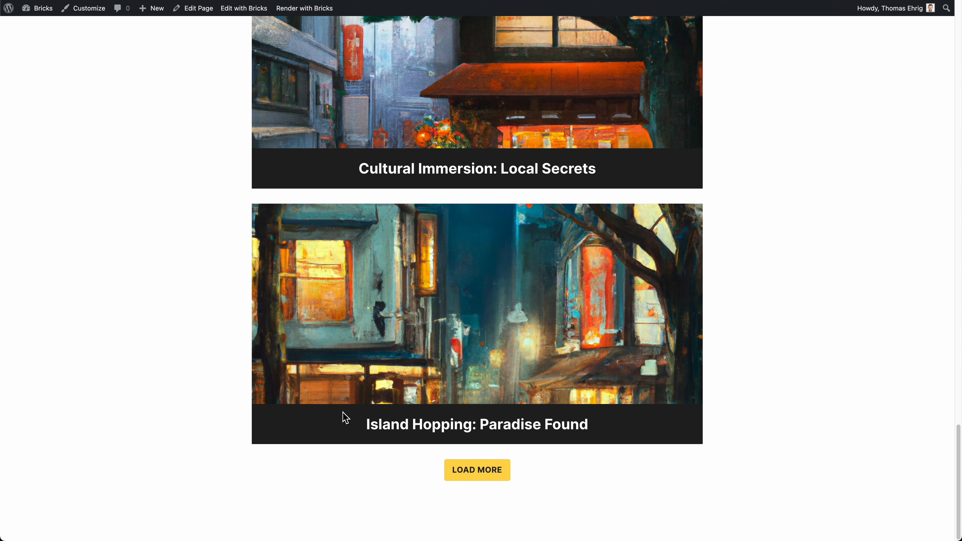
click(471, 471)
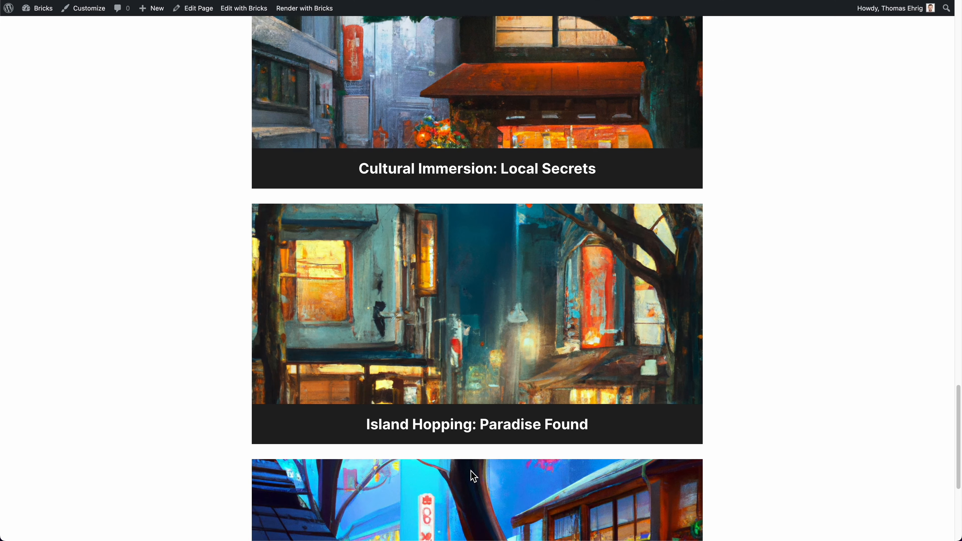
scroll(471, 471, down, 5)
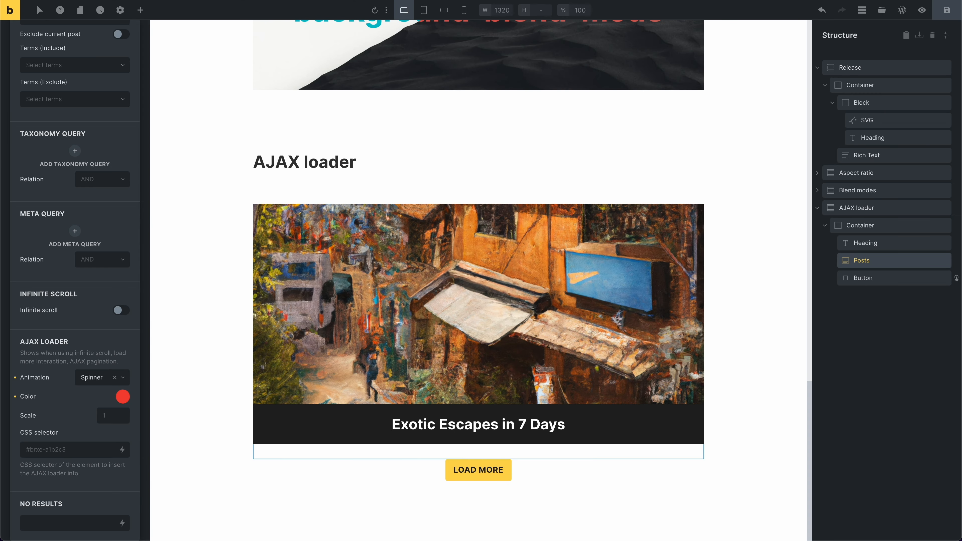
- Set the Load more button's cursor to pointer in its layout styles and save the page
click(911, 277)
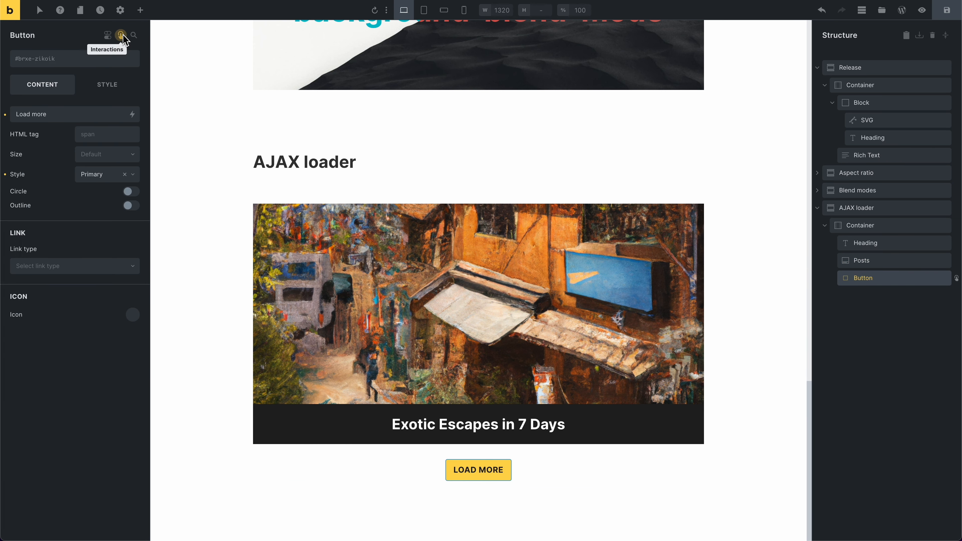
click(113, 84)
click(48, 125)
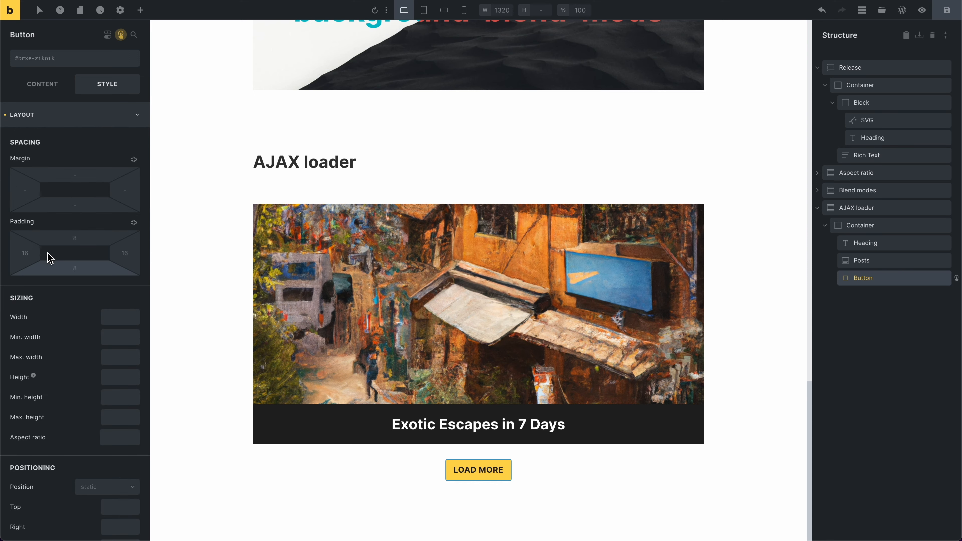
scroll(54, 275, down, 5)
click(97, 289)
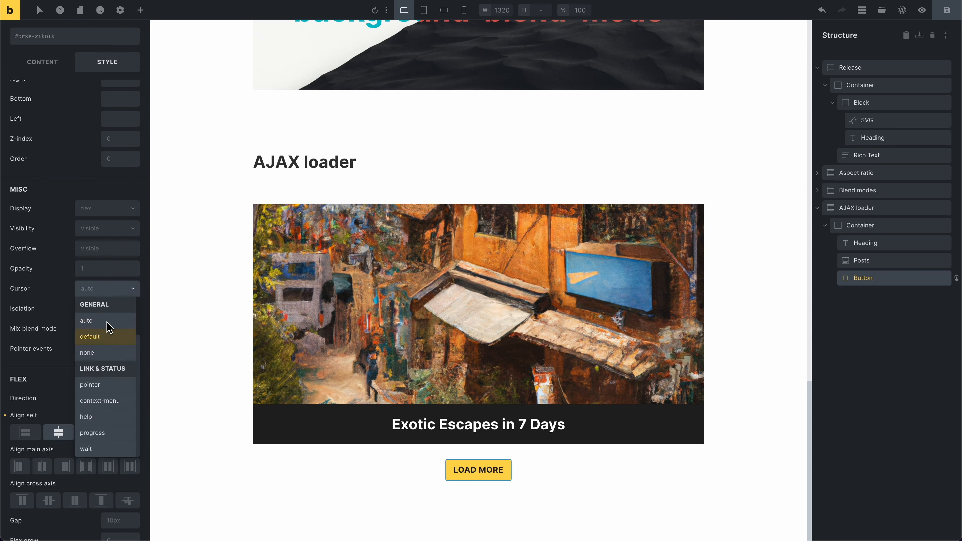
click(102, 384)
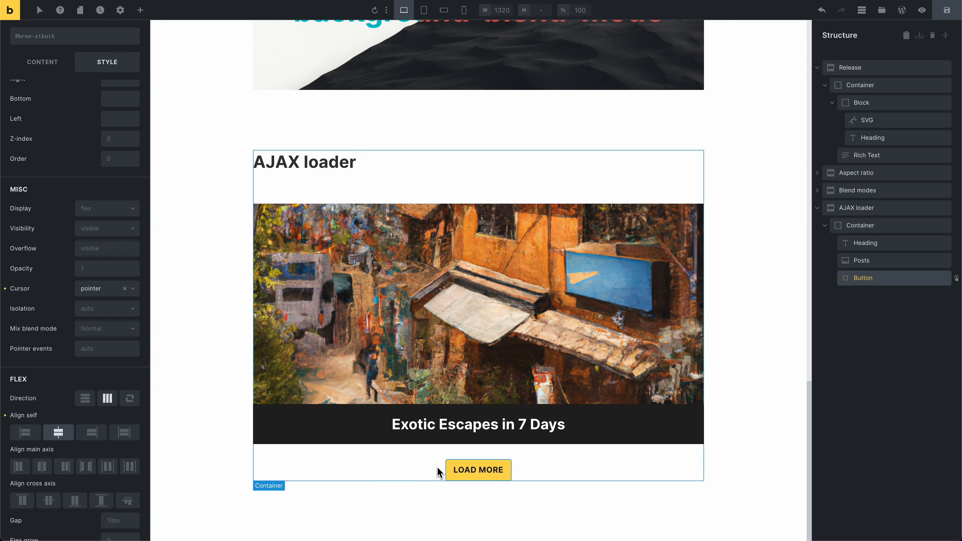
key(ctrl+s)
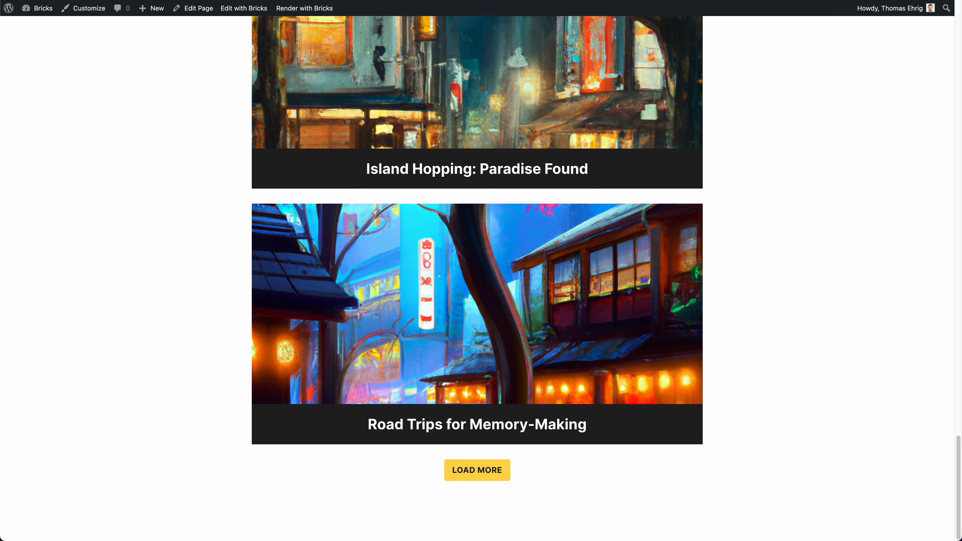
- Reload the live release page and test the Load more button in the AJAX loader section
key(super+r)
scroll(281, 442, down, 20)
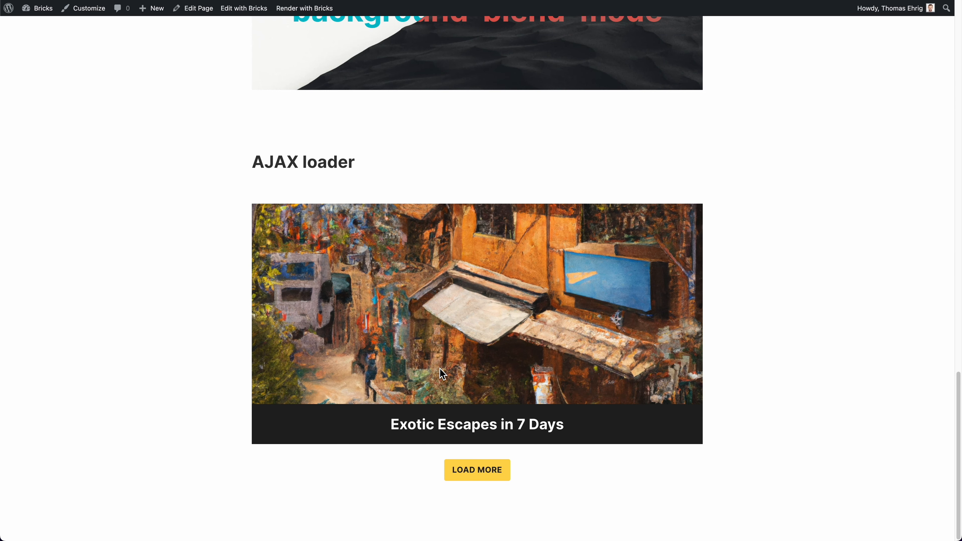
click(456, 475)
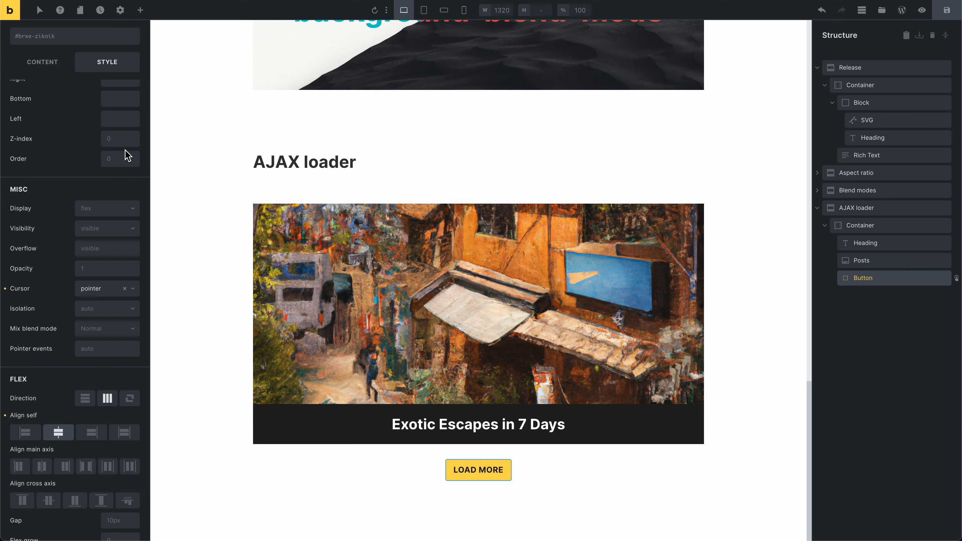
- Open the Load more button's interactions and read the Academy section on the Query AJAX loader (Start/End) triggers
scroll(62, 155, up, 10)
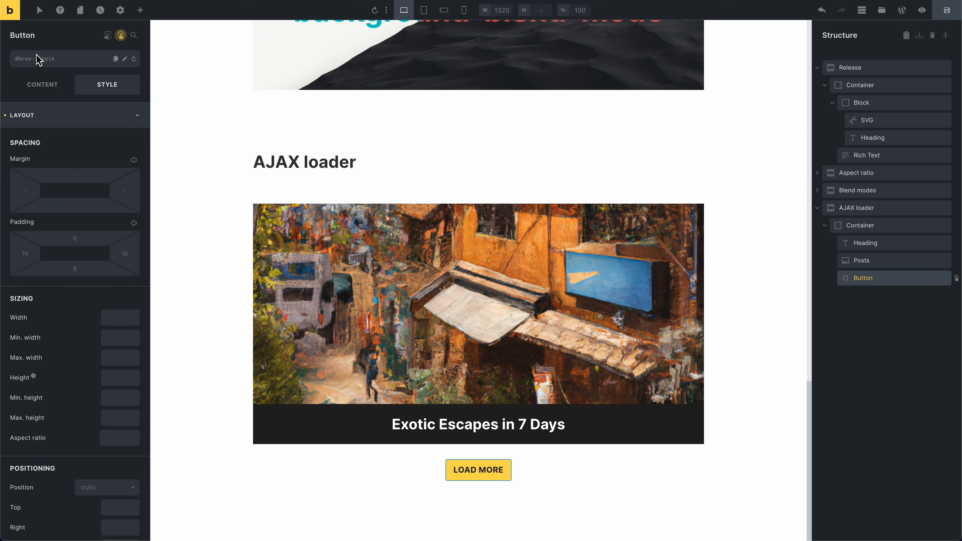
click(120, 38)
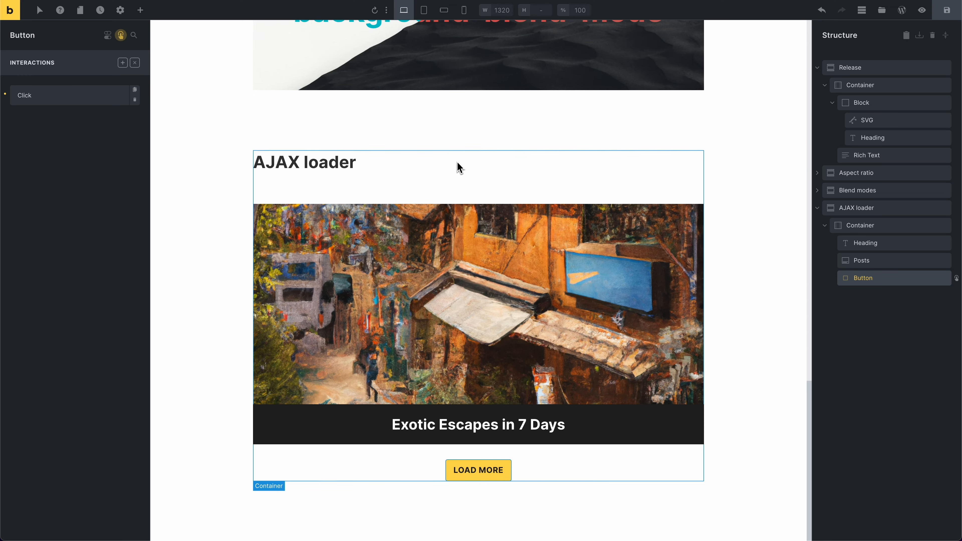
scroll(457, 162, up, 10)
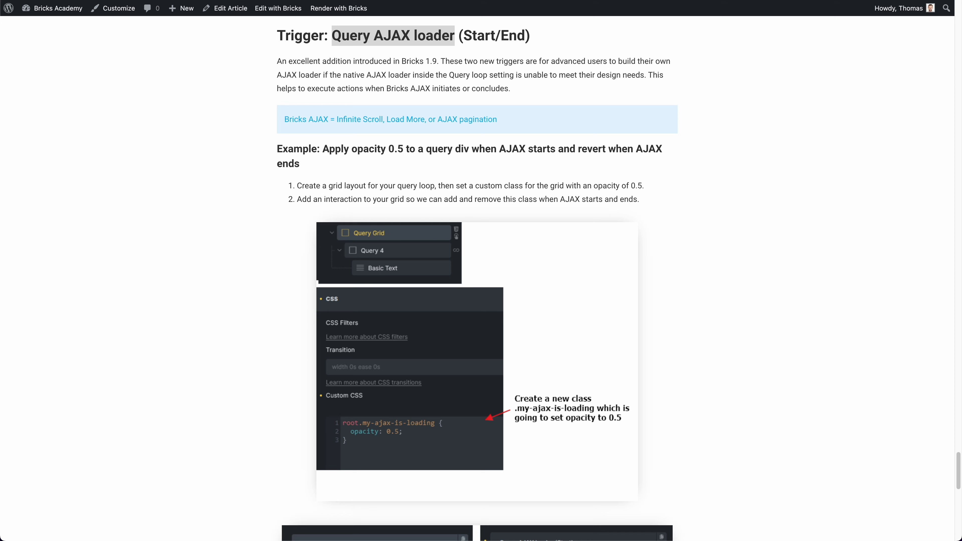
click(173, 187)
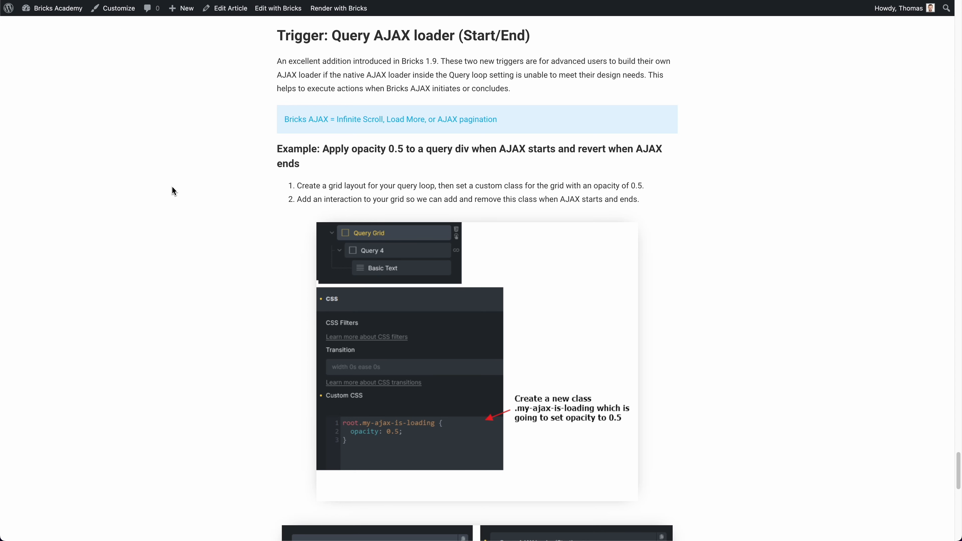
drag(289, 41, 401, 38)
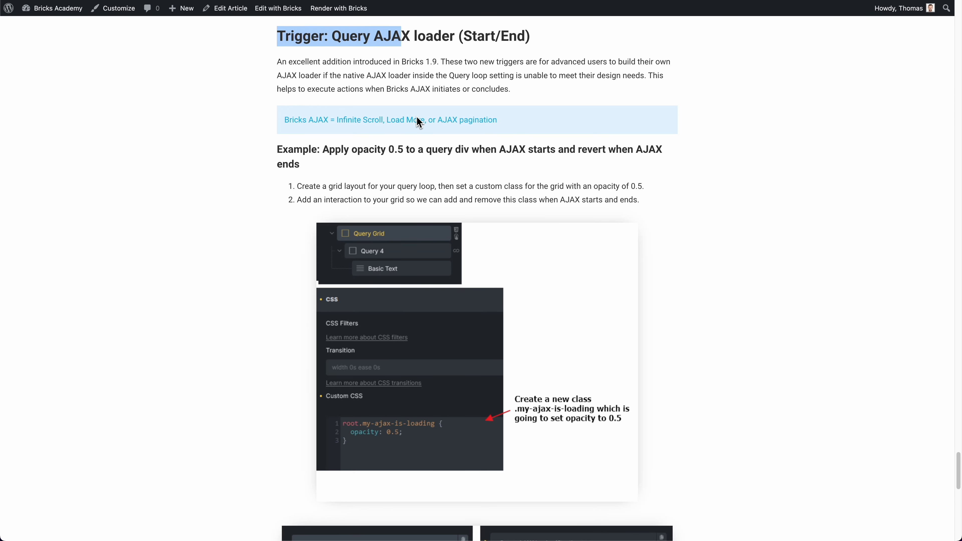
scroll(419, 122, up, 2)
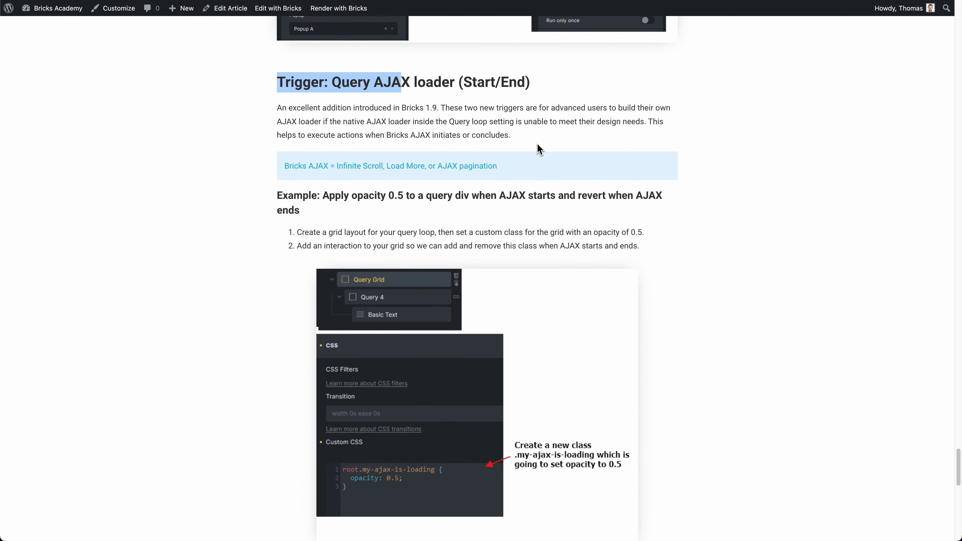
click(546, 139)
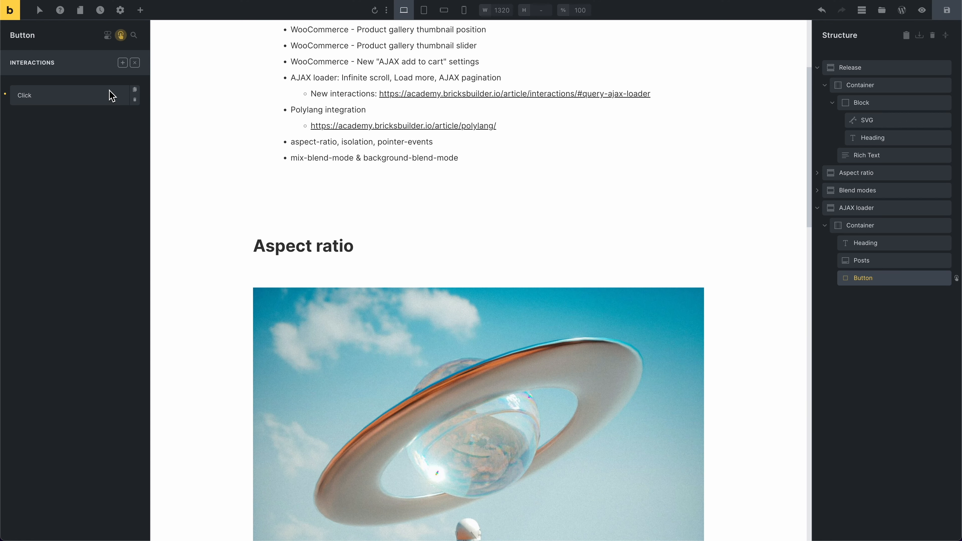
- Add a second interaction to the Load more button with trigger Query AJAX loader (Start), query posts and action Hide element
click(123, 63)
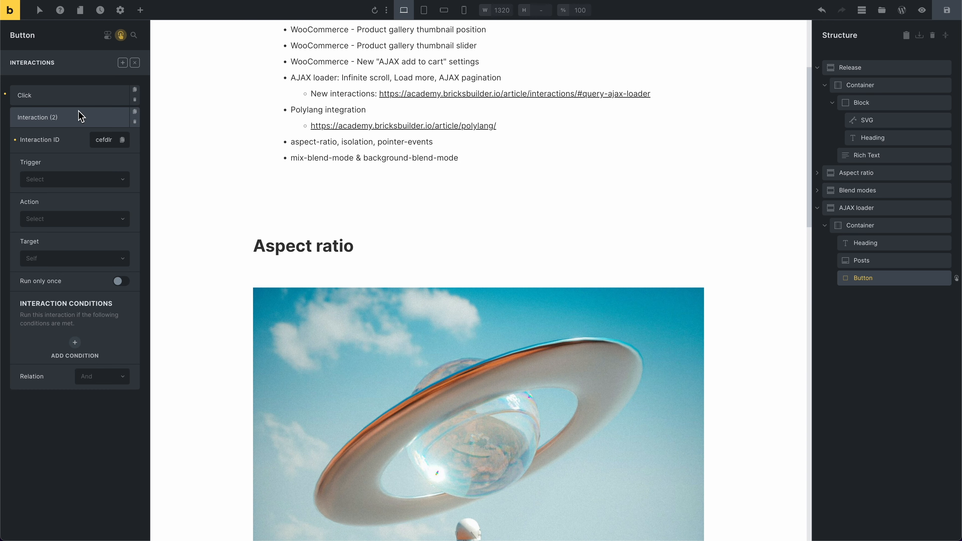
click(71, 181)
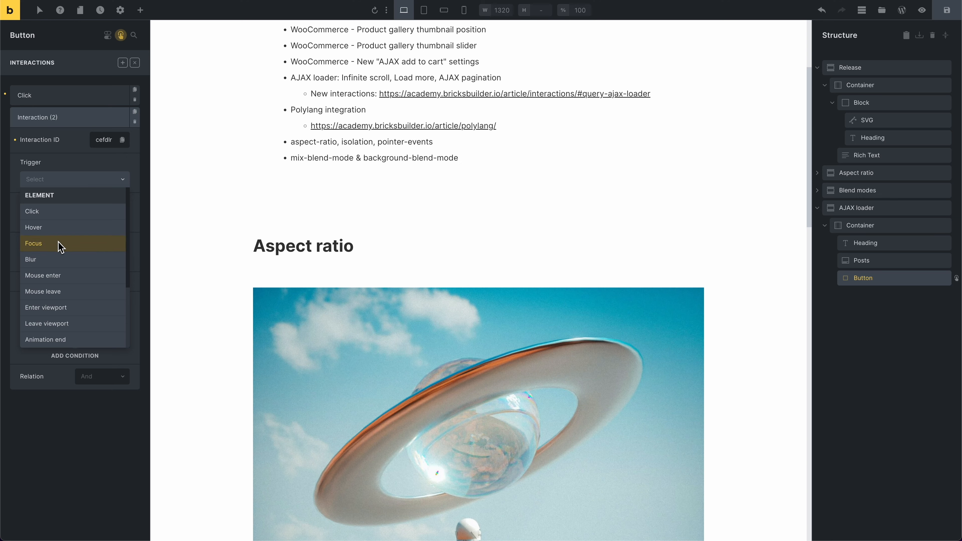
scroll(59, 253, down, 3)
scroll(57, 326, down, 1)
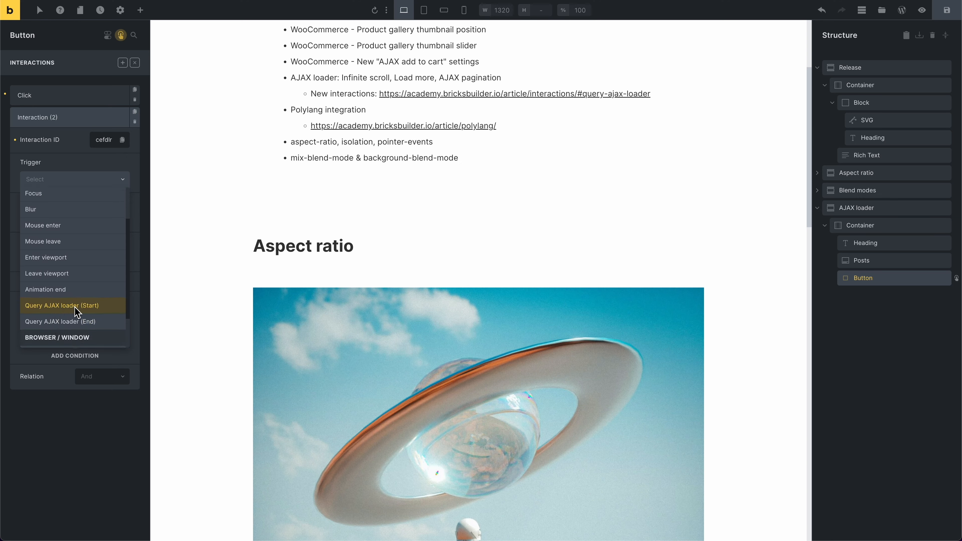
click(83, 313)
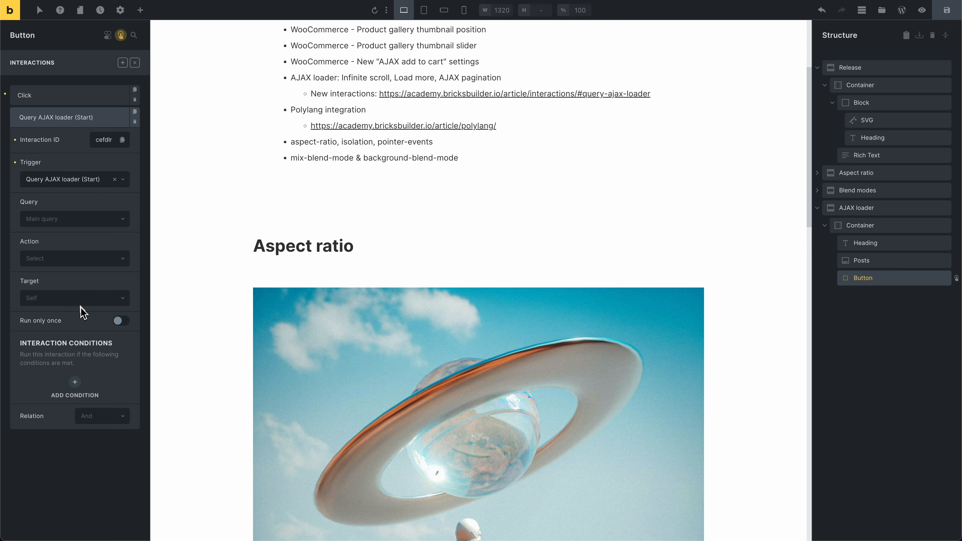
click(64, 227)
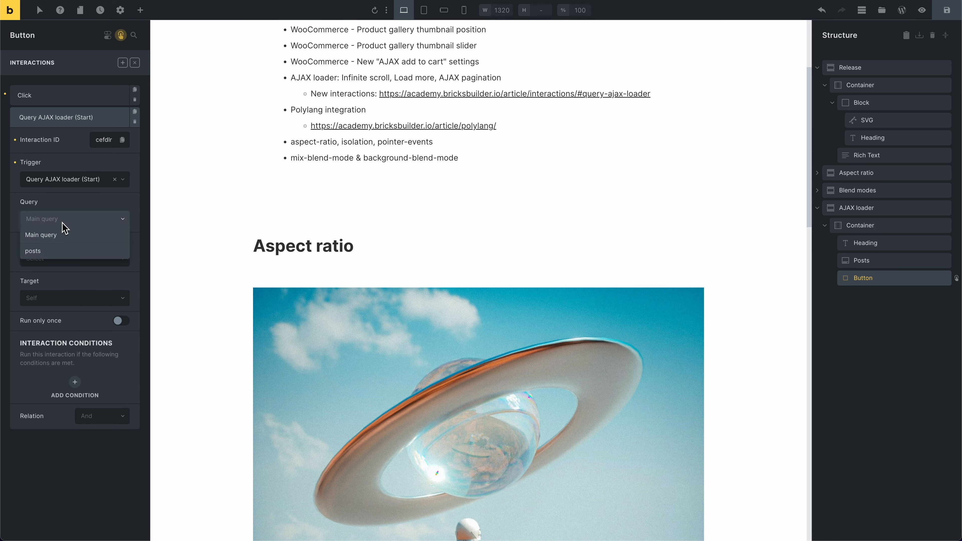
click(63, 252)
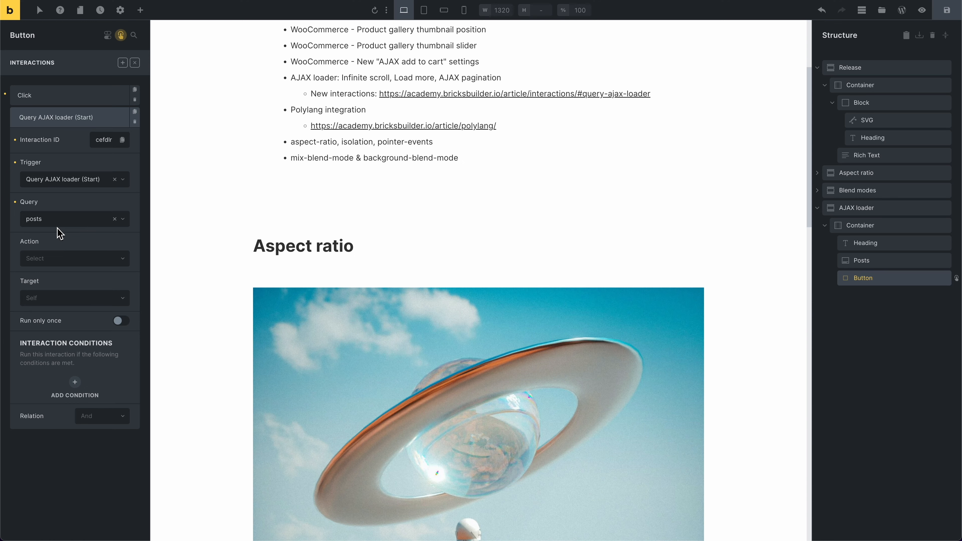
click(80, 264)
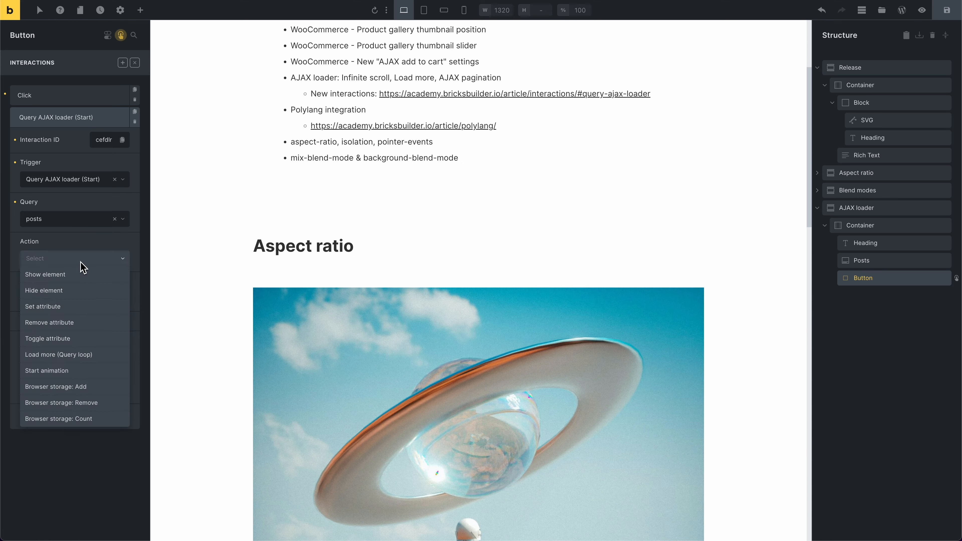
click(71, 293)
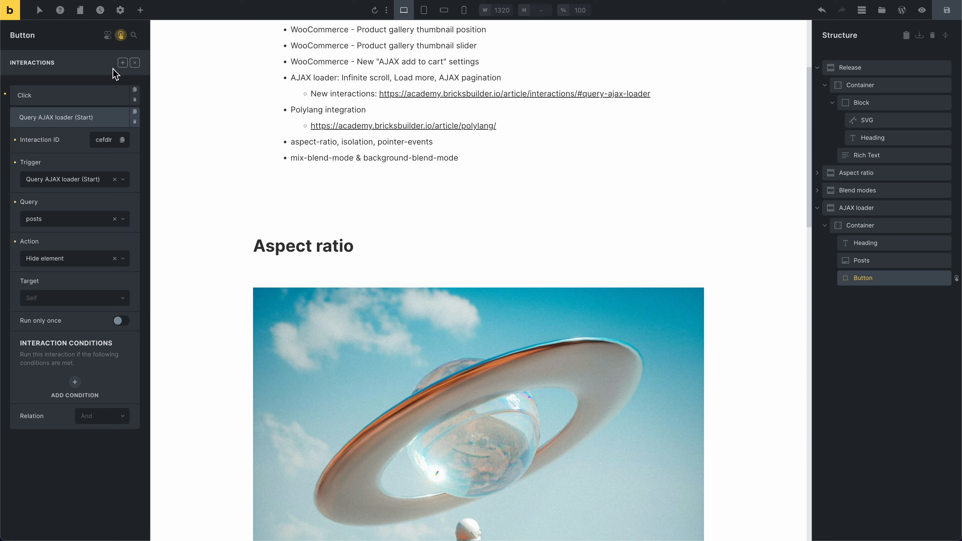
- Add a third interaction with trigger Query AJAX loader (End), query posts and action Show element, and save the page
click(122, 62)
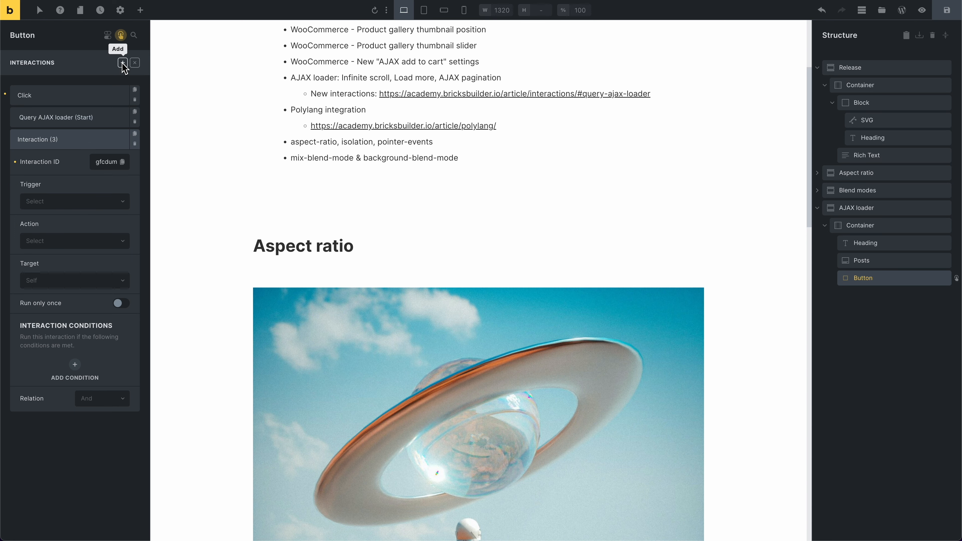
click(38, 204)
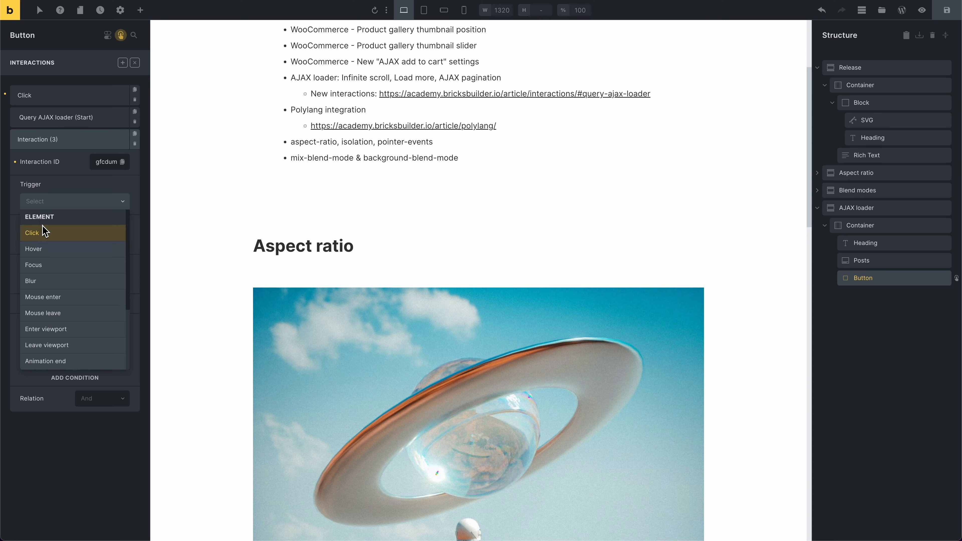
scroll(42, 235, down, 2)
click(67, 326)
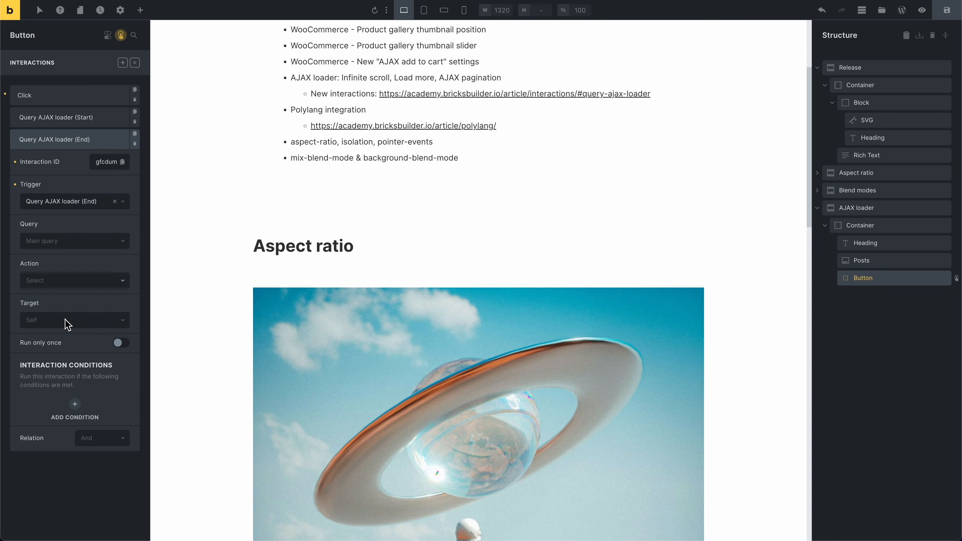
click(55, 241)
click(68, 273)
click(71, 281)
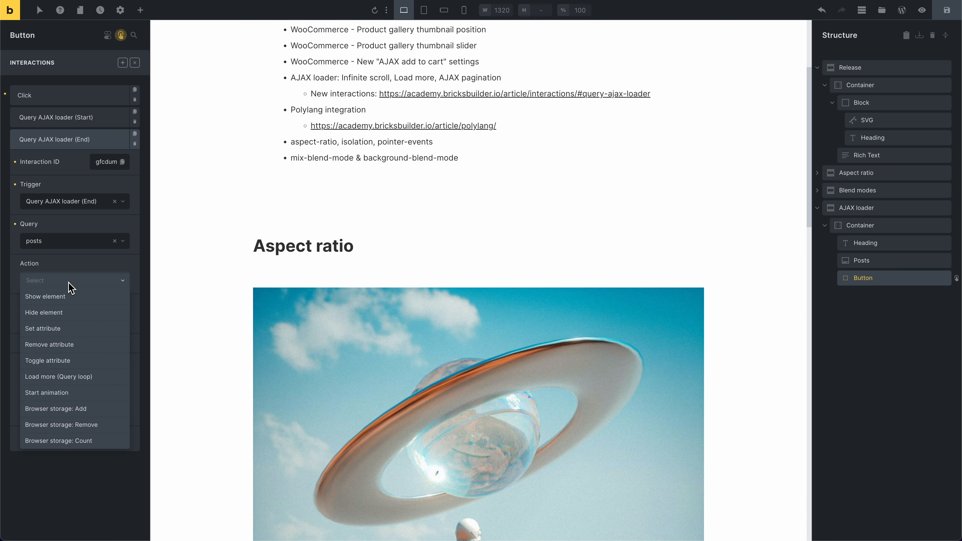
click(73, 304)
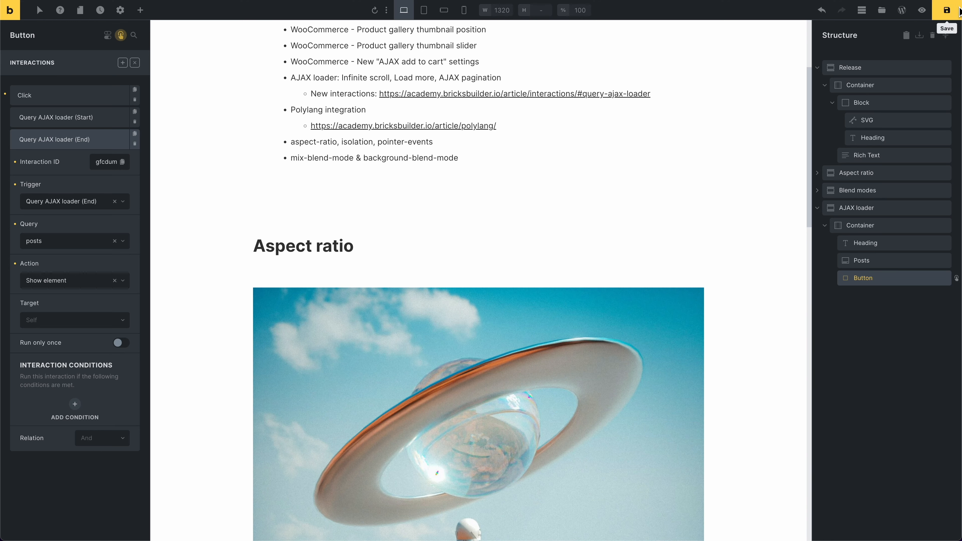
click(947, 11)
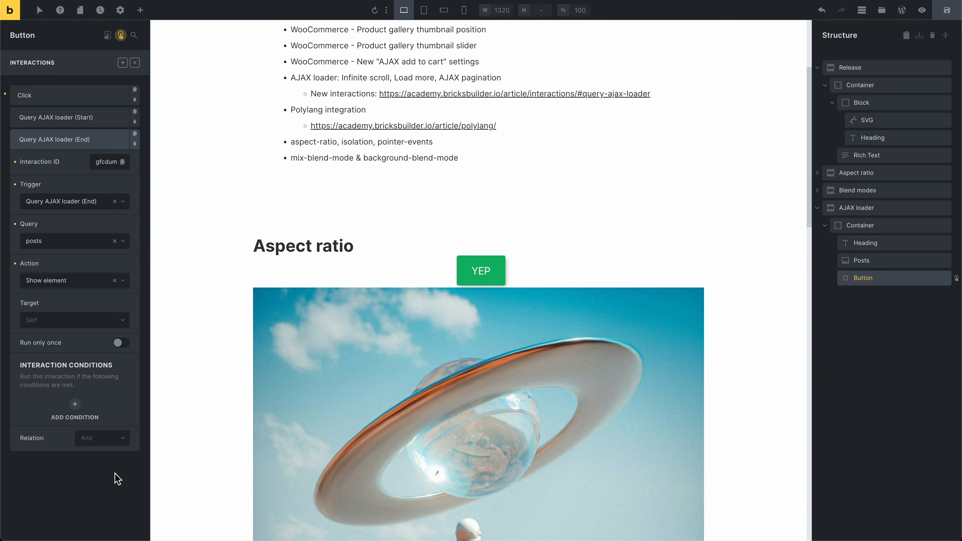
- Reload the live release page and load more posts to check that the button hides while loading and reappears
key(ctrl+Tab)
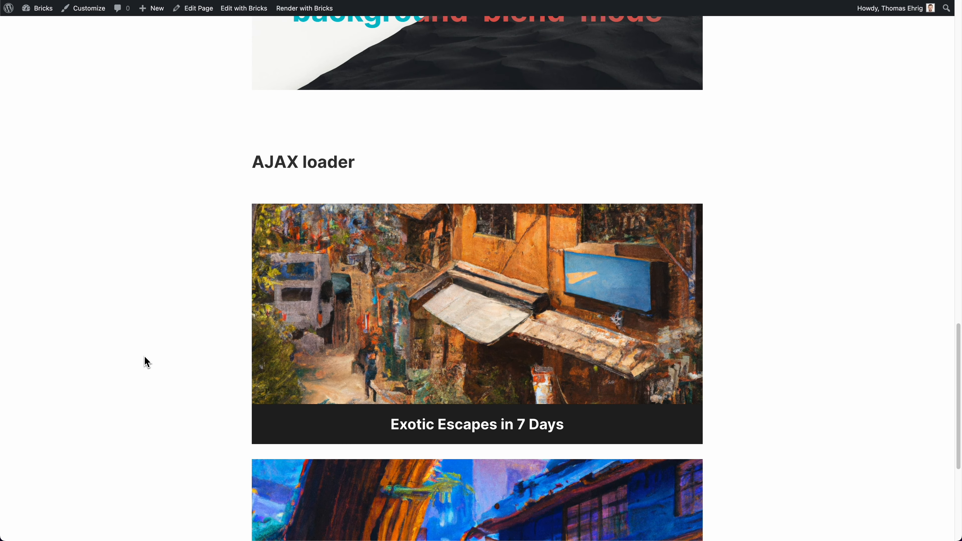
key(super+r)
scroll(460, 478, down, 6)
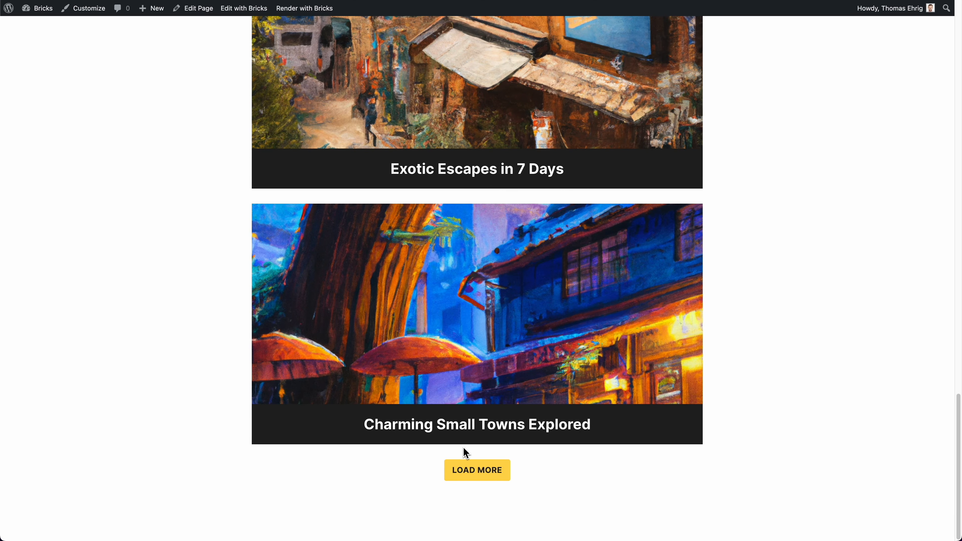
click(466, 469)
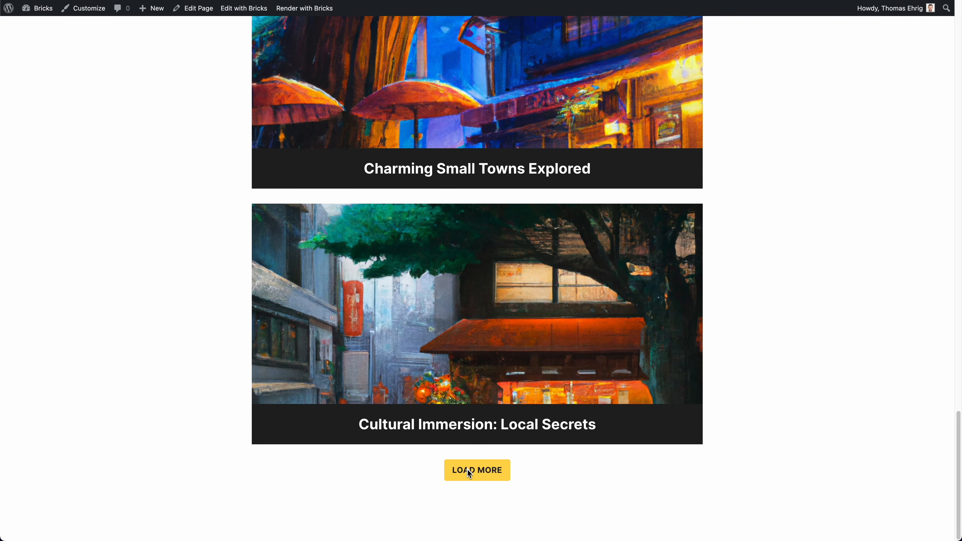
click(467, 470)
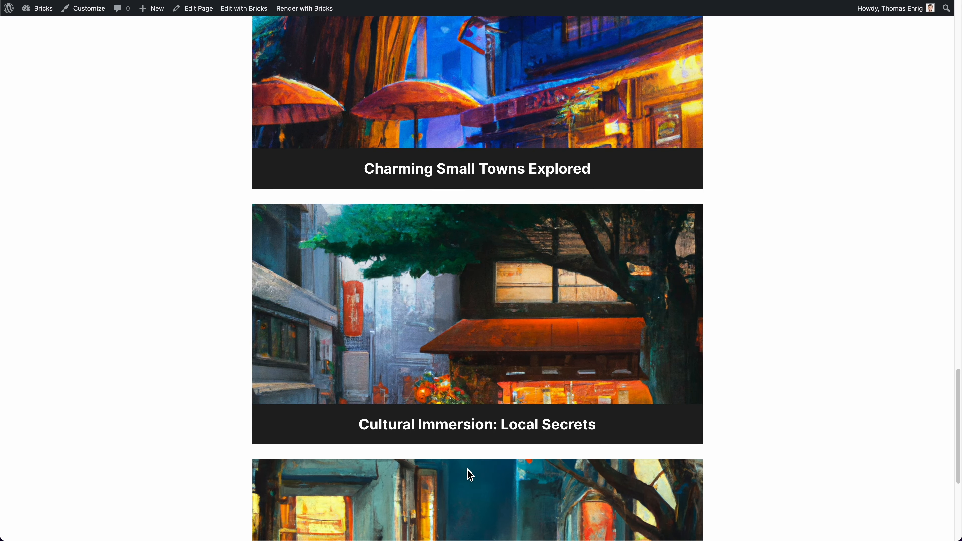
scroll(469, 475, down, 7)
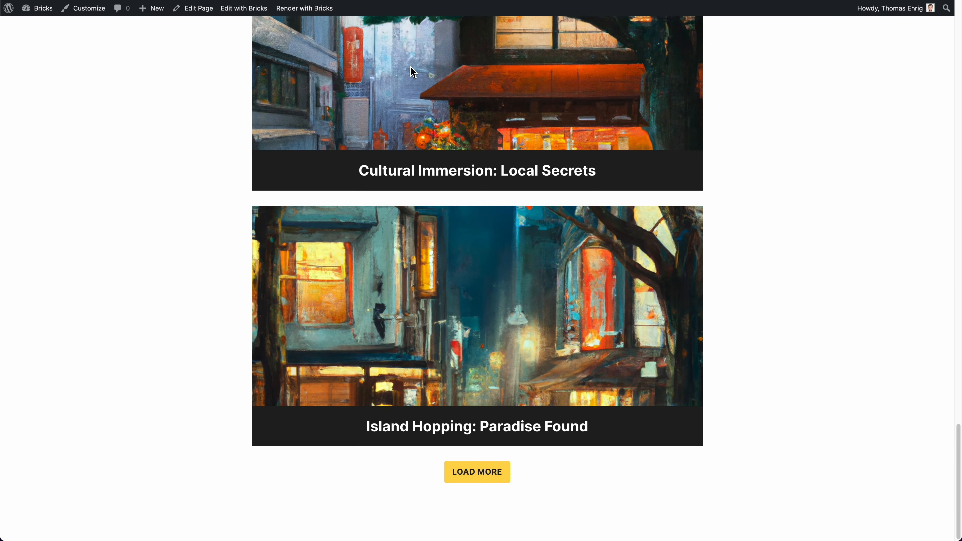
- Review the Polylang integration entry in the 1.9 release list and bring up the Academy article "How to use Polylang with Bricks"
scroll(391, 178, up, 20)
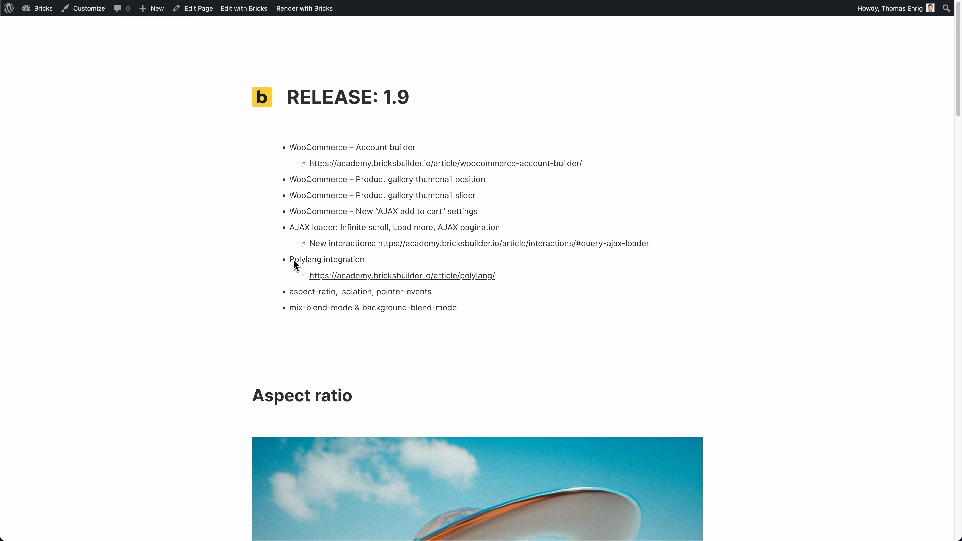
triple_click(366, 260)
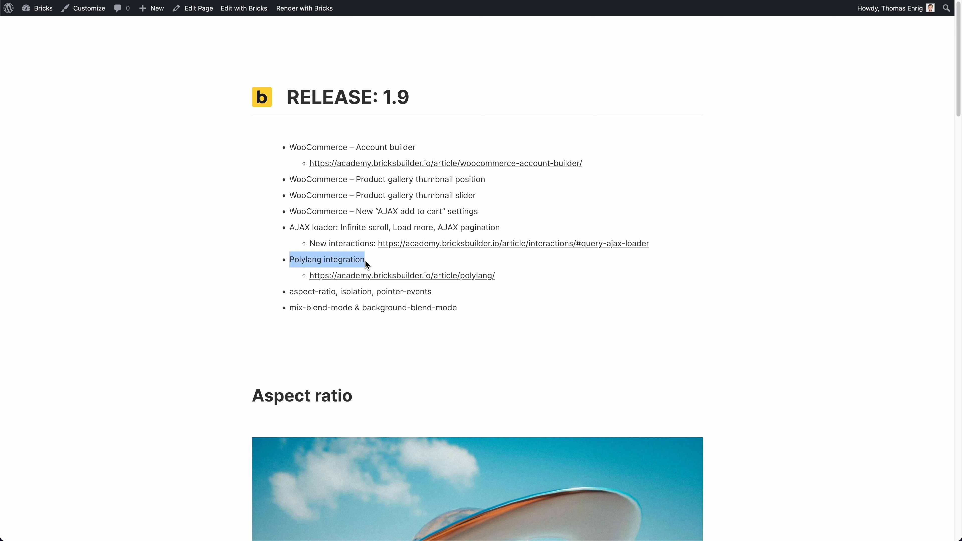
click(366, 261)
triple_click(354, 261)
click(373, 261)
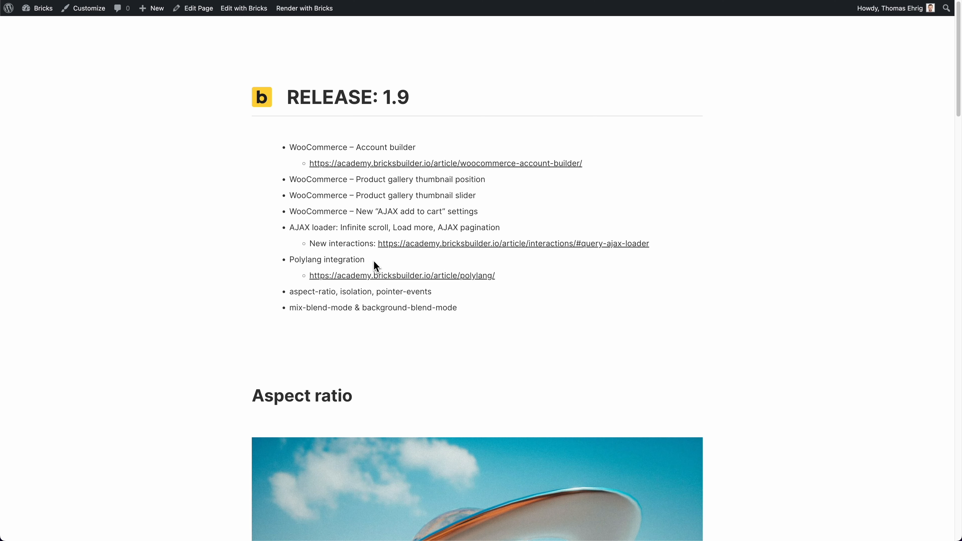
triple_click(351, 261)
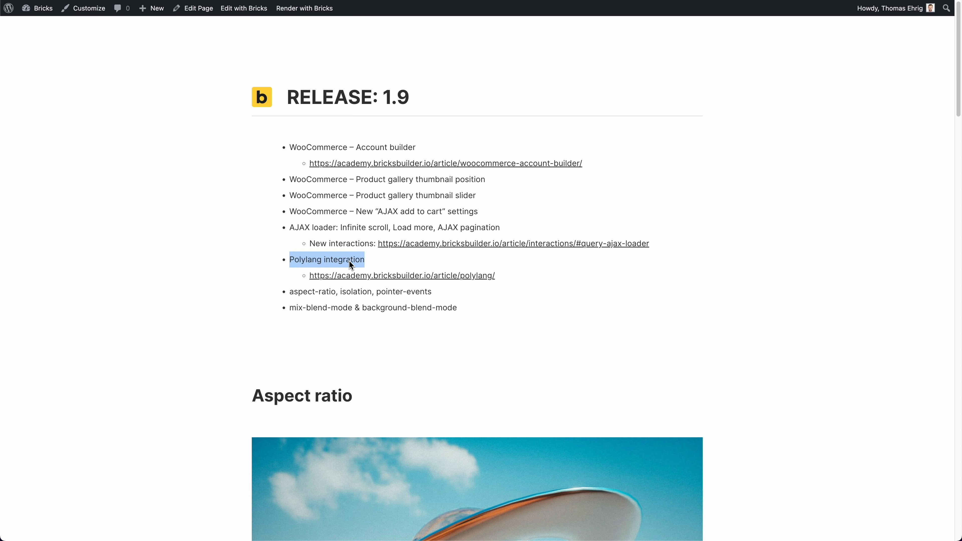
click(372, 261)
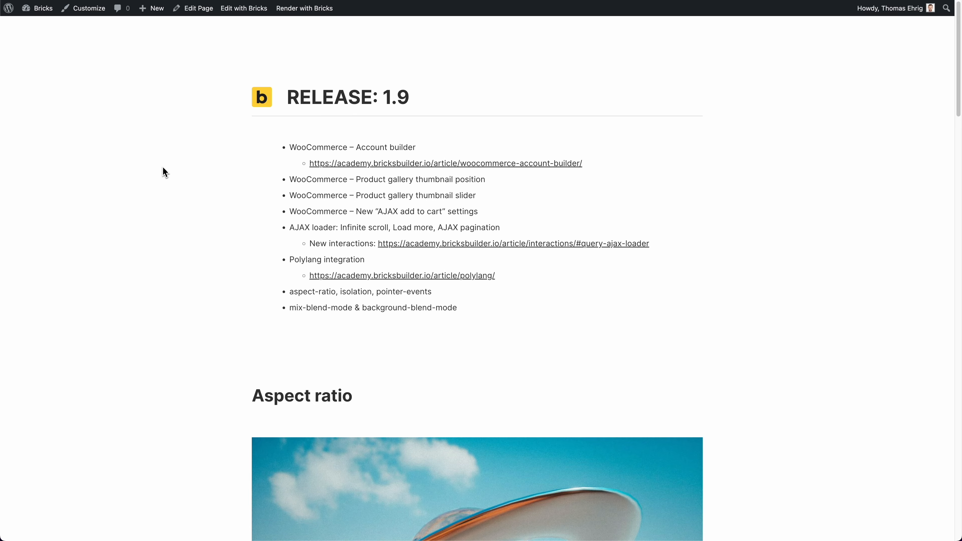
click(176, 0)
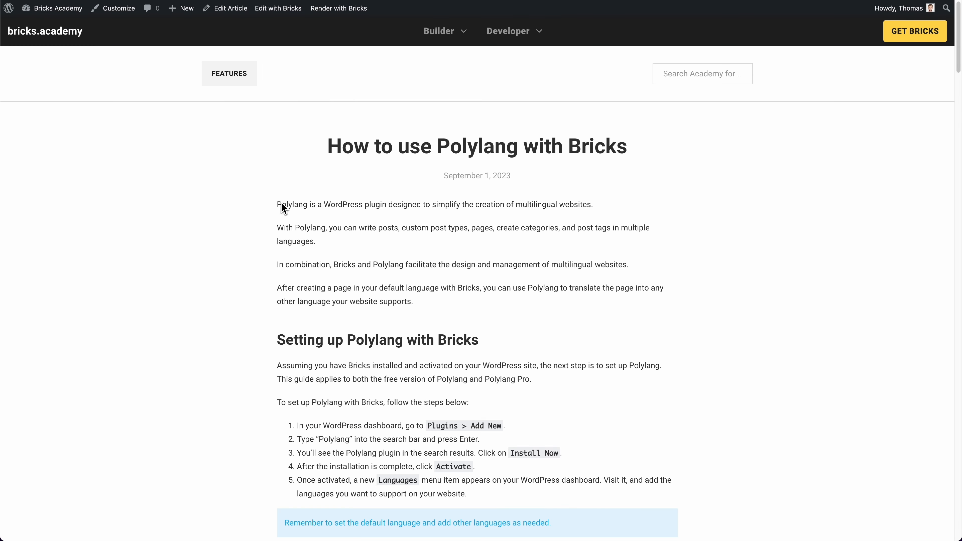
drag(327, 150, 576, 151)
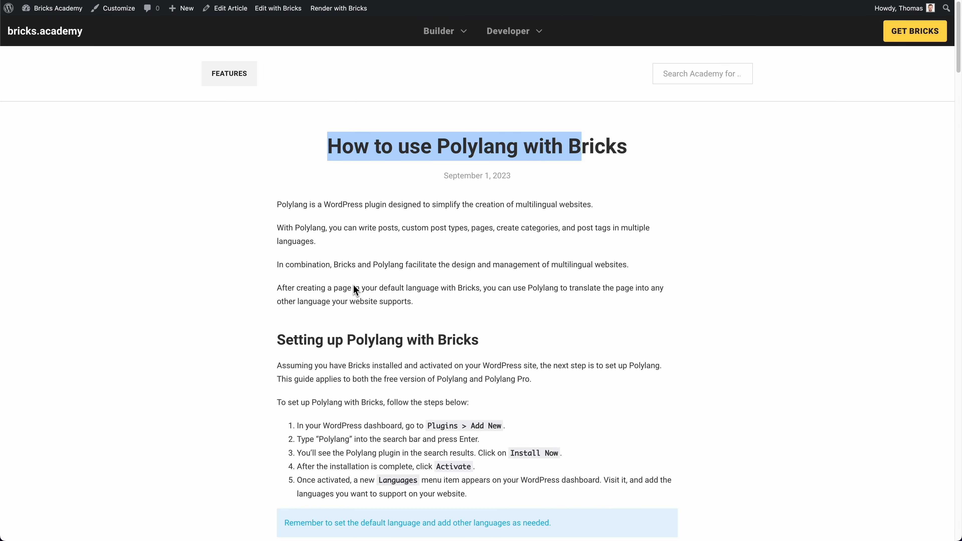
- Read the Polylang article's sections on setting up Polylang, translating posts & pages, and translating templates
scroll(295, 271, down, 4)
drag(299, 185, 464, 190)
scroll(464, 191, down, 8)
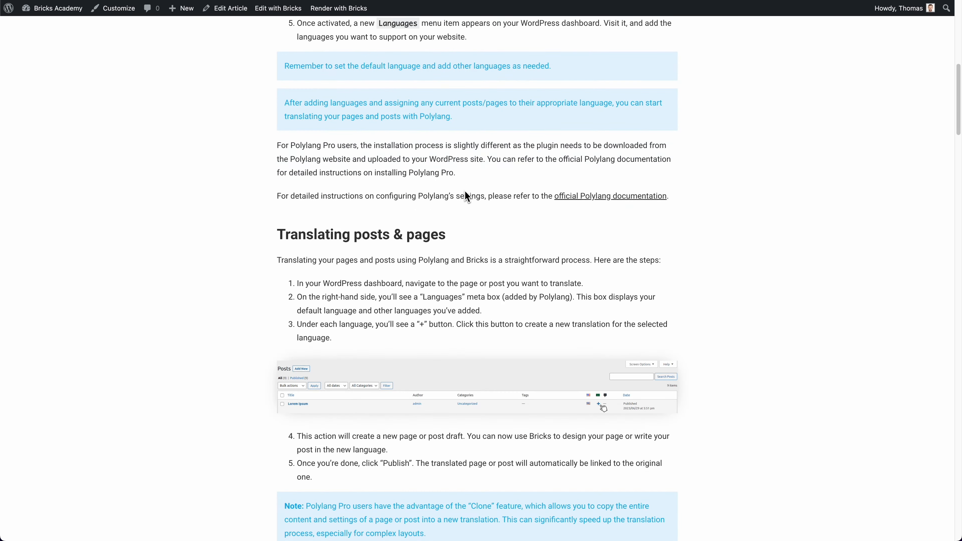
drag(317, 235, 299, 263)
scroll(424, 238, down, 11)
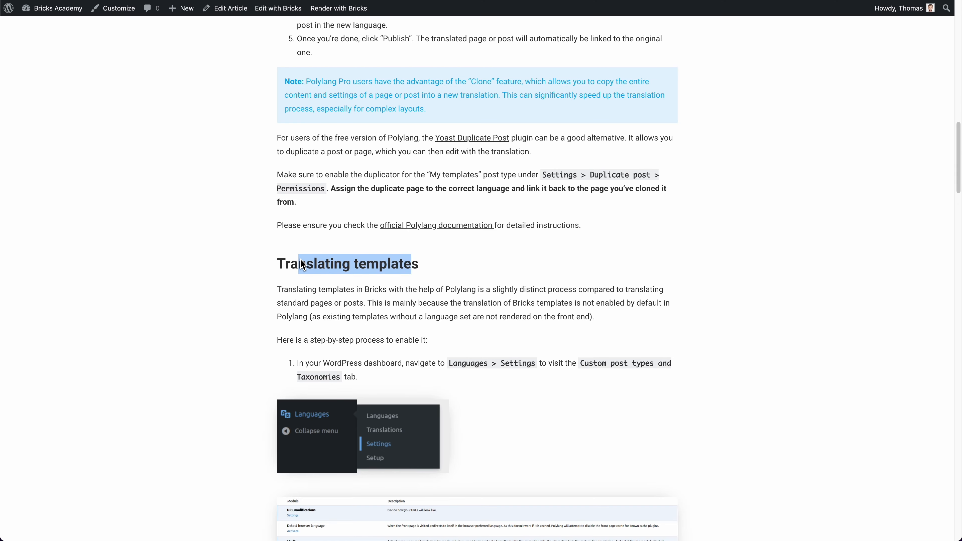
scroll(337, 262, down, 15)
scroll(351, 262, down, 14)
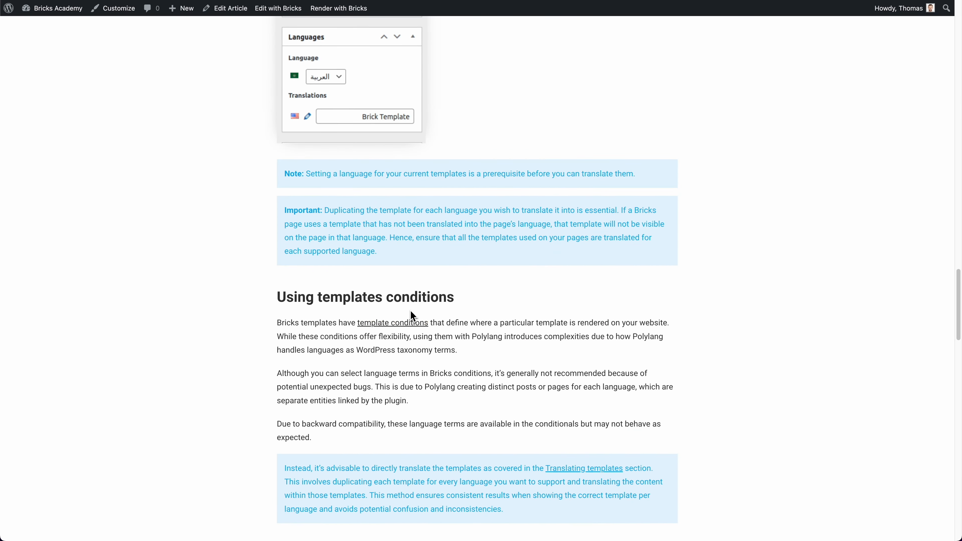
- Examine the Polylang article's guidance on template conditions, multilingual menus and the language switcher
scroll(419, 309, down, 6)
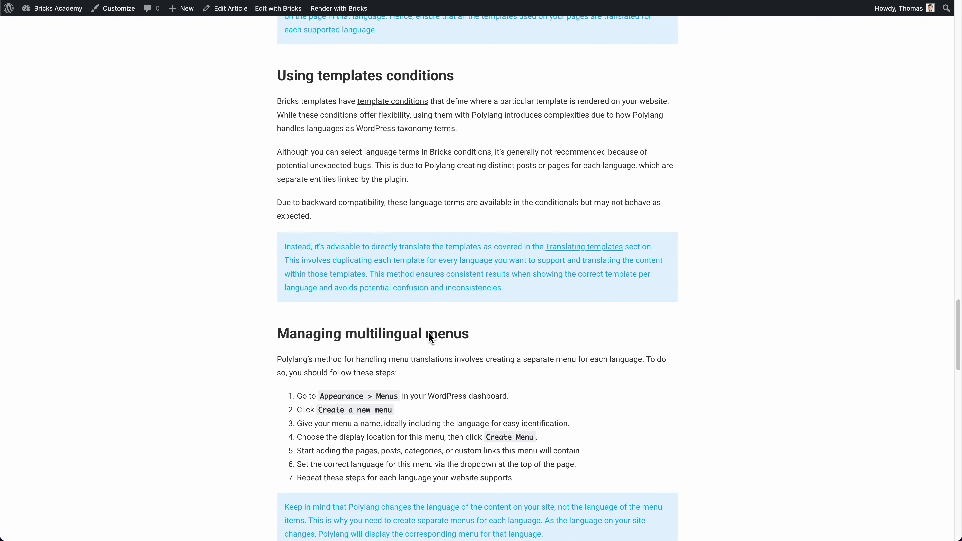
drag(395, 332, 365, 329)
scroll(366, 330, down, 5)
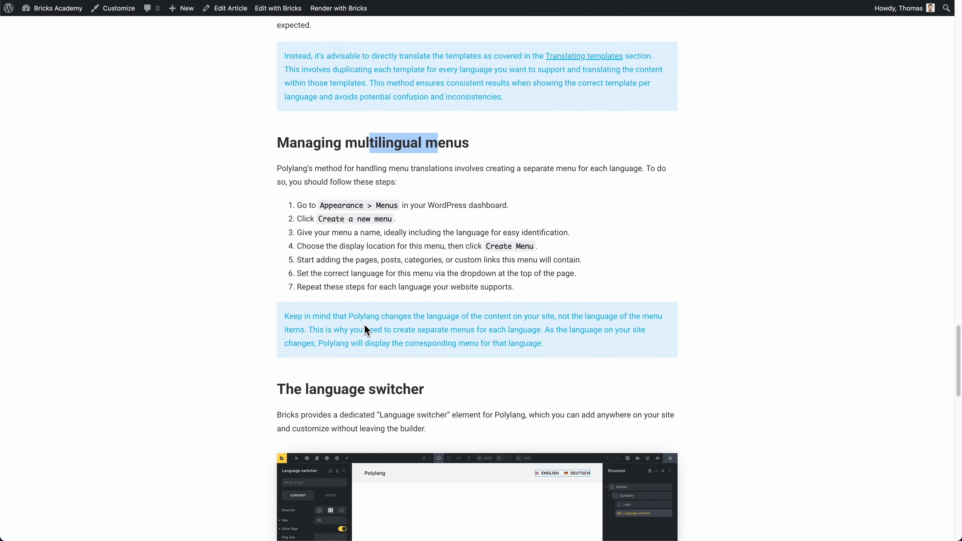
scroll(369, 314, down, 4)
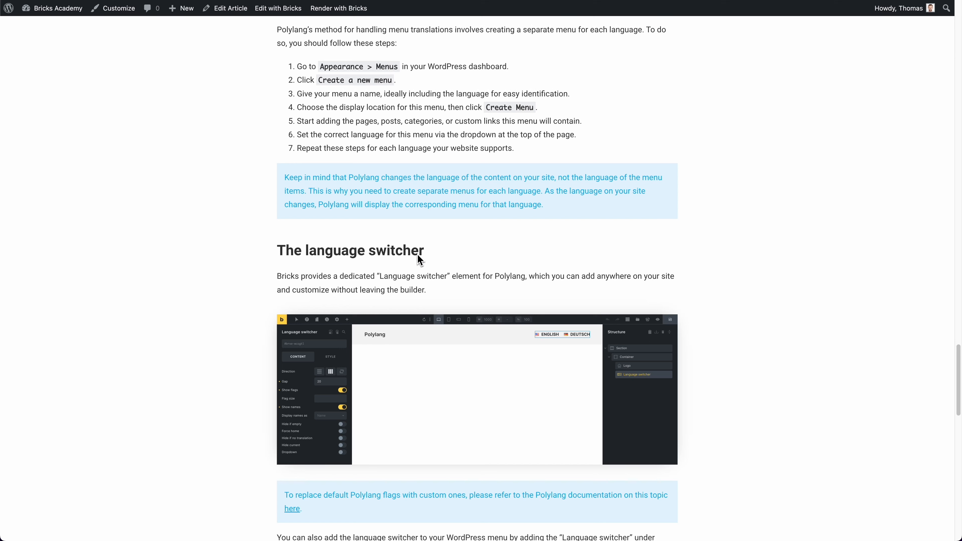
drag(426, 251, 285, 253)
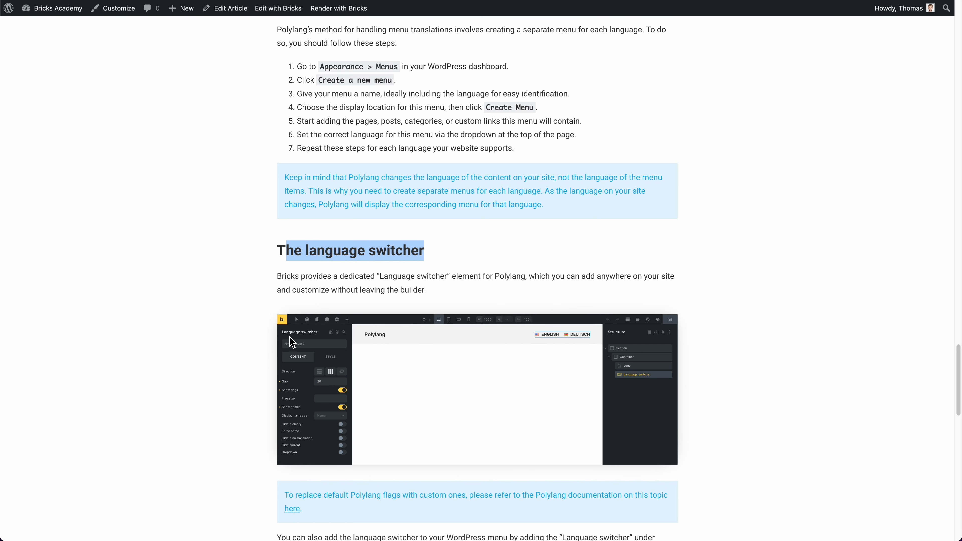
click(274, 253)
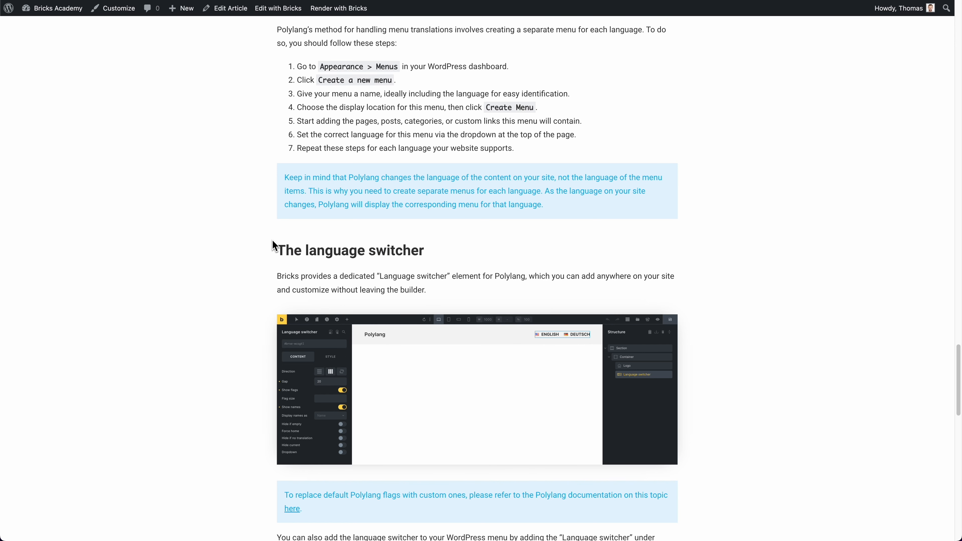
- Skim the Polylang troubleshooting and additional resources sections, and close the article to return to the 1.9 release page
scroll(253, 238, down, 10)
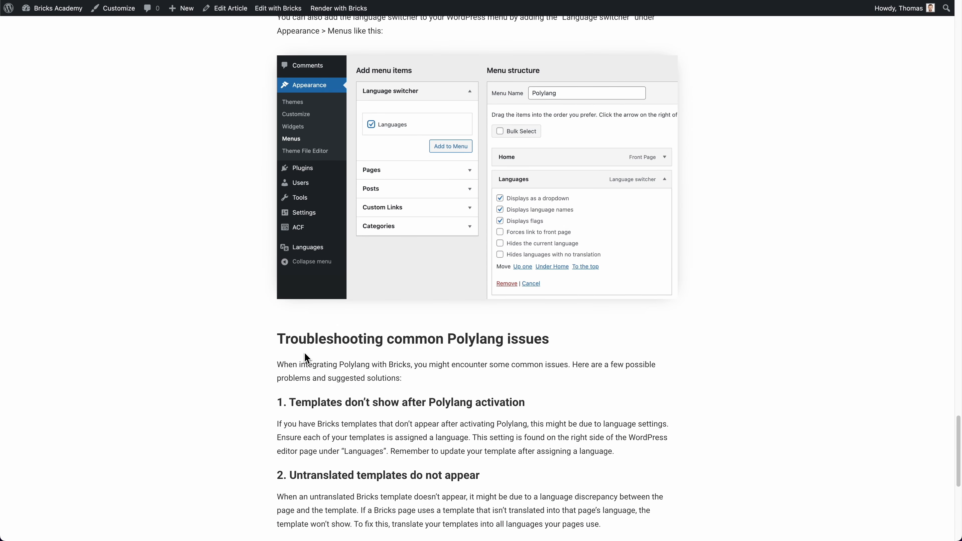
scroll(238, 351, down, 6)
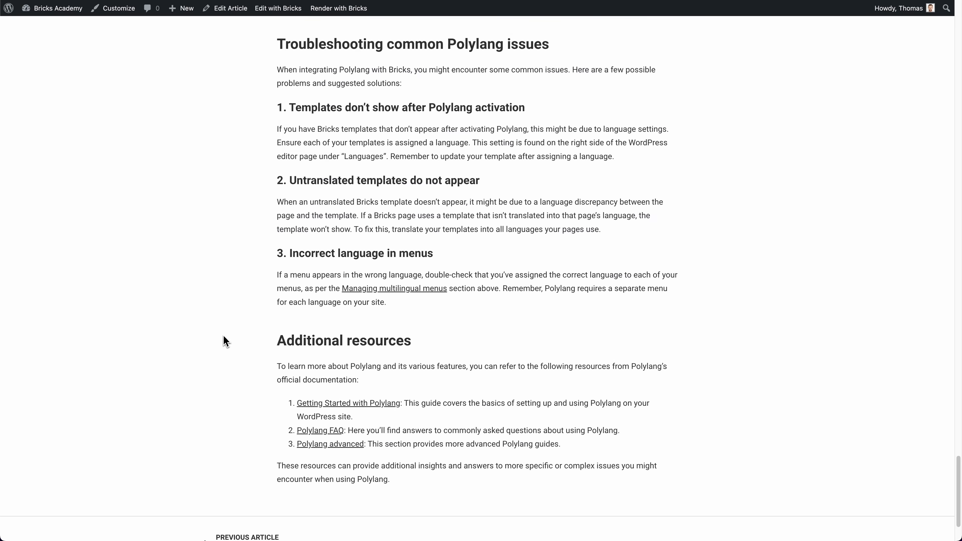
scroll(246, 282, up, 20)
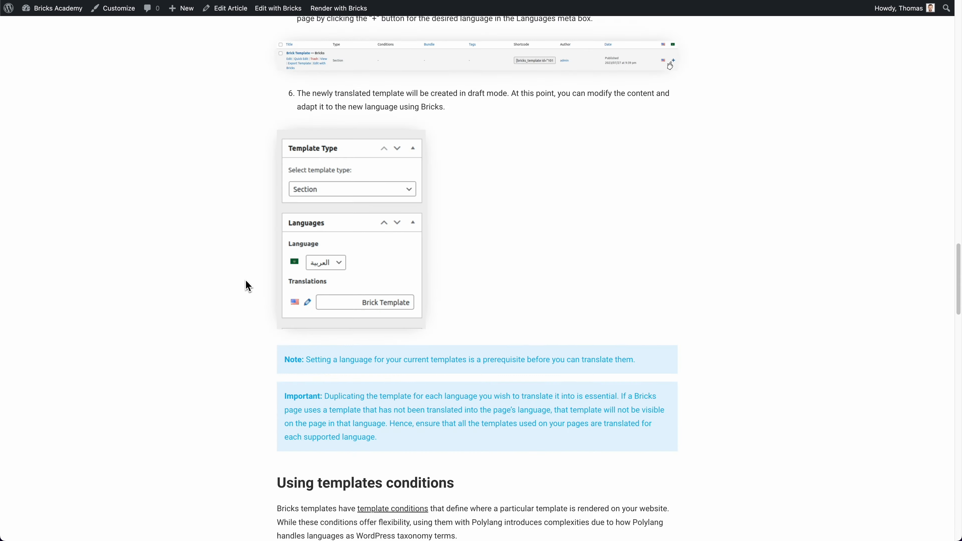
scroll(237, 280, up, 10)
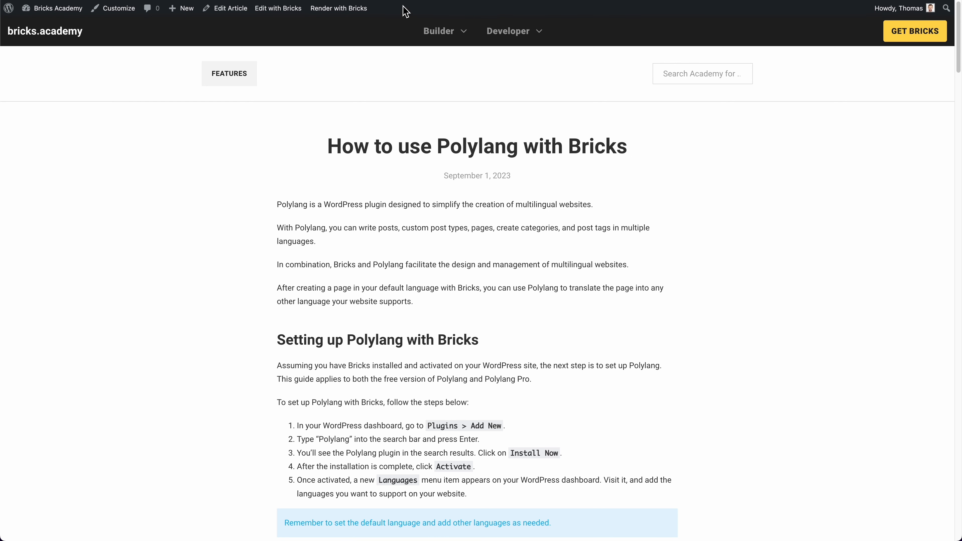
key(super+w)
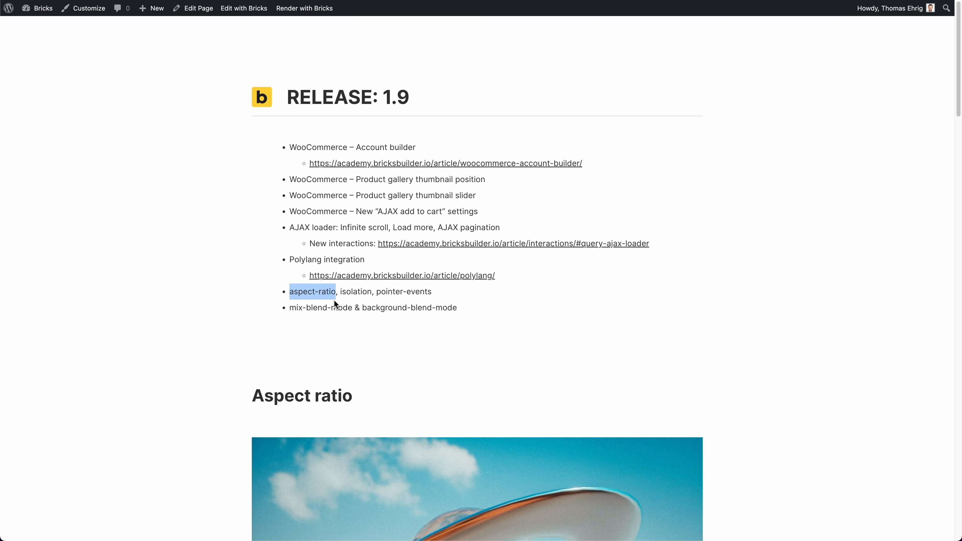
- Review the release list entries for aspect-ratio, isolation, pointer-events, mix-blend-mode and background-blend-mode
click(257, 297)
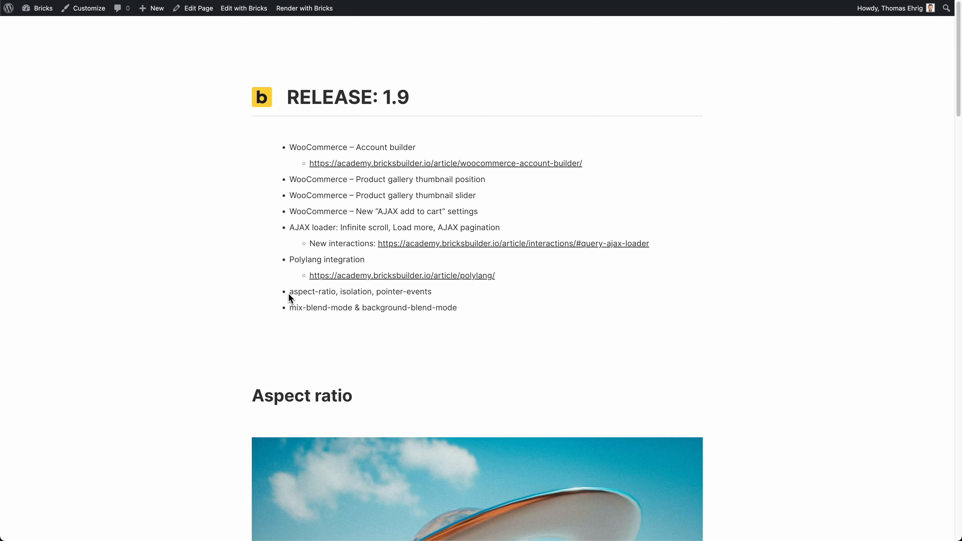
drag(289, 294, 457, 305)
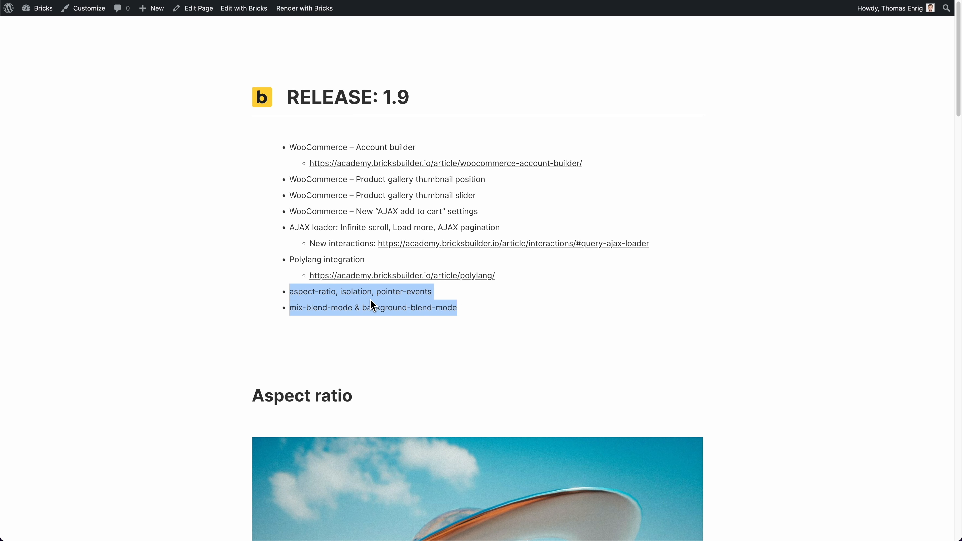
click(228, 270)
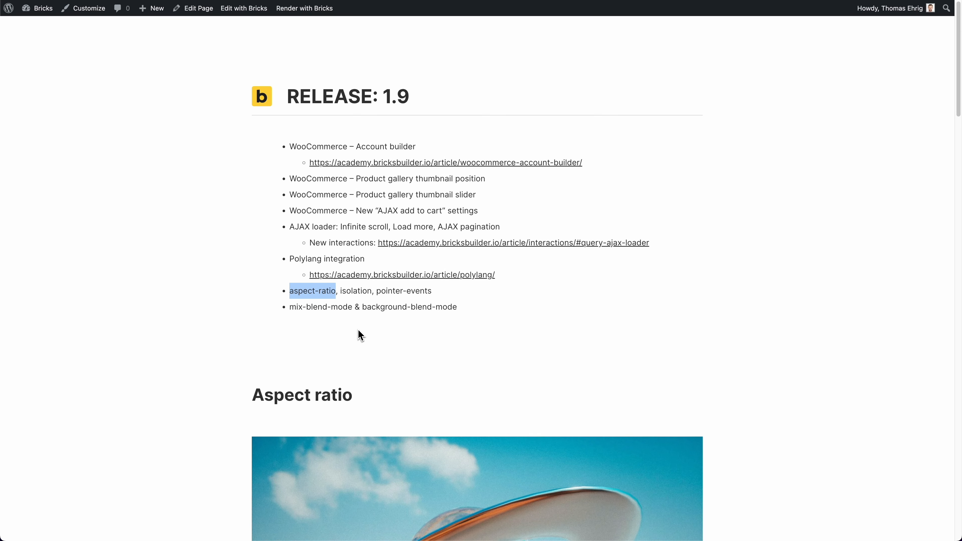
scroll(358, 334, down, 3)
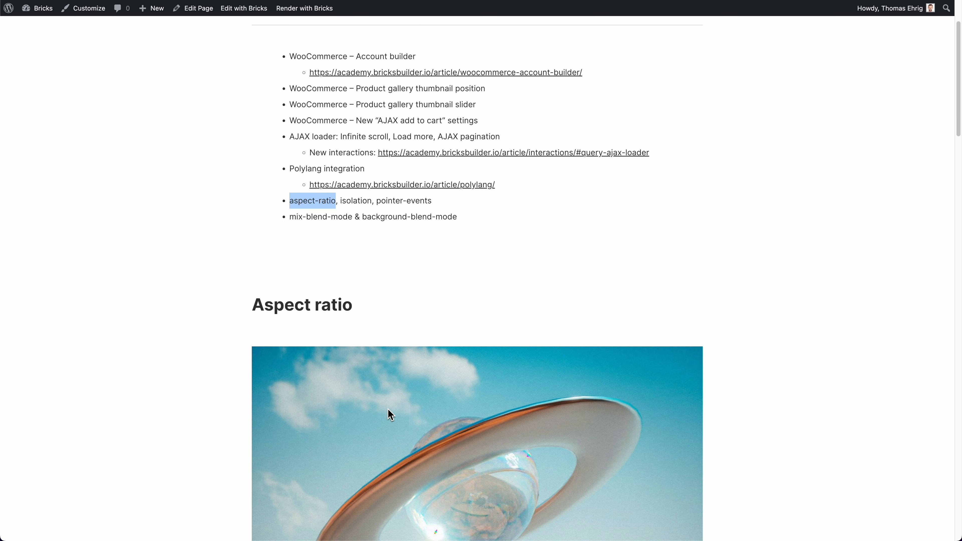
click(433, 206)
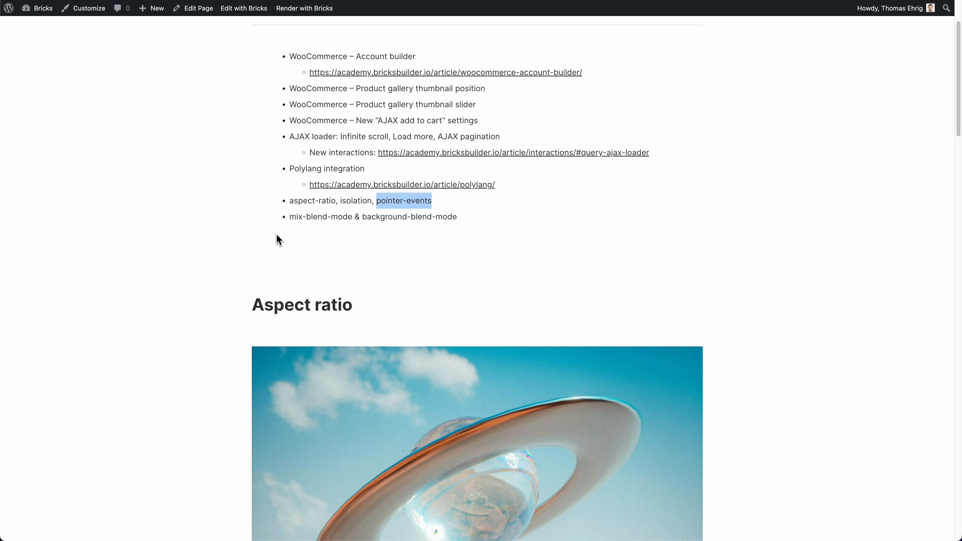
drag(290, 223, 453, 228)
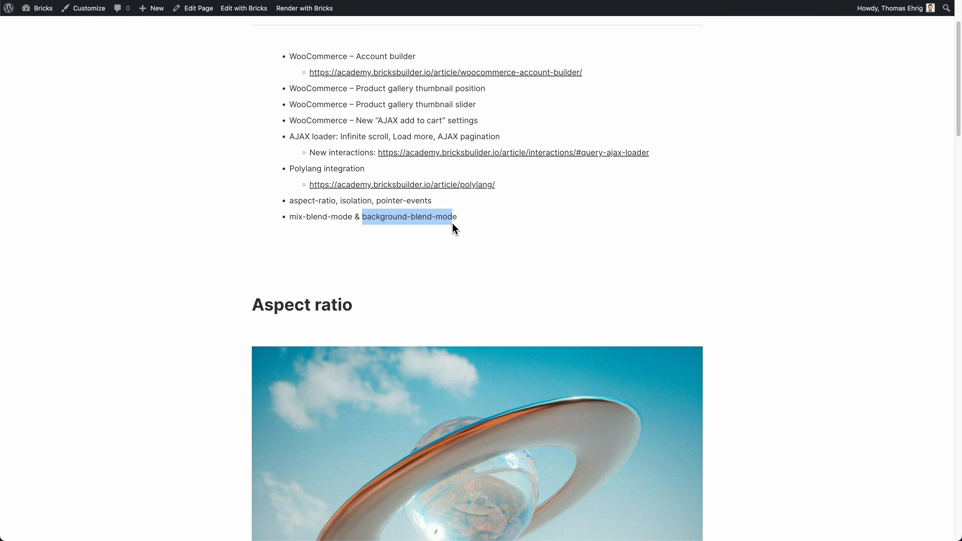
click(313, 231)
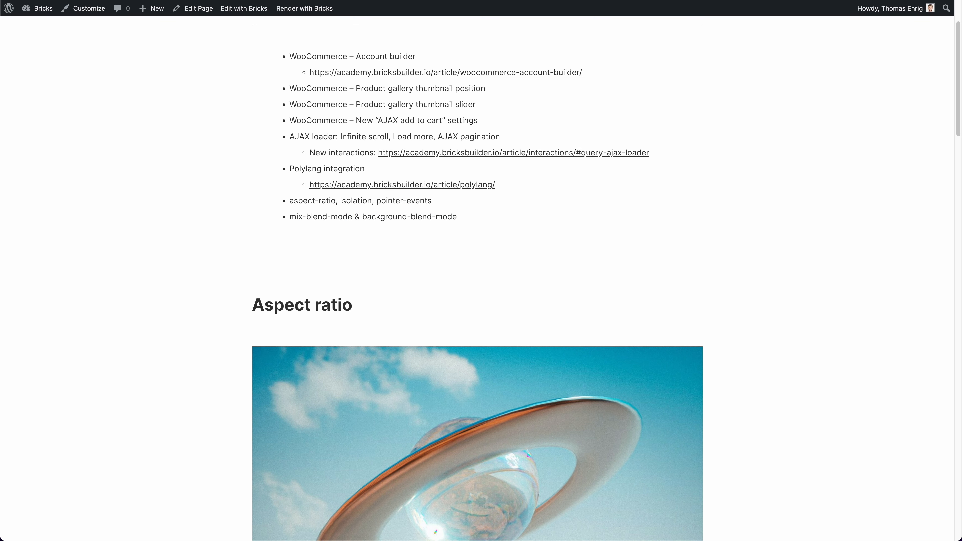
- Switch to the Bricks builder, collapse the AJAX loader section, expand the Aspect ratio section and select its image
click(296, 1)
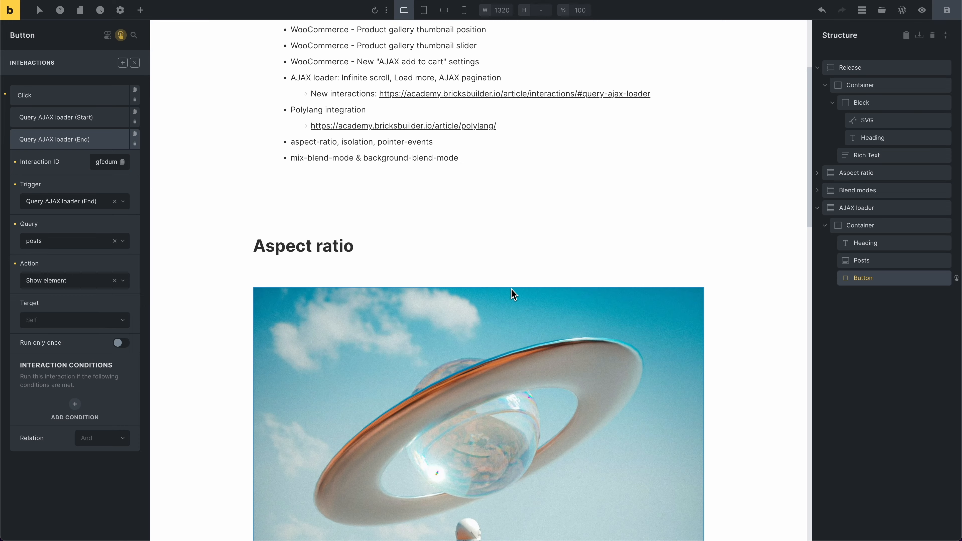
click(818, 211)
click(821, 172)
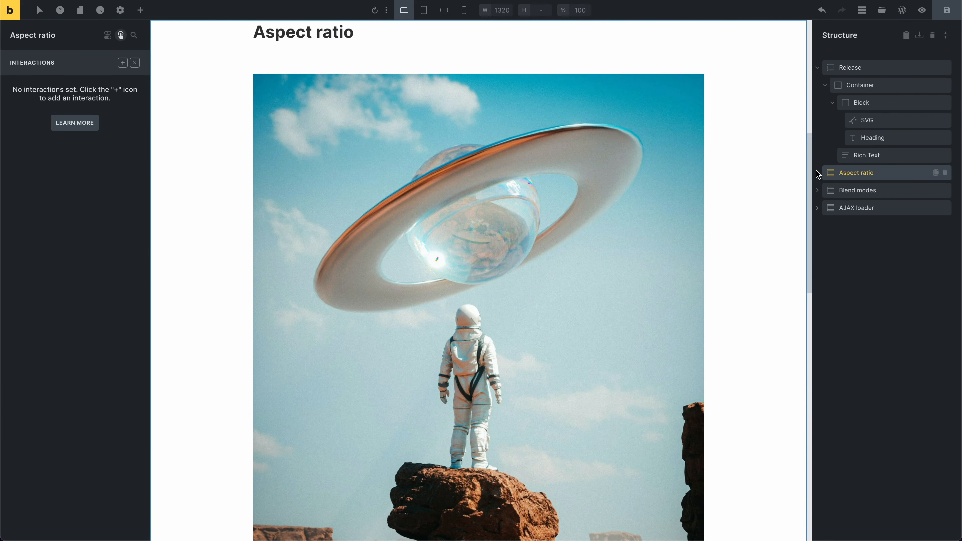
click(816, 172)
scroll(541, 241, up, 5)
click(439, 347)
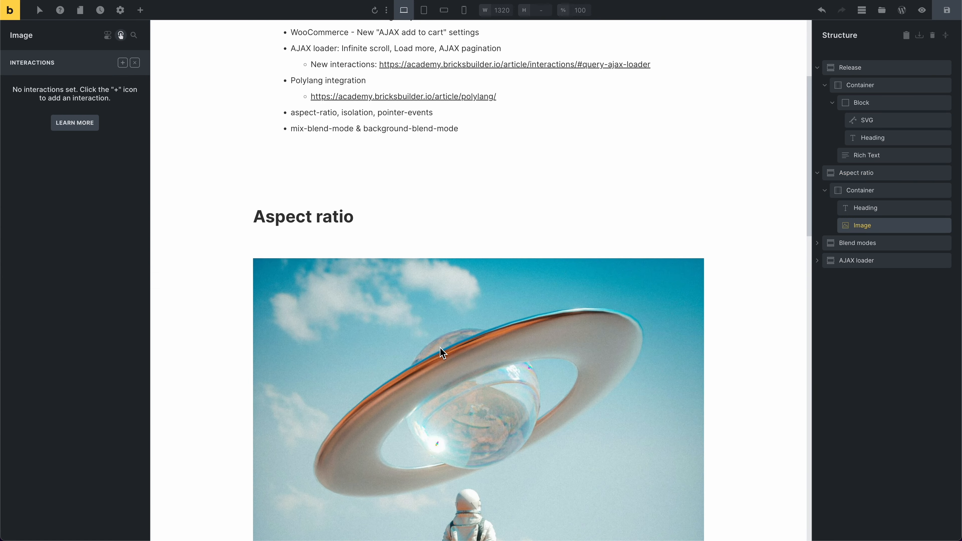
- Leave the image's interactions, look over its style settings and bring up its content settings
click(121, 35)
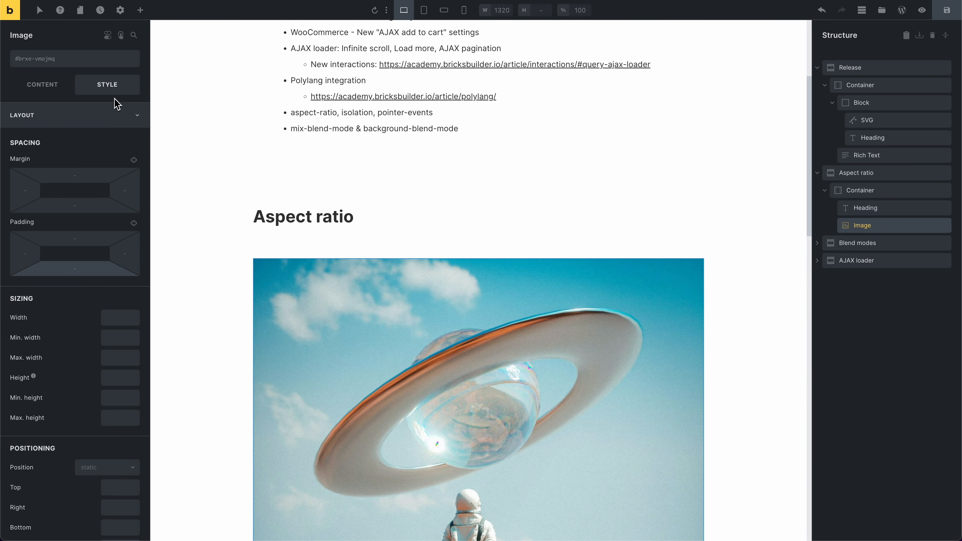
click(65, 85)
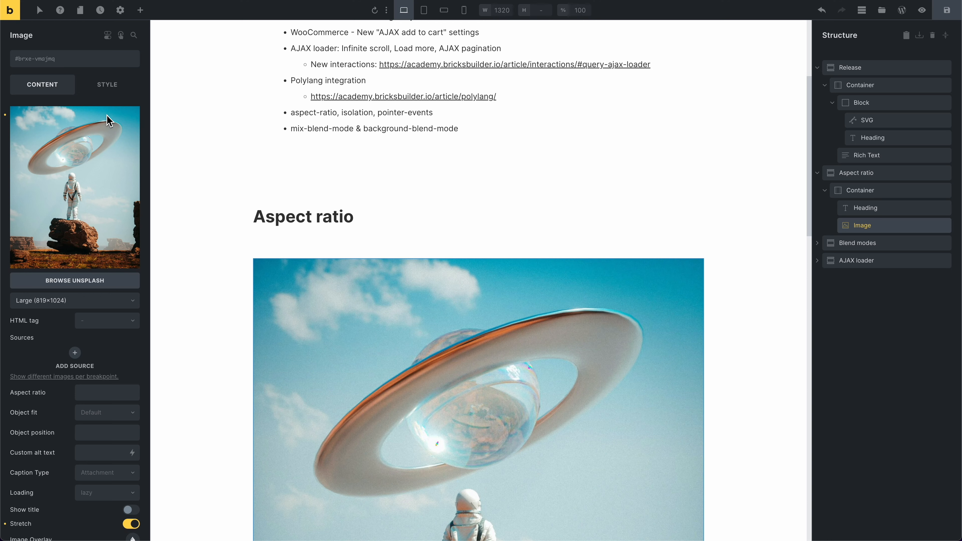
click(105, 93)
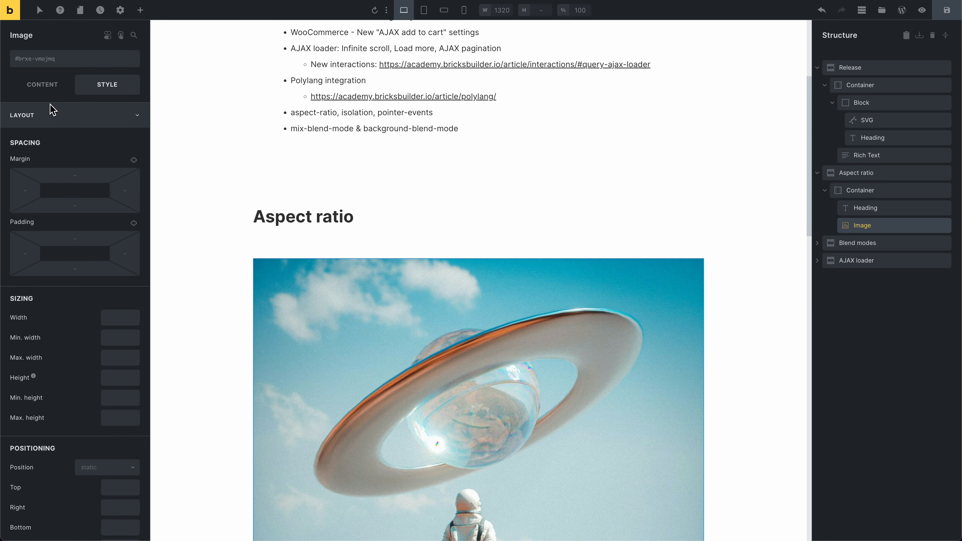
click(51, 91)
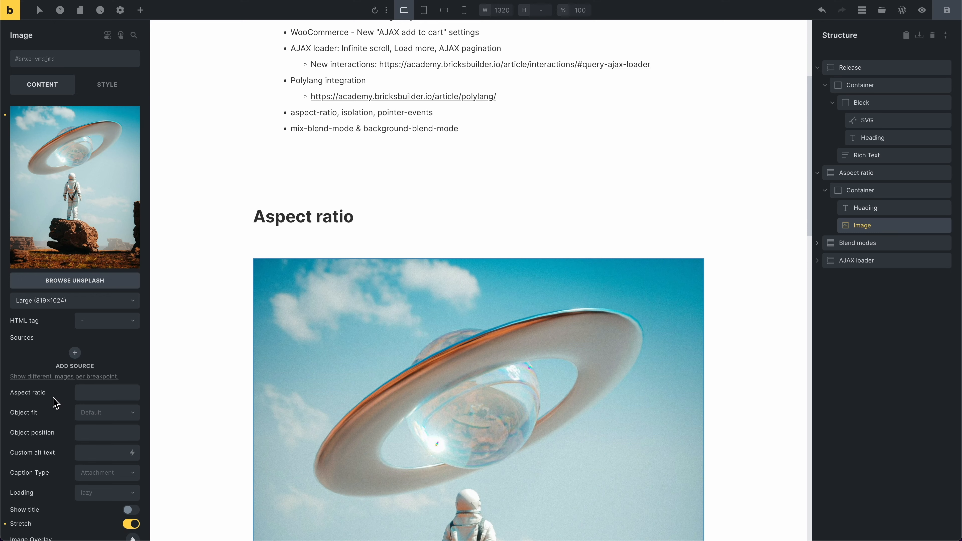
- Try aspect ratios of 2 and 0.5 on the image in the Aspect ratio section
click(83, 395)
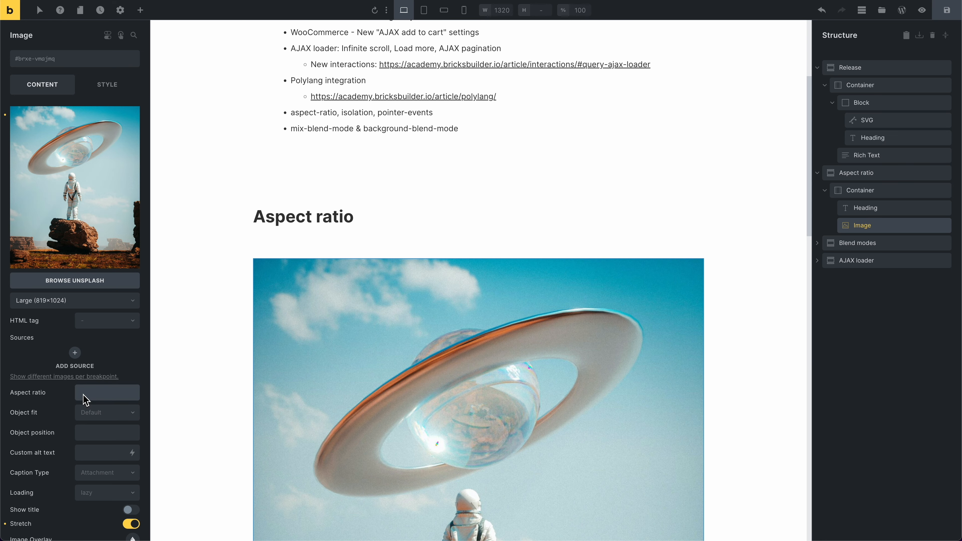
text(2)
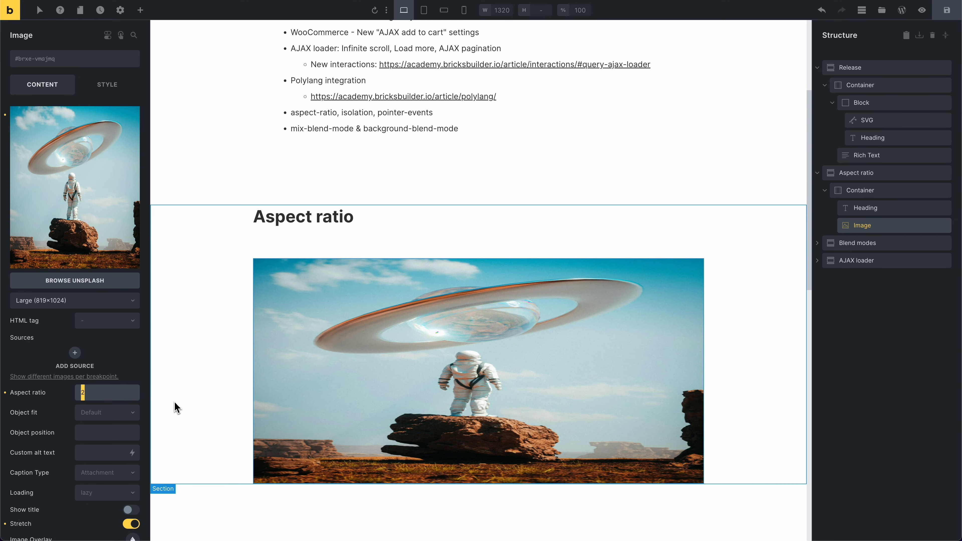
text(.5)
key(Home)
text(0)
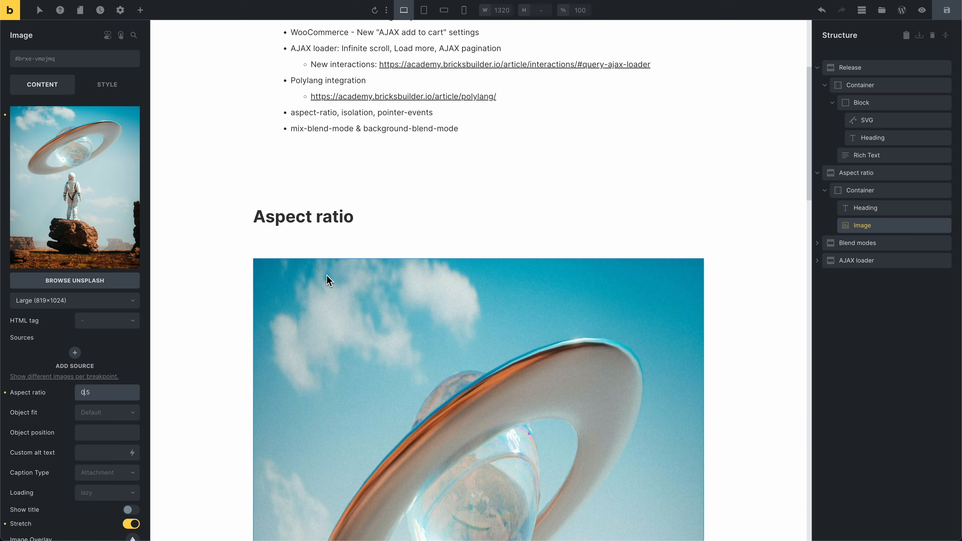
- Try the aspect ratio values 16 and 16:9 on the image
key(ctrl+a)
text(16)
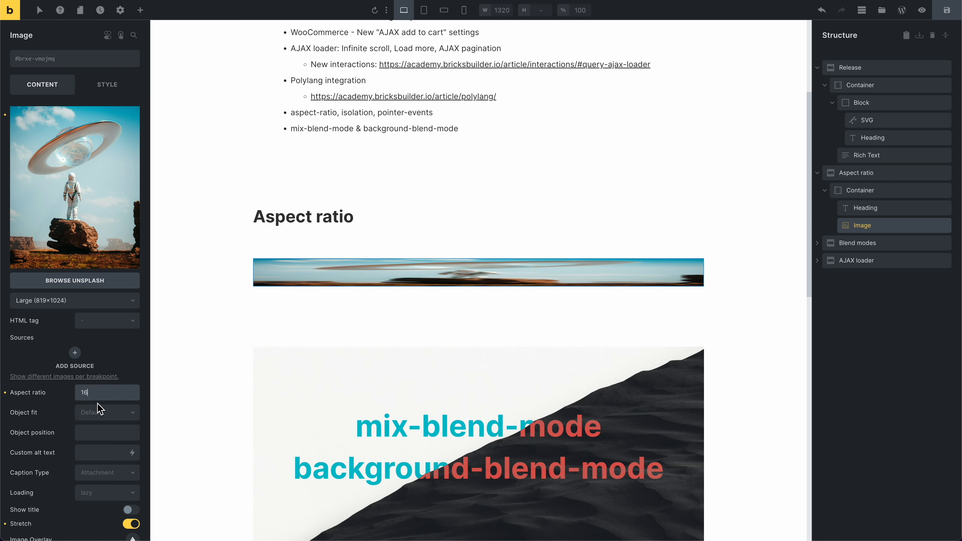
text(:9)
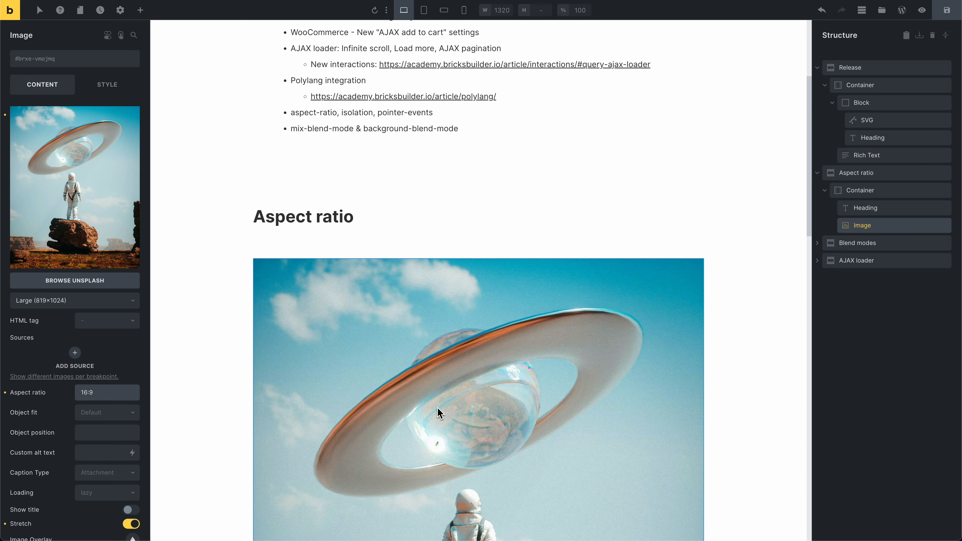
text(242)
scroll(301, 387, down, 3)
key(BackSpace)
key(BackSpace)
key(BackSpace)
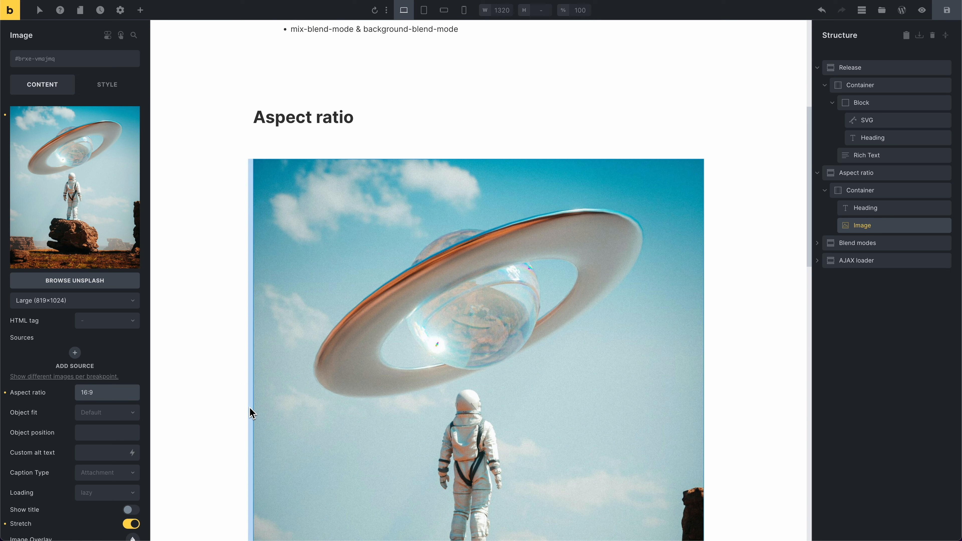
- Rewrite the image's aspect ratio as 16/9 and replace it with 4/3
key(shift+Left)
text(/)
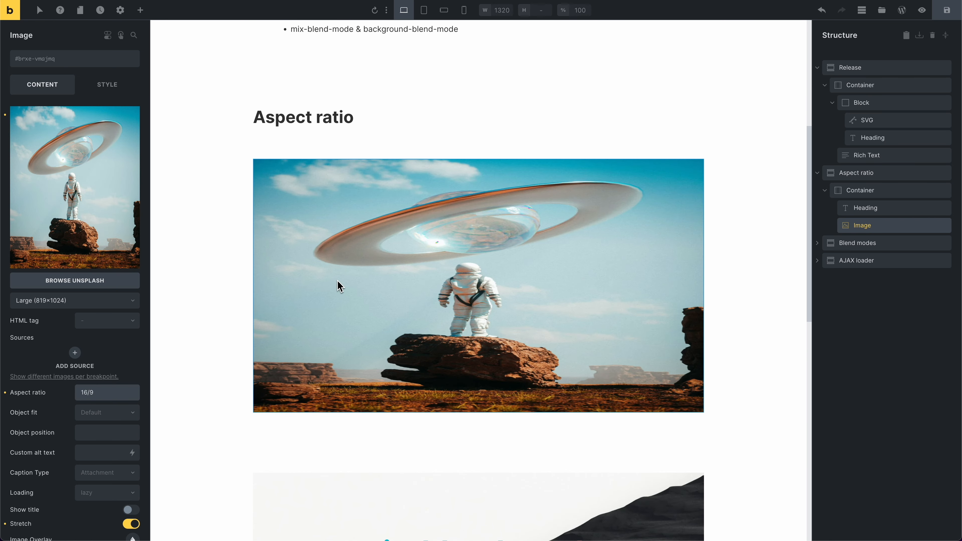
key(super+a)
text(4/3)
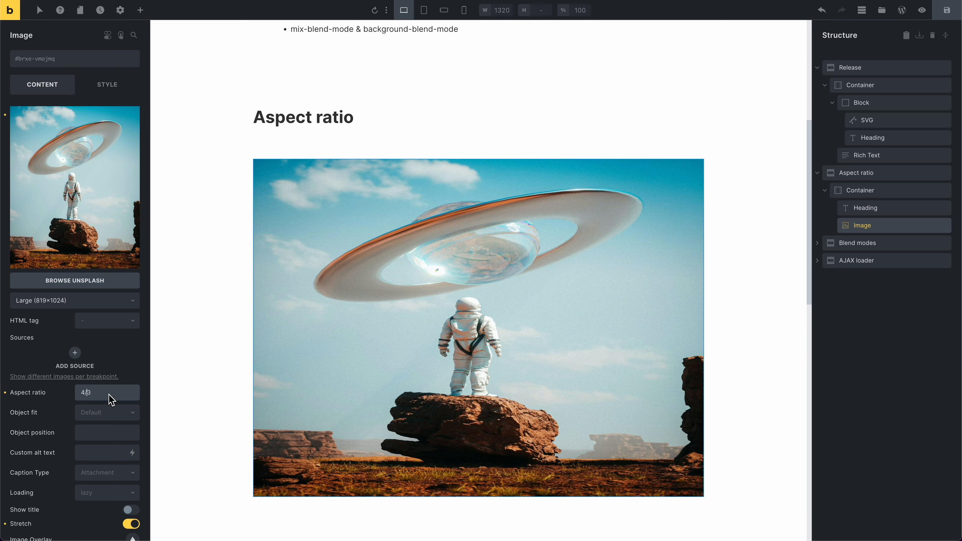
- Set the image's aspect ratio to 16/9 and its object fit to Cover
key(shift+Left)
key(ctrl+a)
text(16)
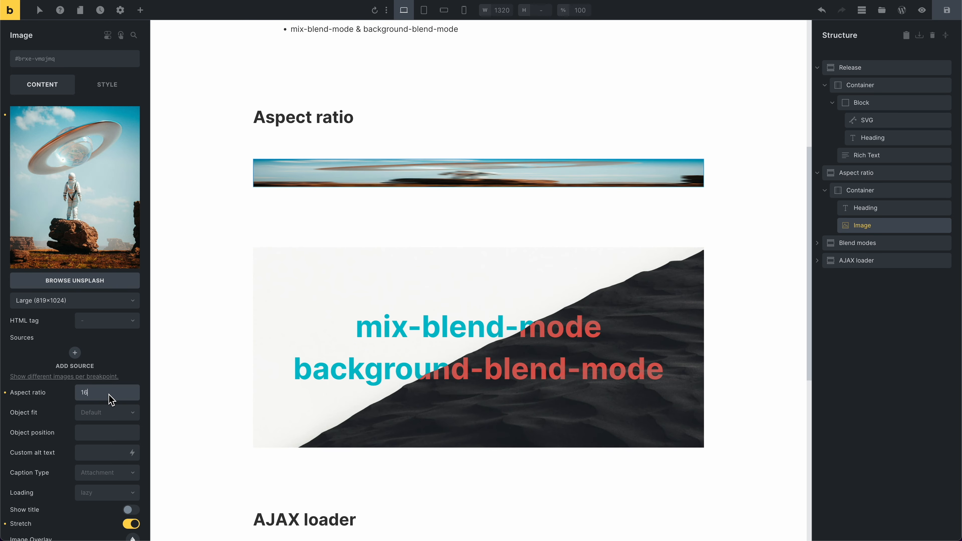
text(/9)
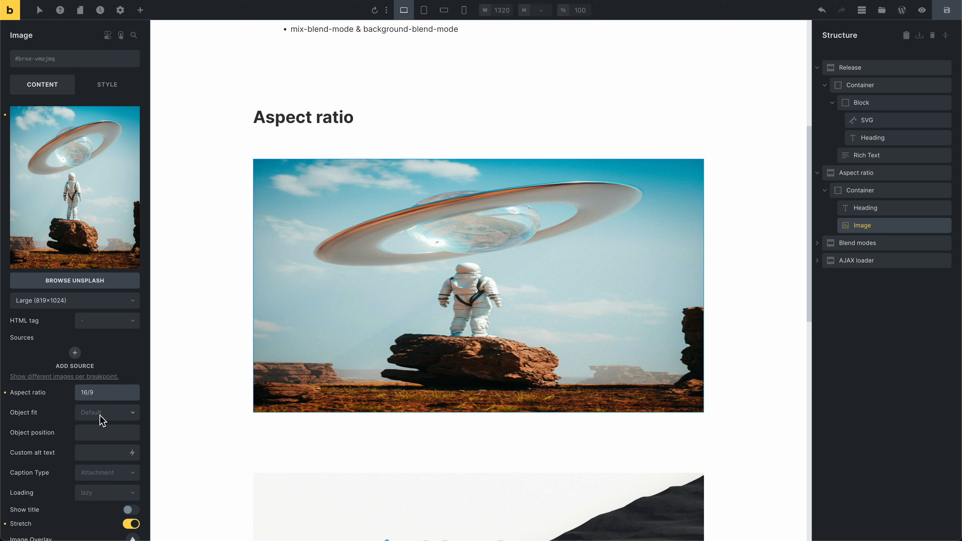
click(86, 417)
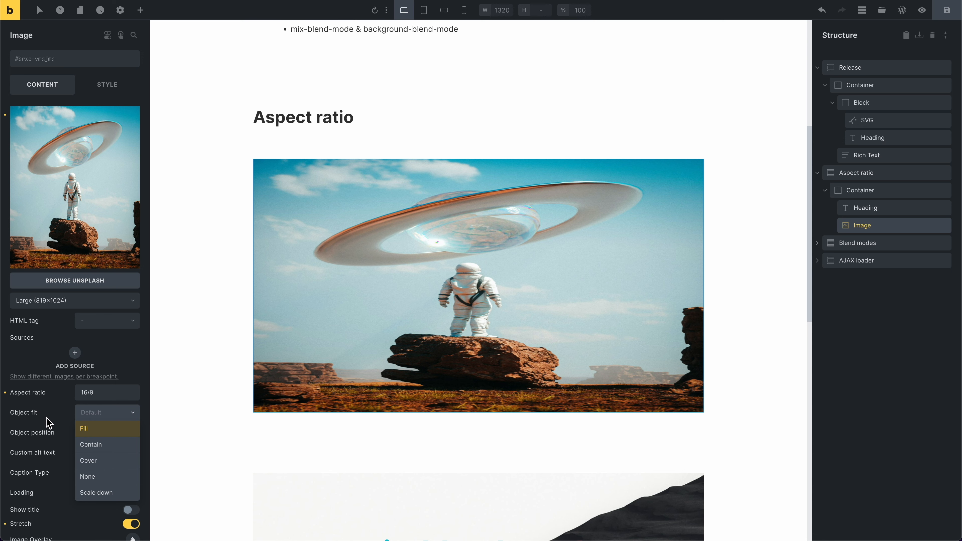
click(105, 469)
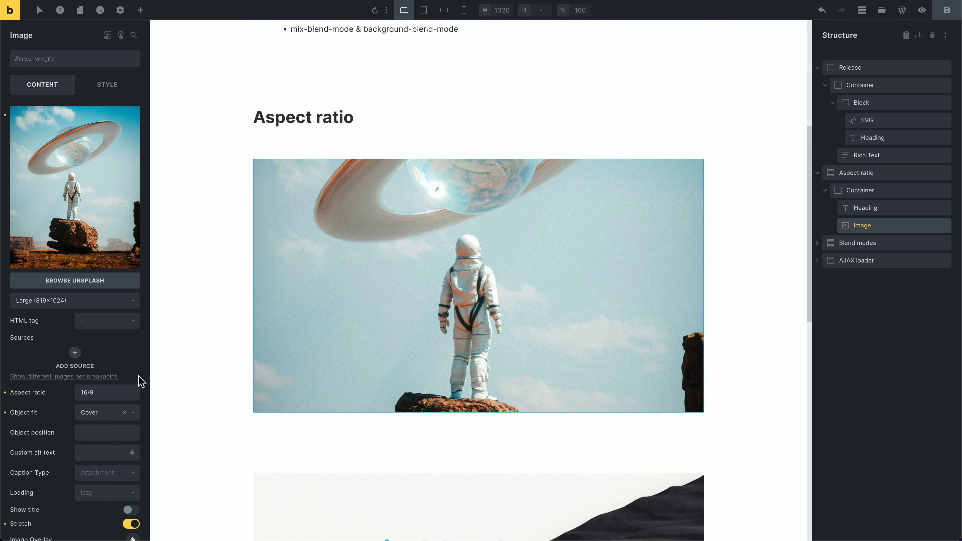
- Try the object positions top and bottom on the image, and clear the object position
click(106, 437)
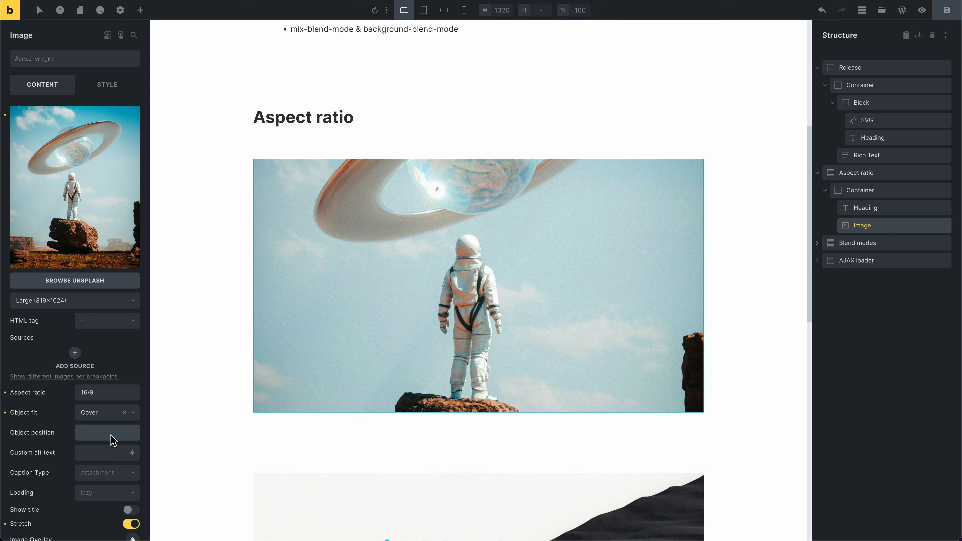
text(top)
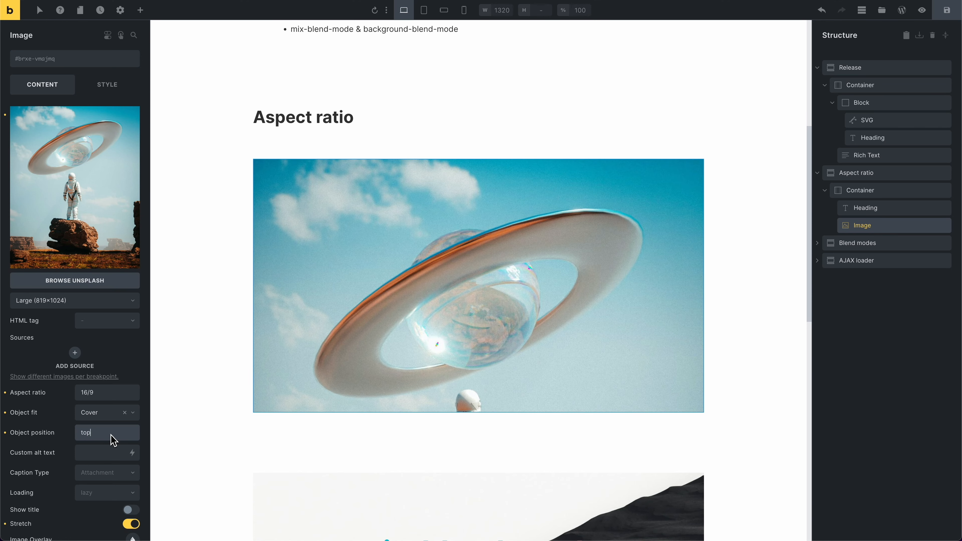
double_click(113, 440)
text(bo)
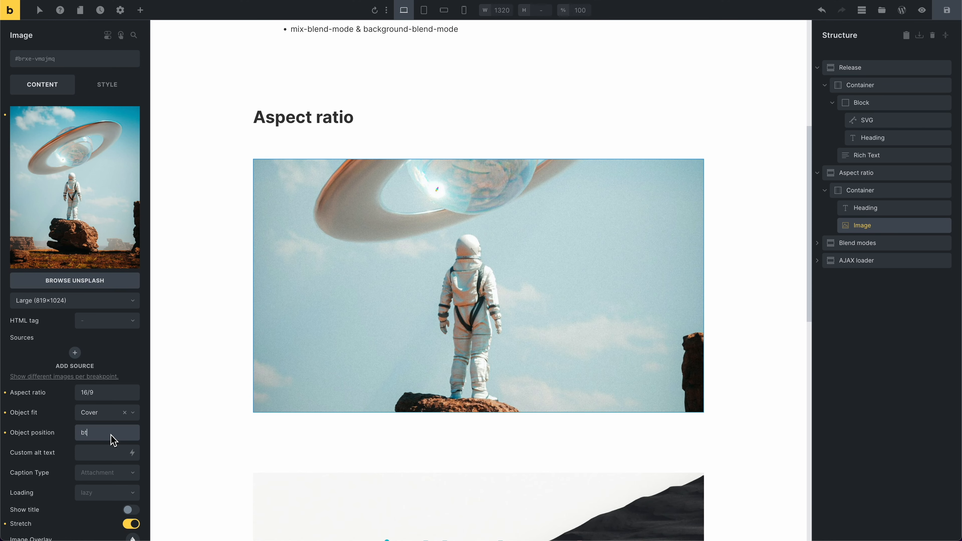
text(ttom)
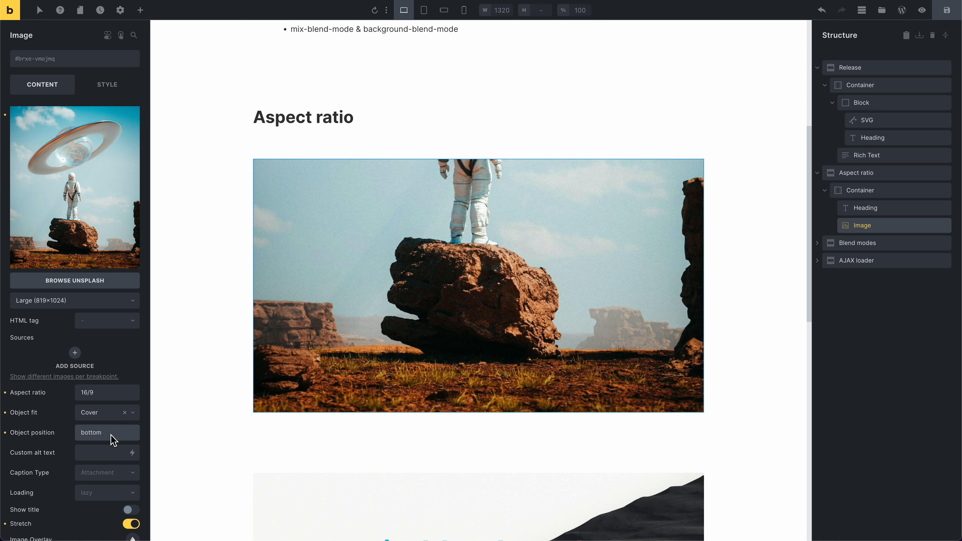
double_click(114, 439)
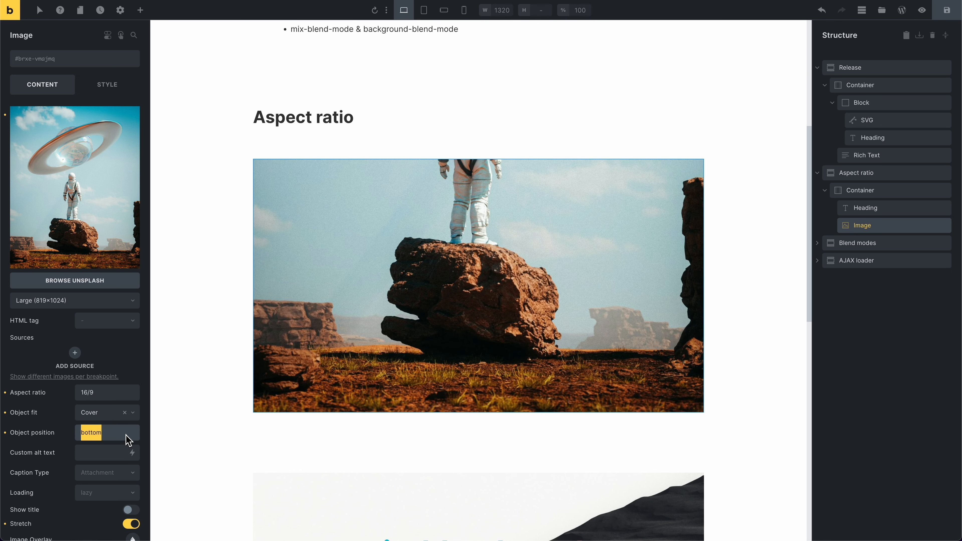
key(BackSpace)
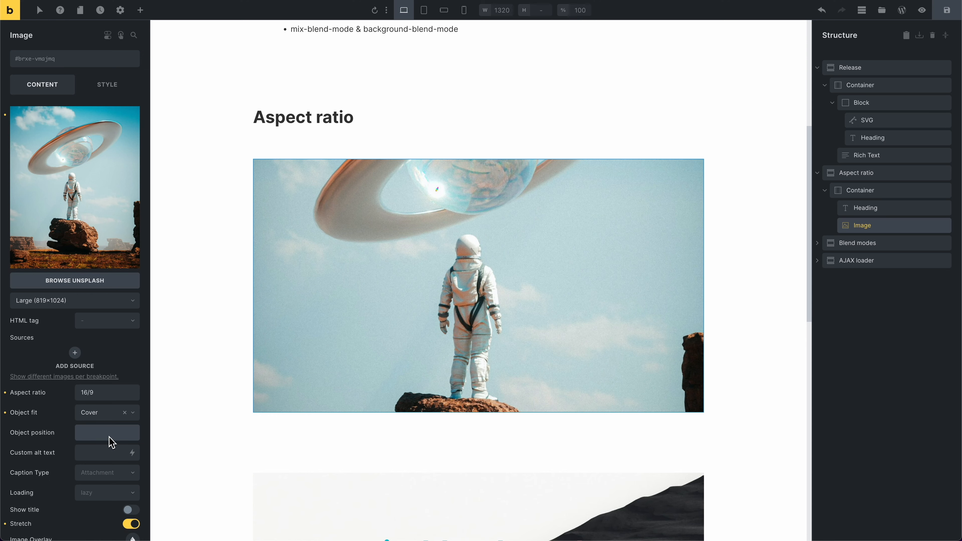
click(61, 441)
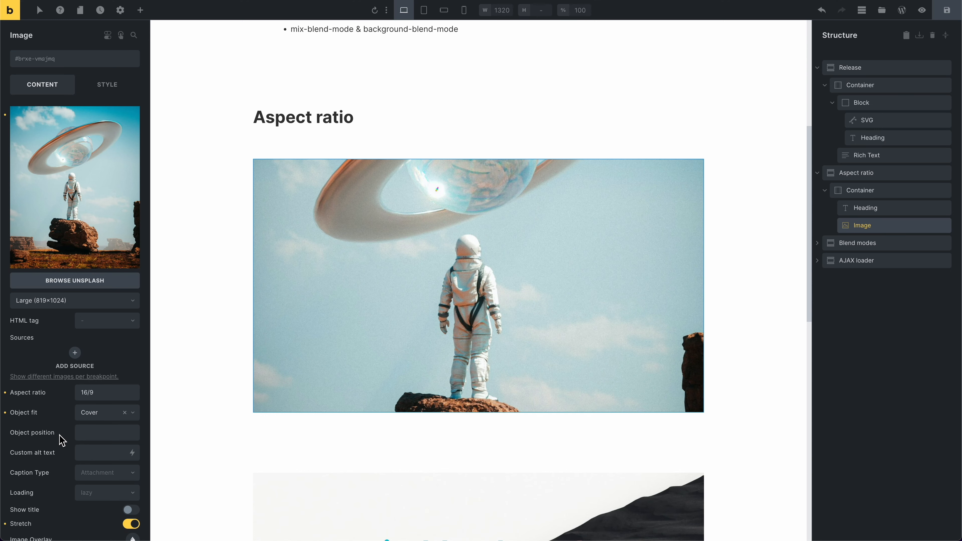
- Give the container in the Aspect ratio section a light grey background colour, #e0e0e0
click(849, 191)
scroll(283, 337, up, 3)
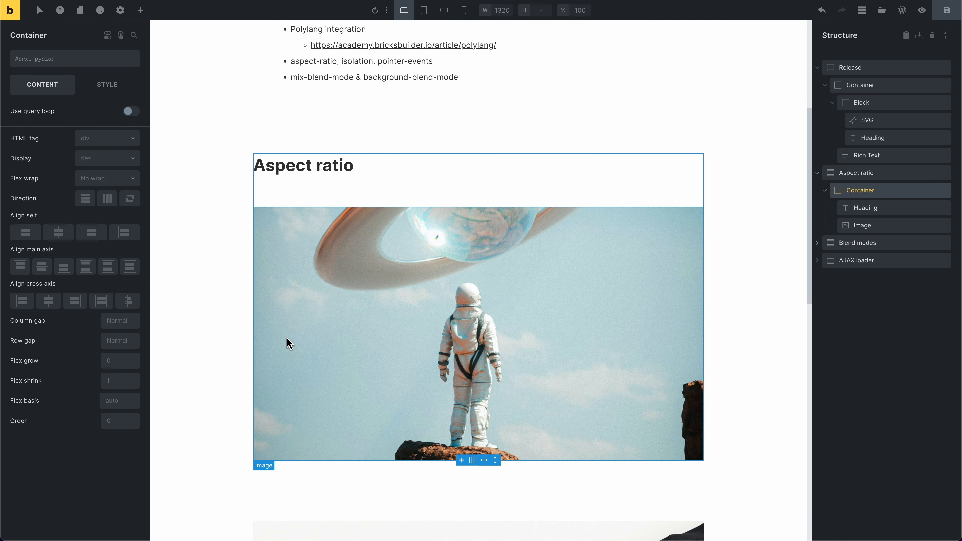
click(110, 85)
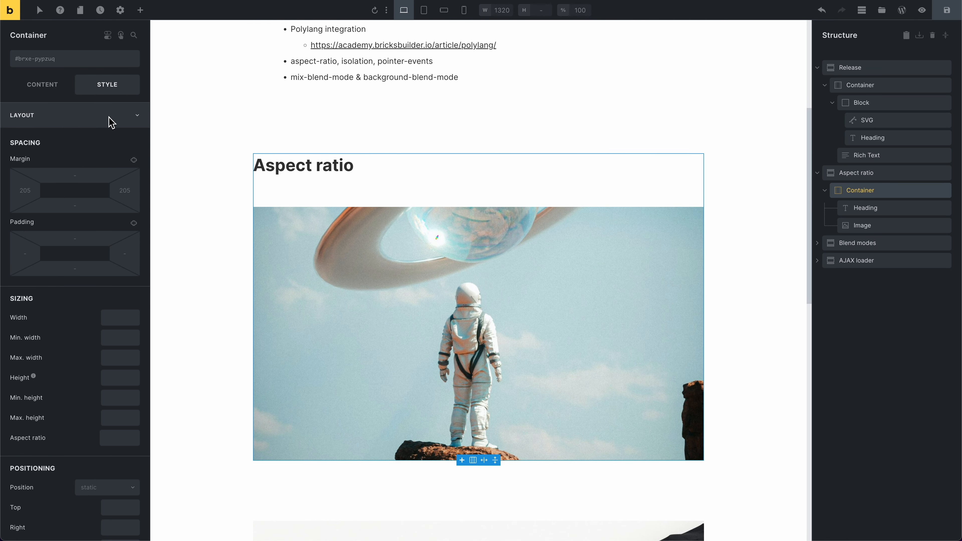
click(102, 127)
click(91, 170)
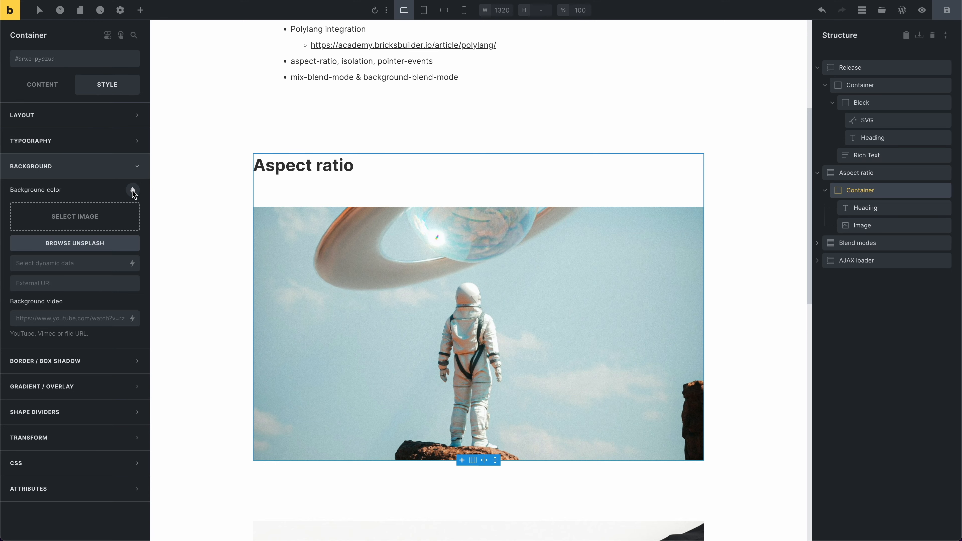
click(132, 190)
click(39, 213)
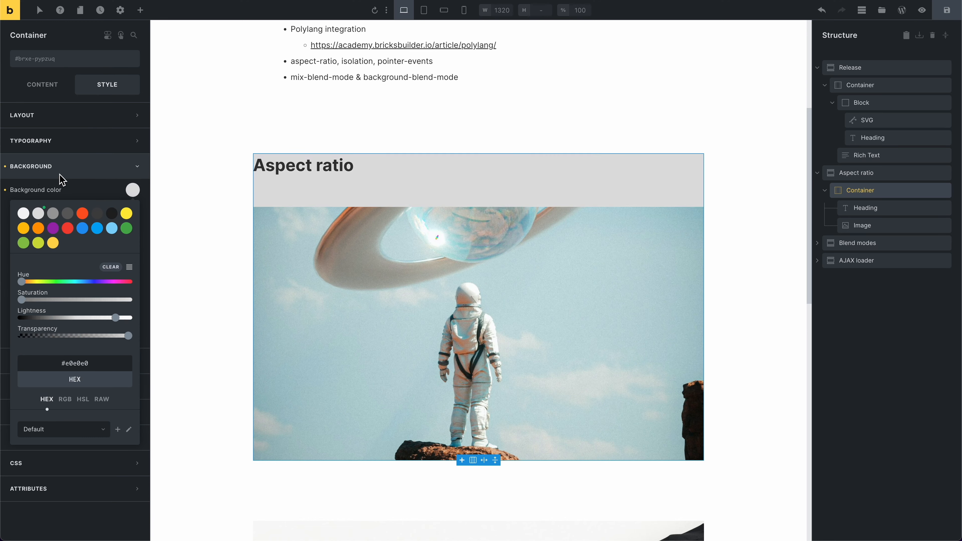
click(108, 171)
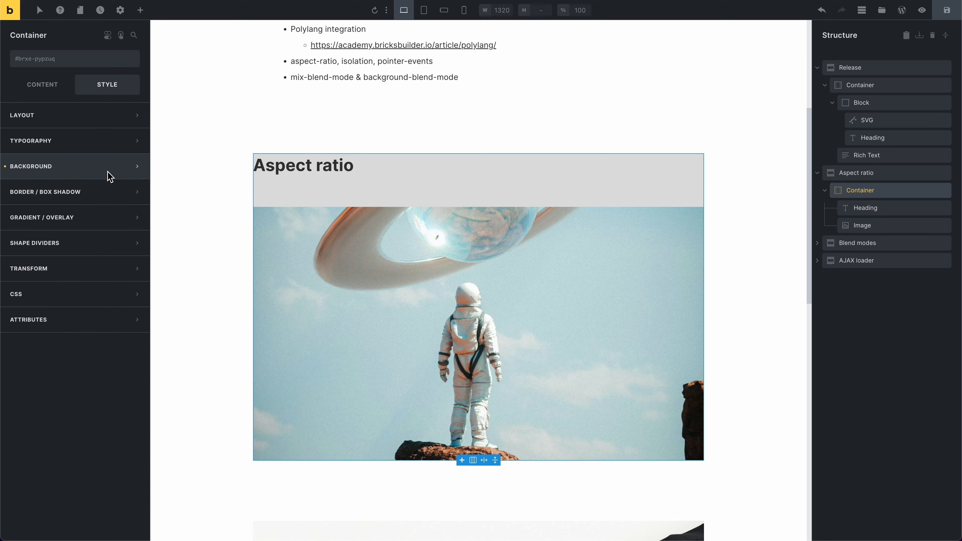
- Look through the container's layout settings, try an aspect ratio of 1 on it and clear the value
click(100, 127)
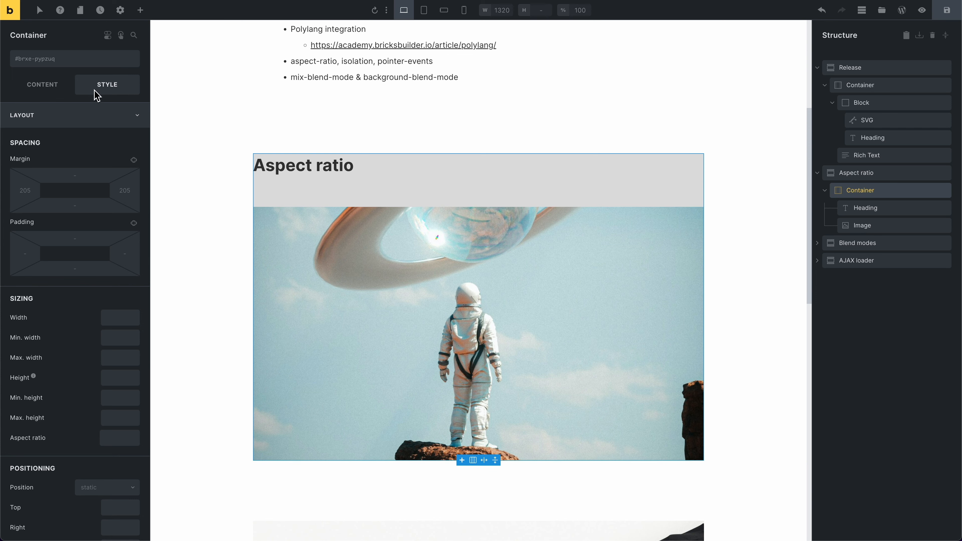
scroll(99, 182, down, 6)
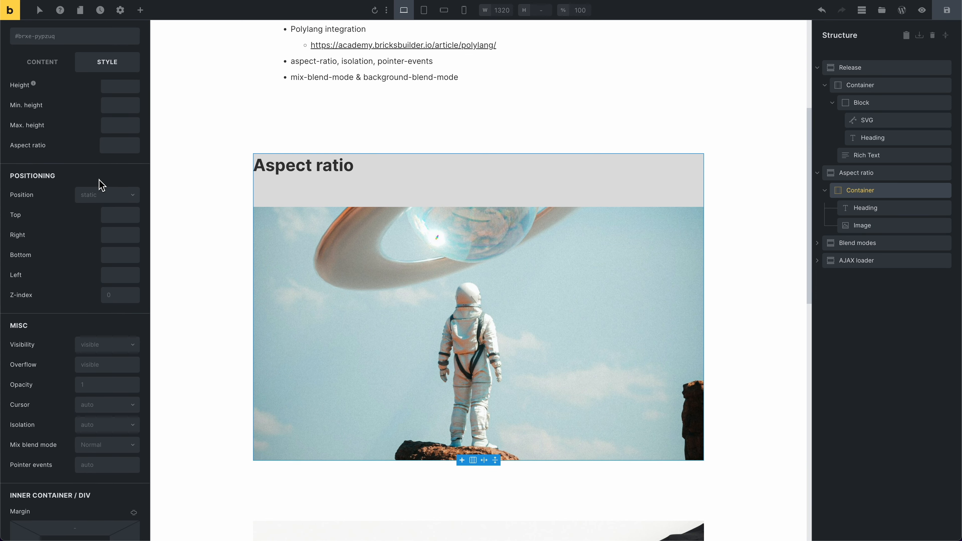
scroll(101, 185, down, 1)
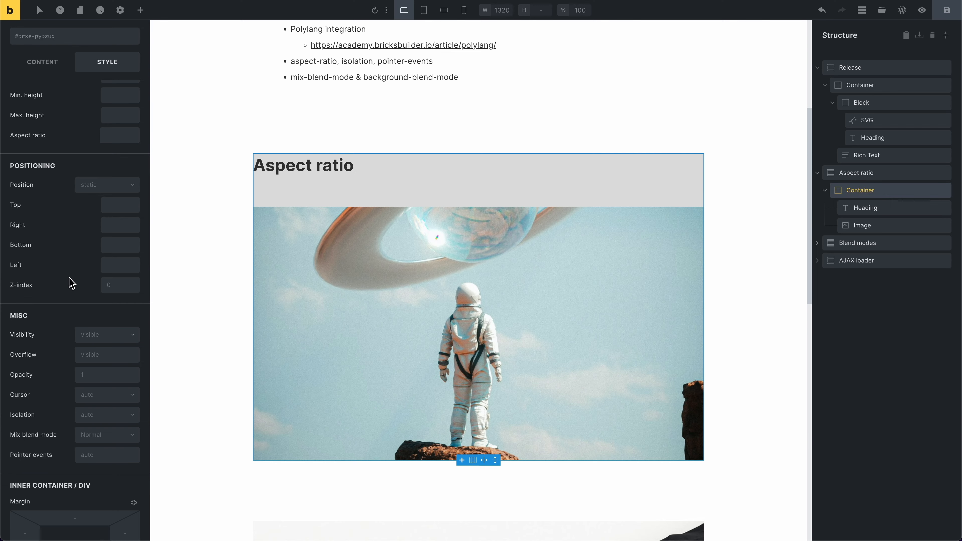
scroll(77, 292, down, 5)
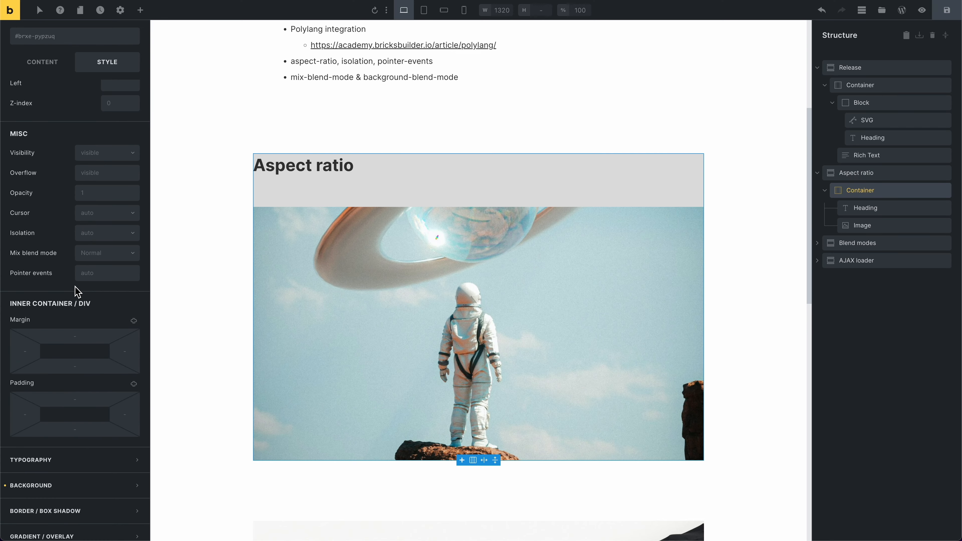
scroll(75, 286, up, 4)
scroll(78, 291, up, 5)
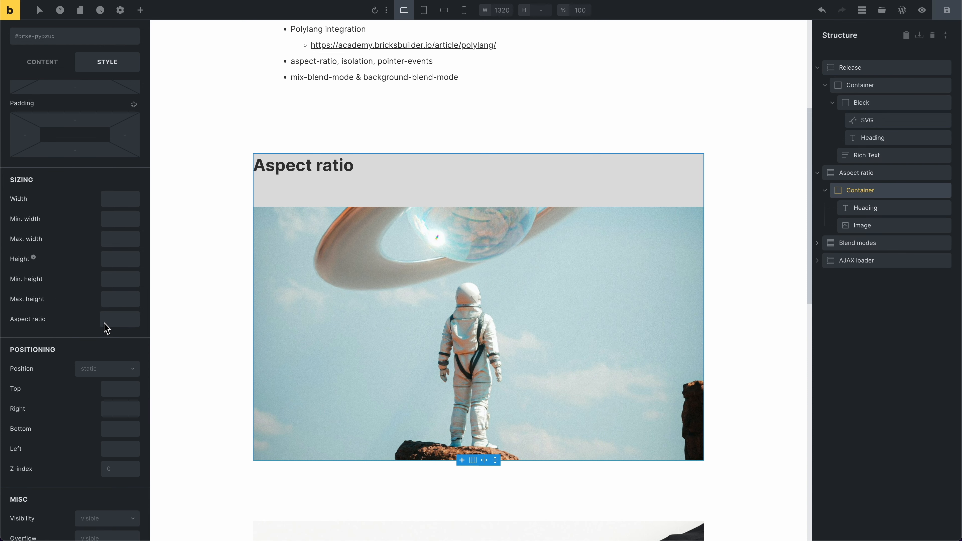
click(120, 325)
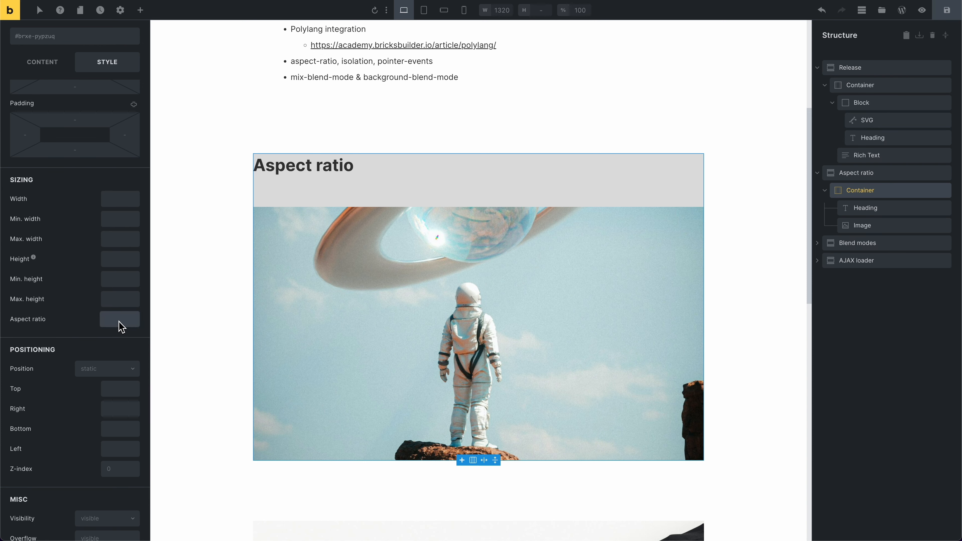
text(1)
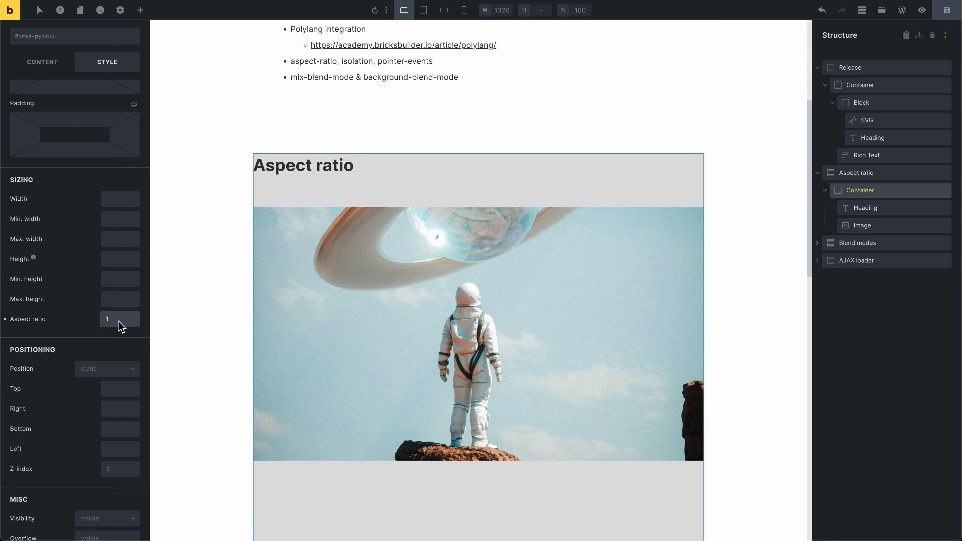
scroll(224, 318, down, 2)
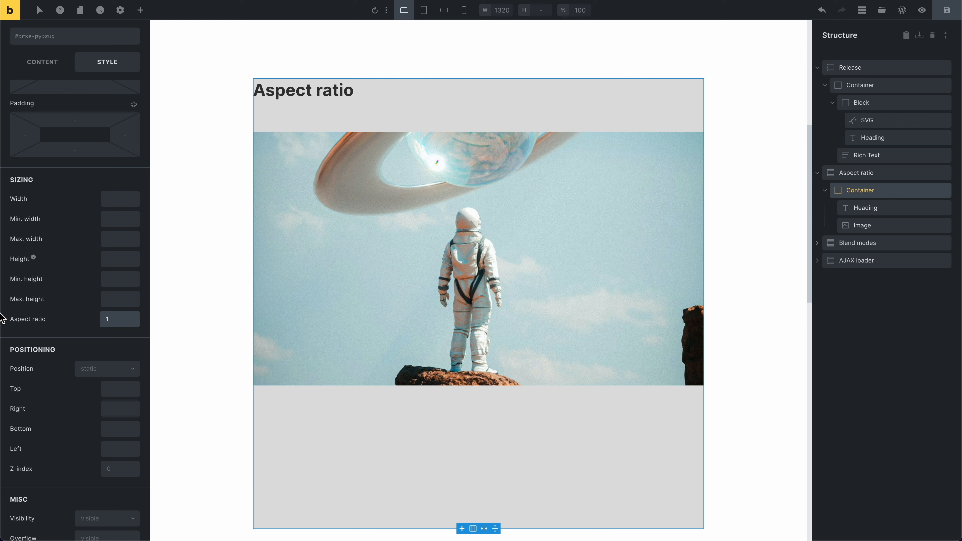
key(BackSpace)
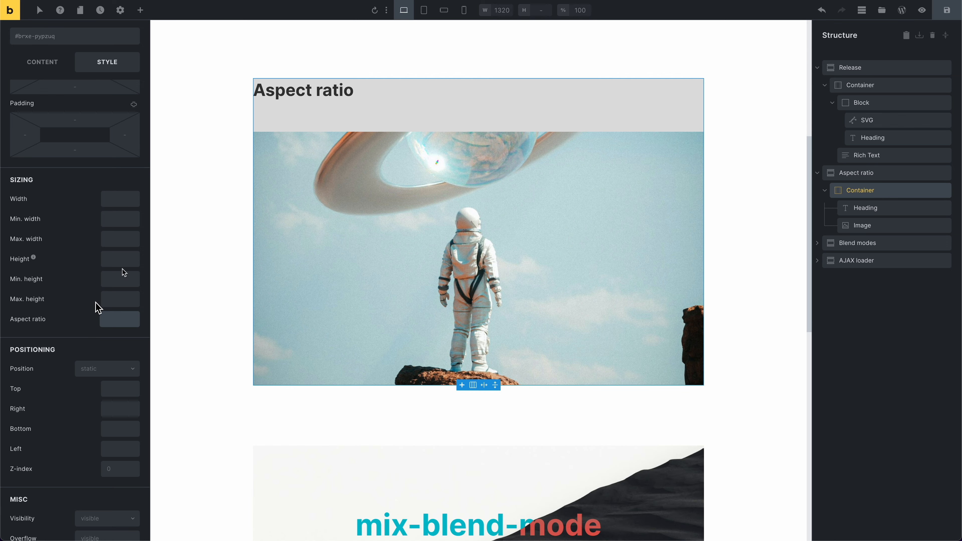
- Review the mix-blend-mode and background-blend-mode entry in the published page's feature list, and return to the builder
click(87, 172)
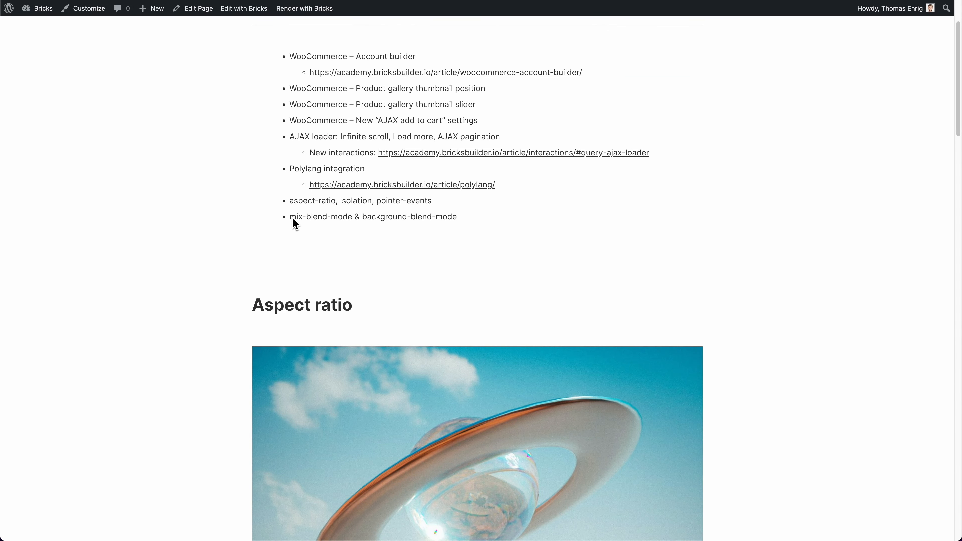
drag(293, 219, 458, 219)
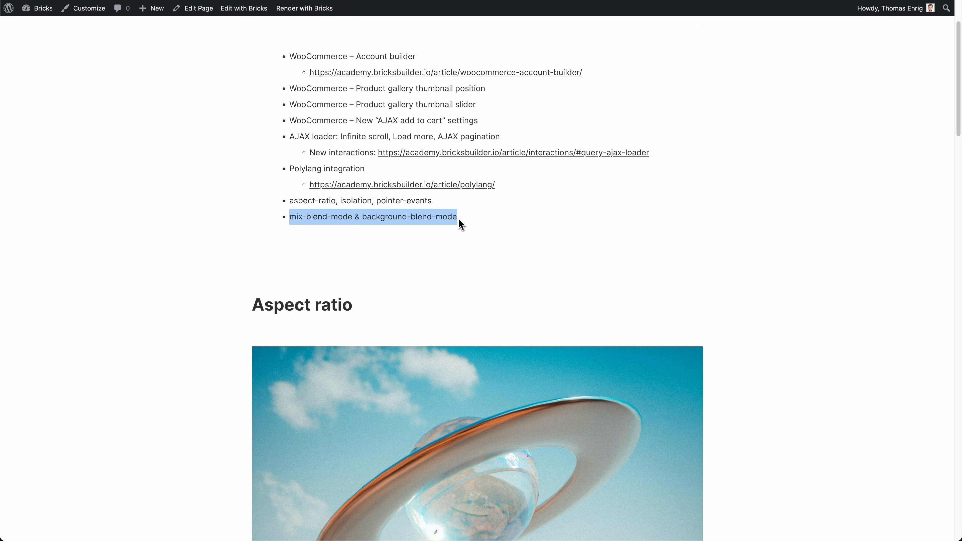
click(362, 226)
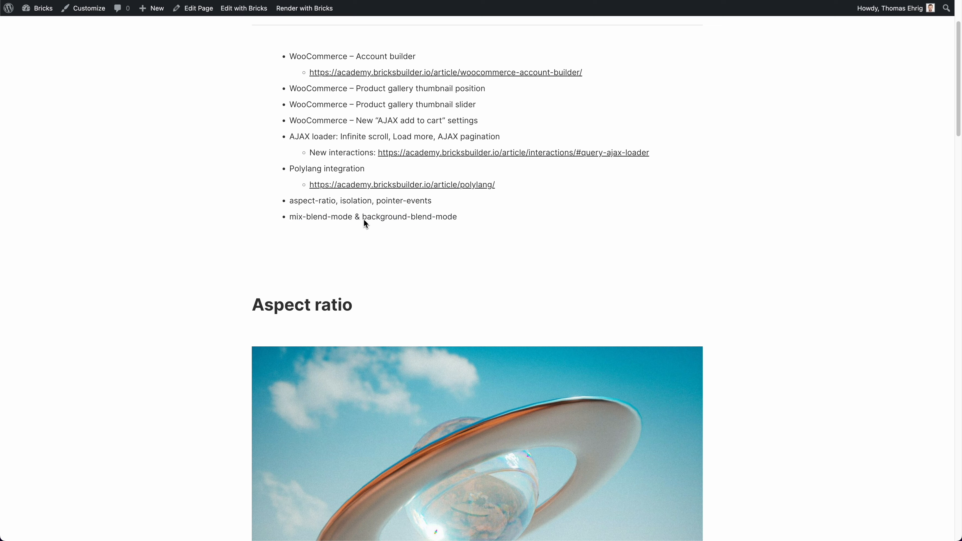
drag(364, 220, 453, 222)
click(352, 220)
drag(352, 221, 291, 219)
click(252, 193)
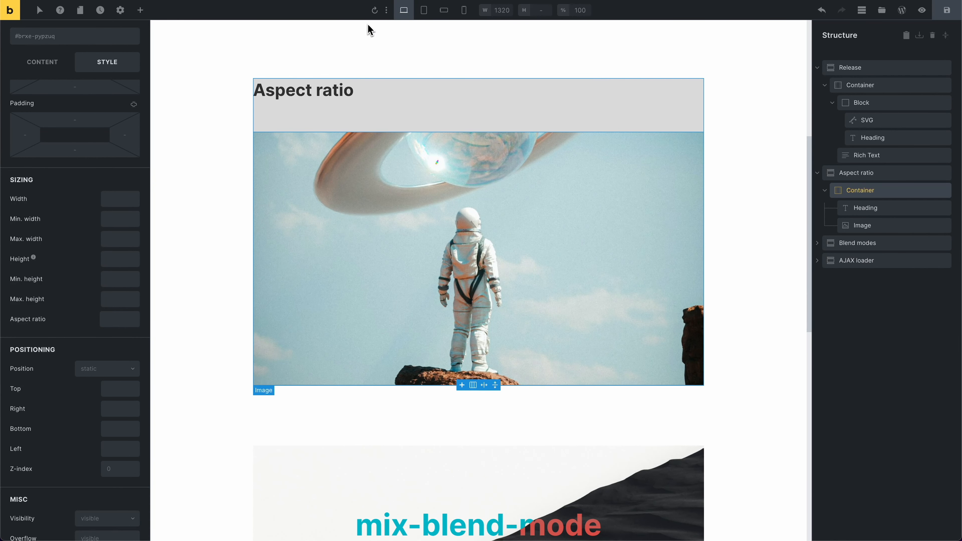
- Delete the Aspect ratio and AJAX loader sections from the page structure
mouse_move(921, 182)
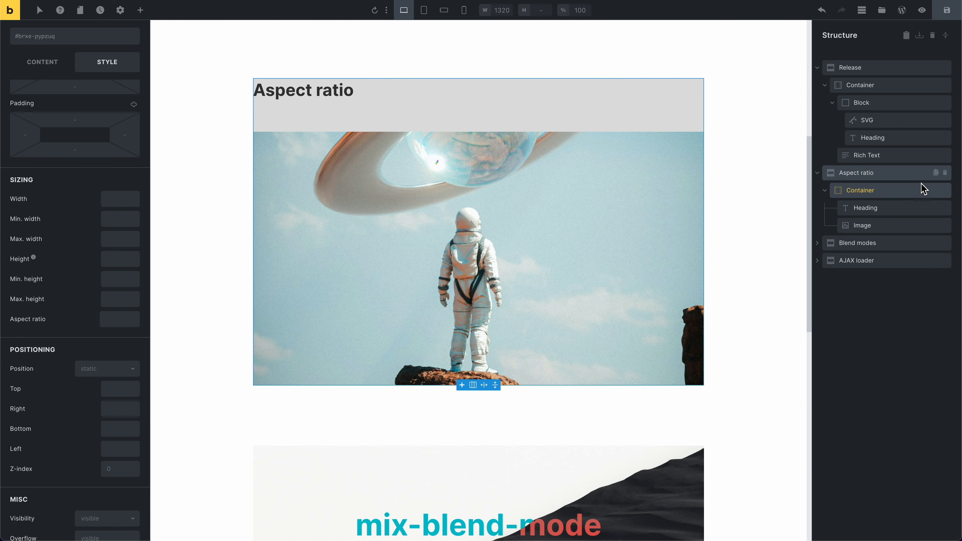
click(945, 173)
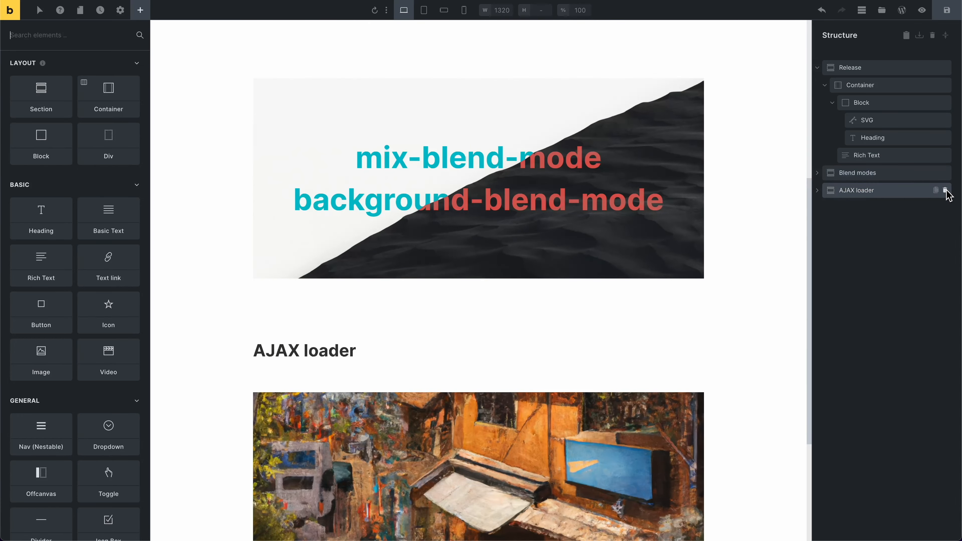
click(945, 190)
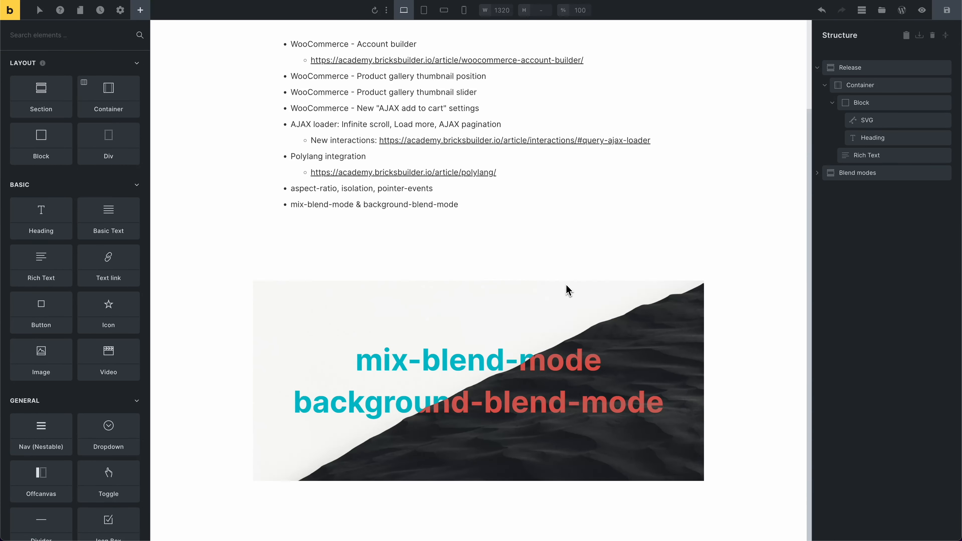
- Expand the Blend modes section and examine the style settings of its container and heading, ending on the container
click(827, 175)
click(859, 190)
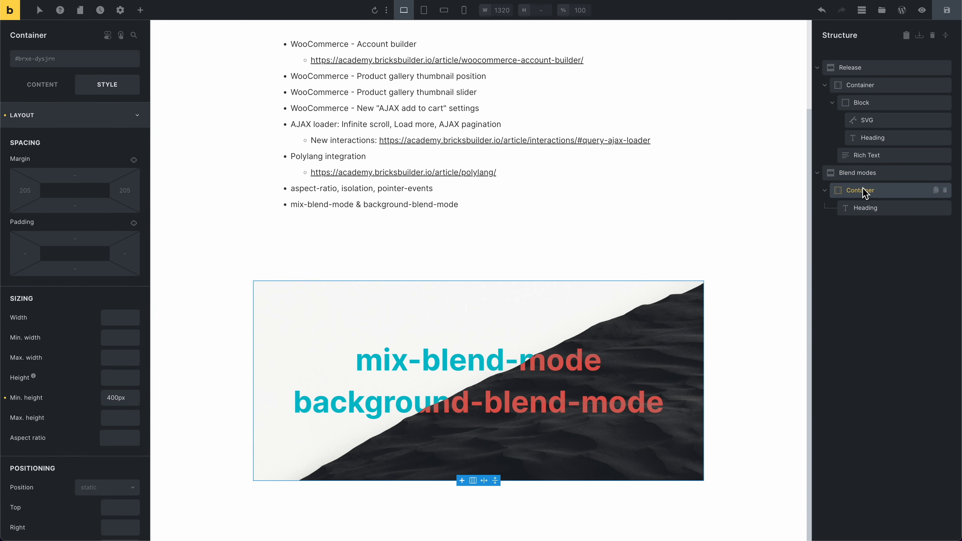
click(865, 208)
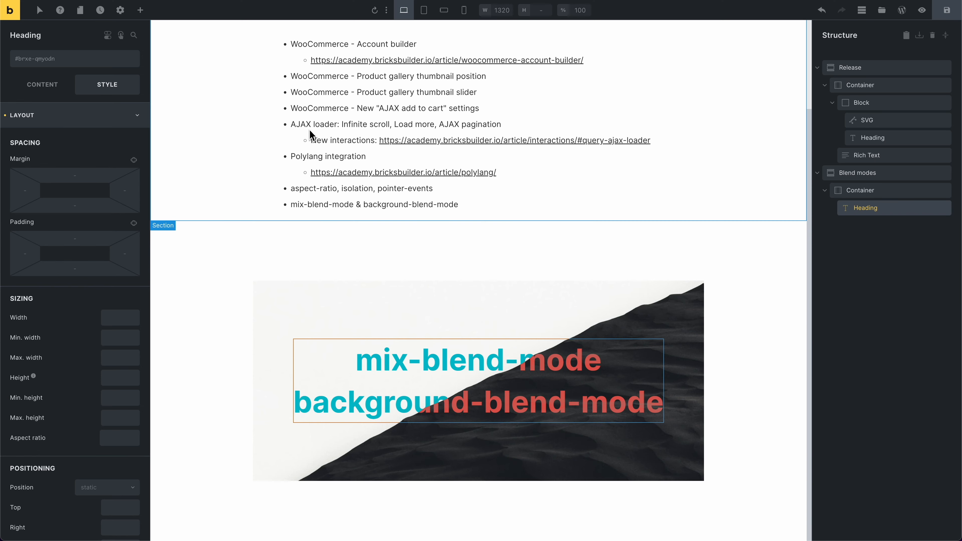
click(885, 194)
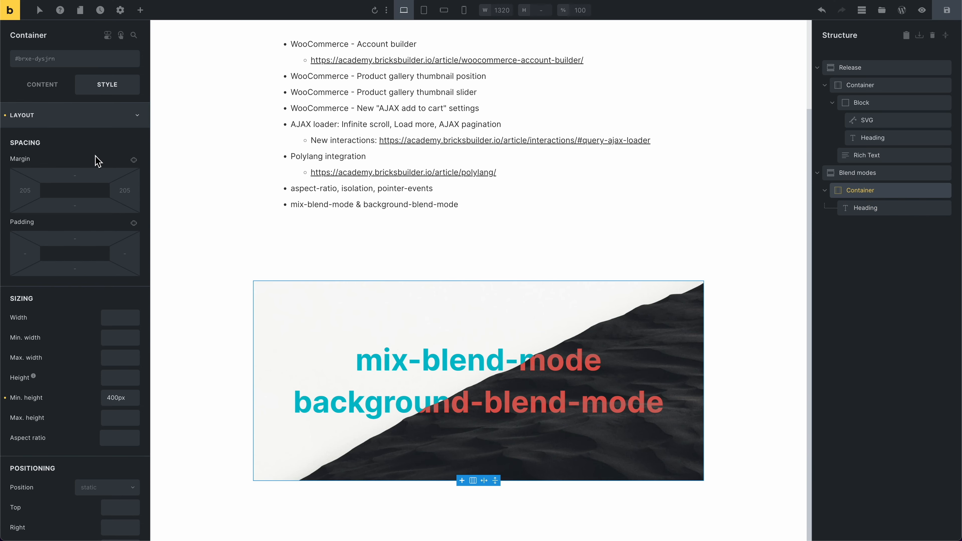
- Review the background settings of the Blend modes container, including its background image and blend mode option
click(94, 121)
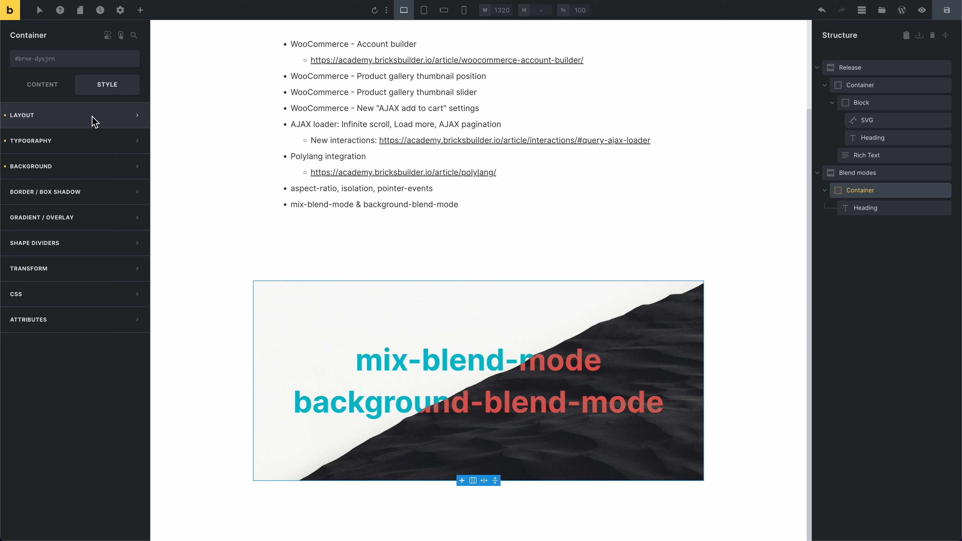
click(84, 175)
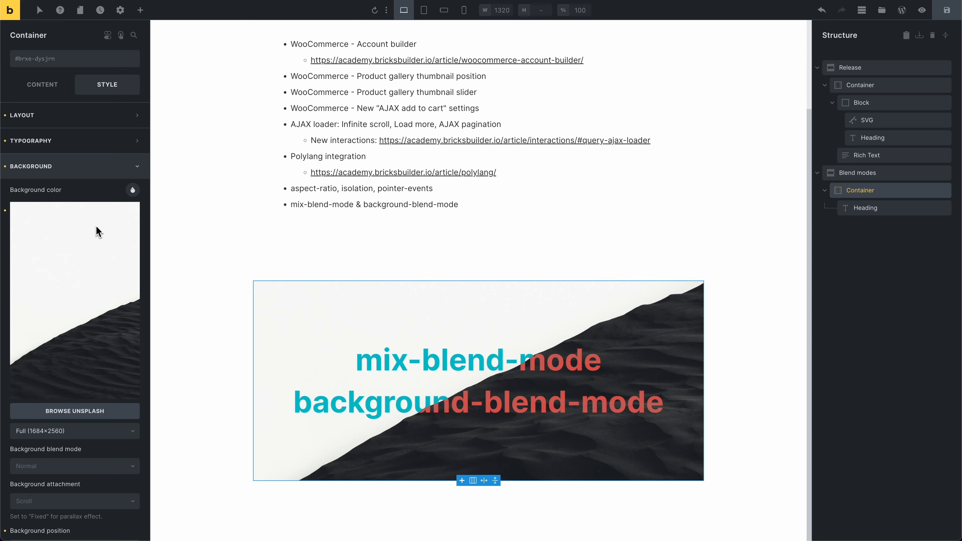
click(100, 169)
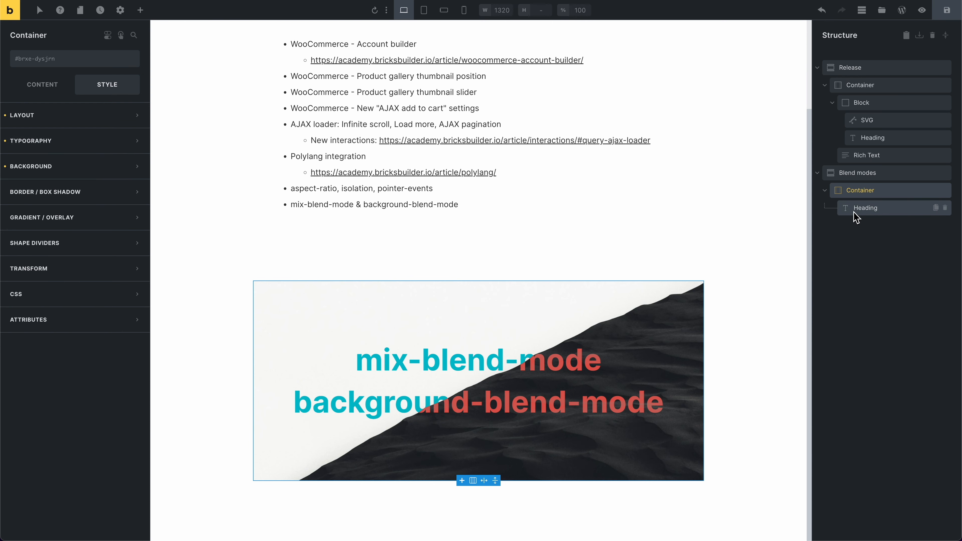
- Clear the mix blend mode of the heading in the Blend modes section
click(867, 207)
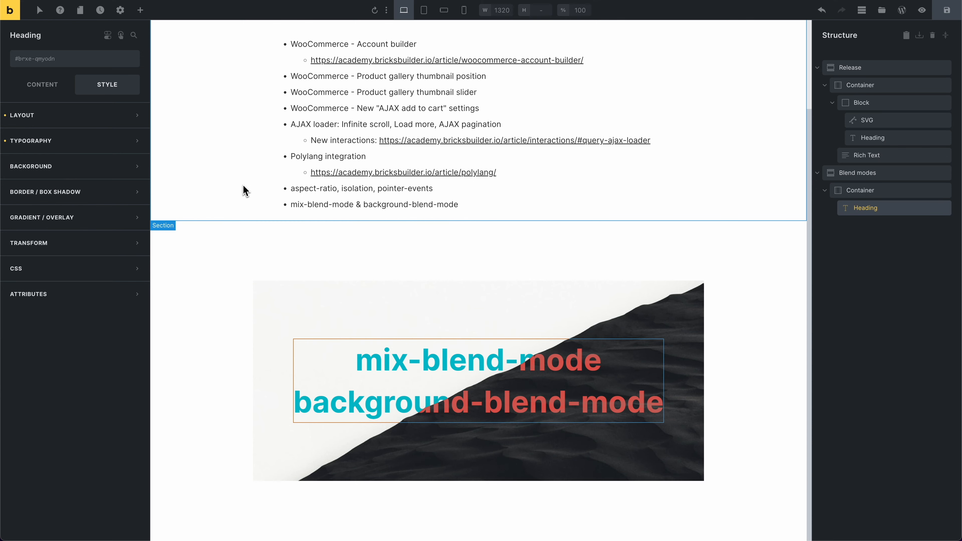
click(88, 122)
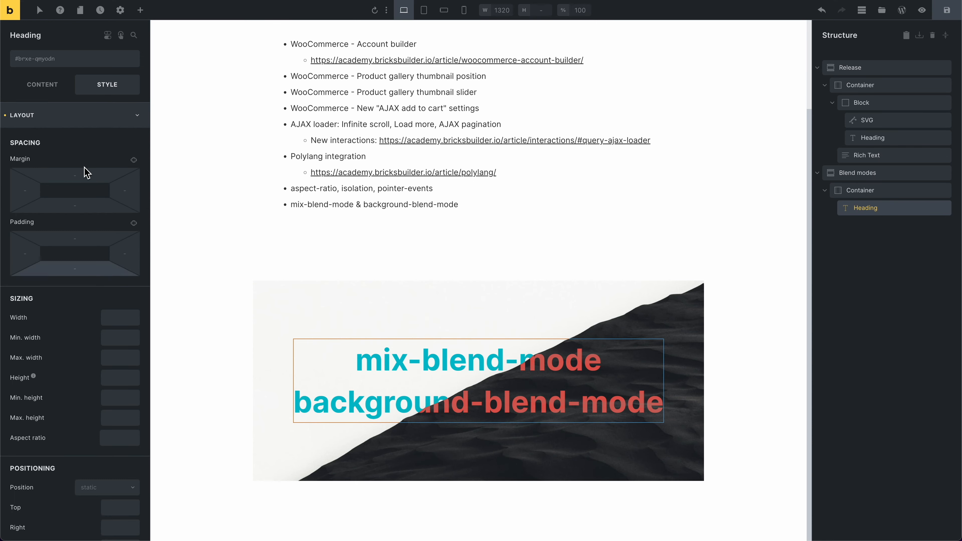
scroll(82, 275, down, 10)
scroll(82, 276, down, 1)
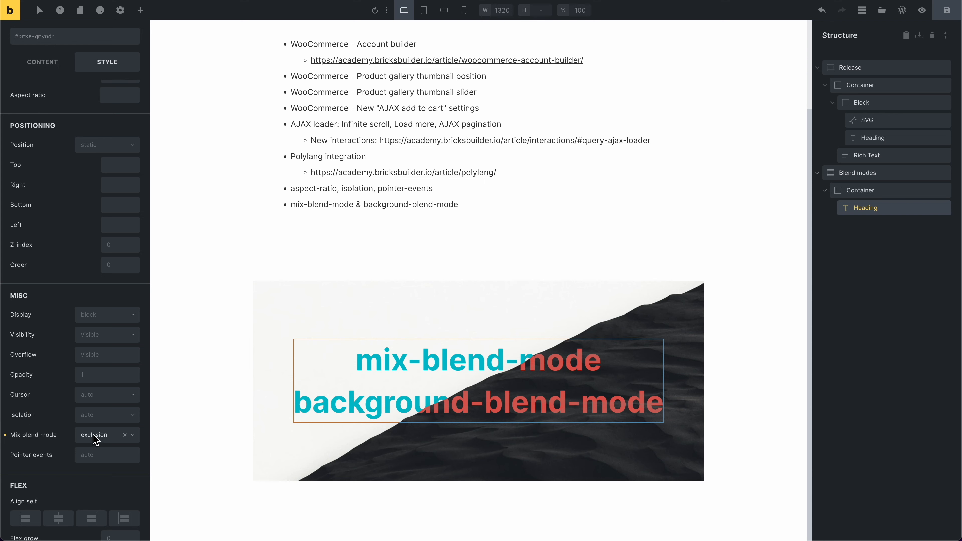
click(125, 434)
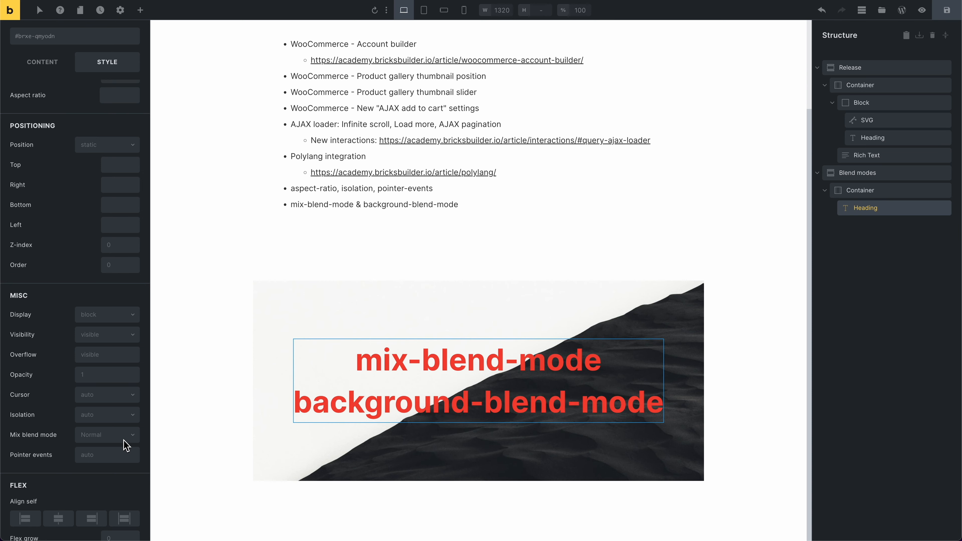
- Examine the heading's typography settings, including its text color and font size
scroll(61, 230, up, 6)
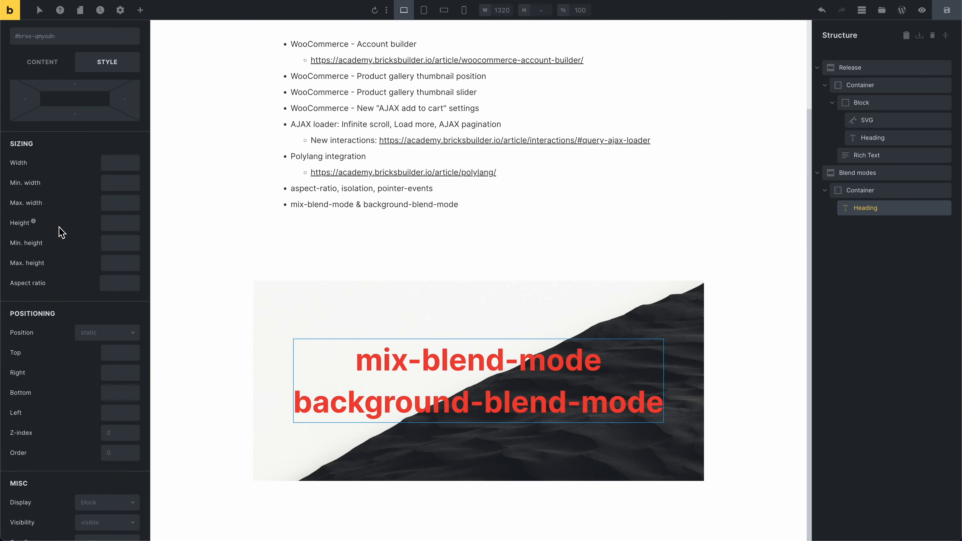
click(72, 126)
click(76, 132)
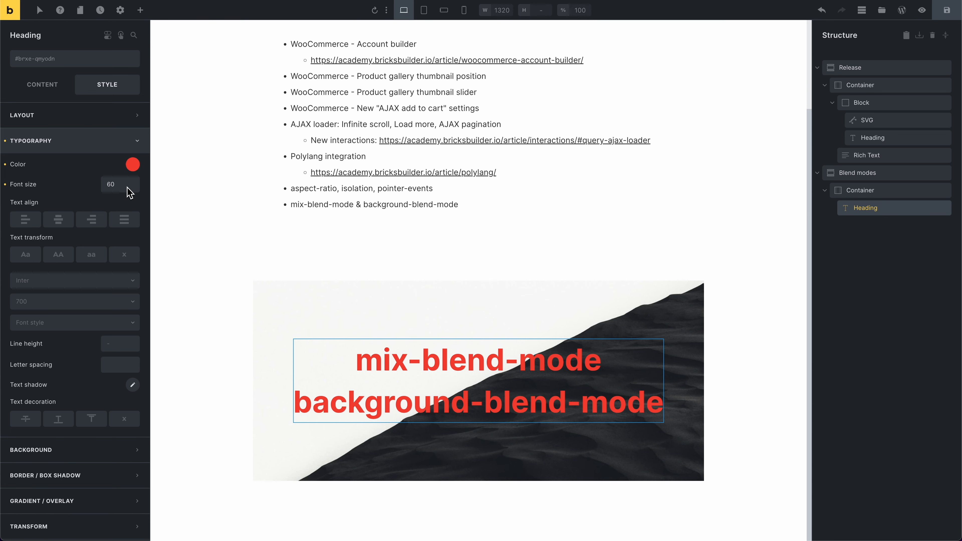
click(110, 125)
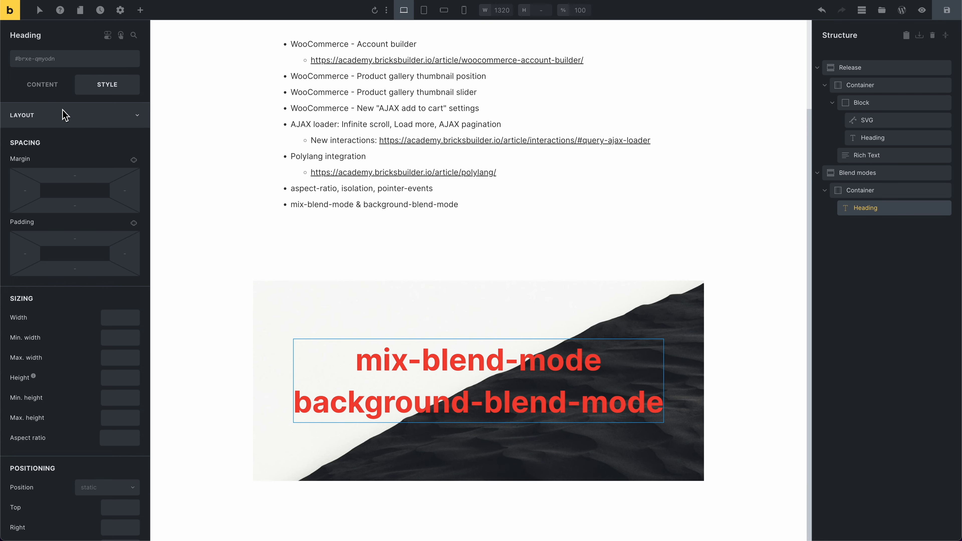
click(60, 121)
click(65, 143)
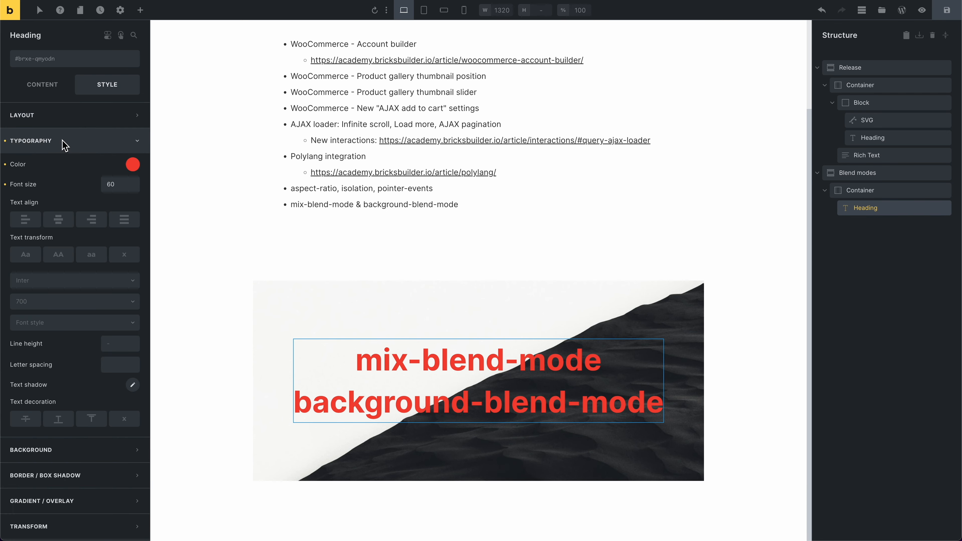
click(65, 140)
- Set the heading's mix blend mode to exclusion
click(68, 118)
scroll(70, 282, down, 5)
scroll(70, 282, down, 8)
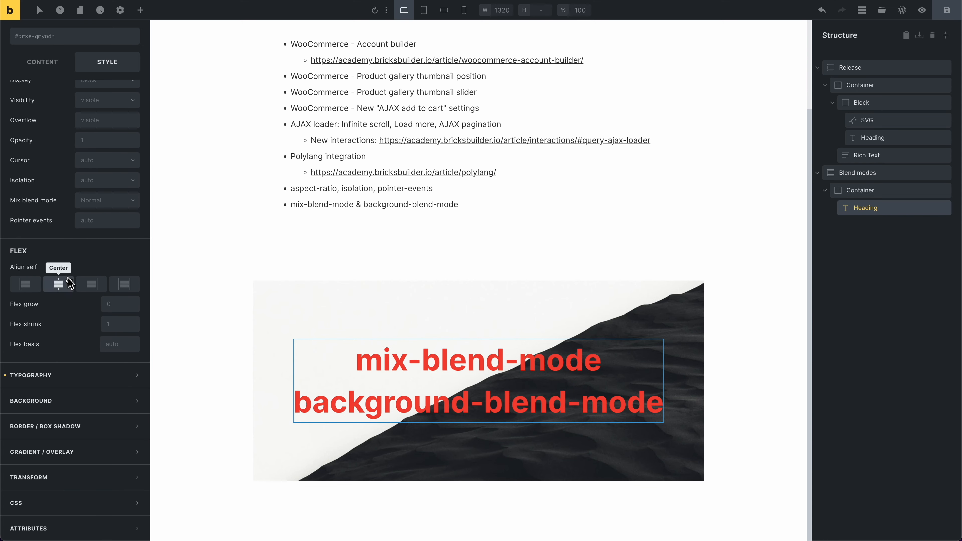
click(125, 200)
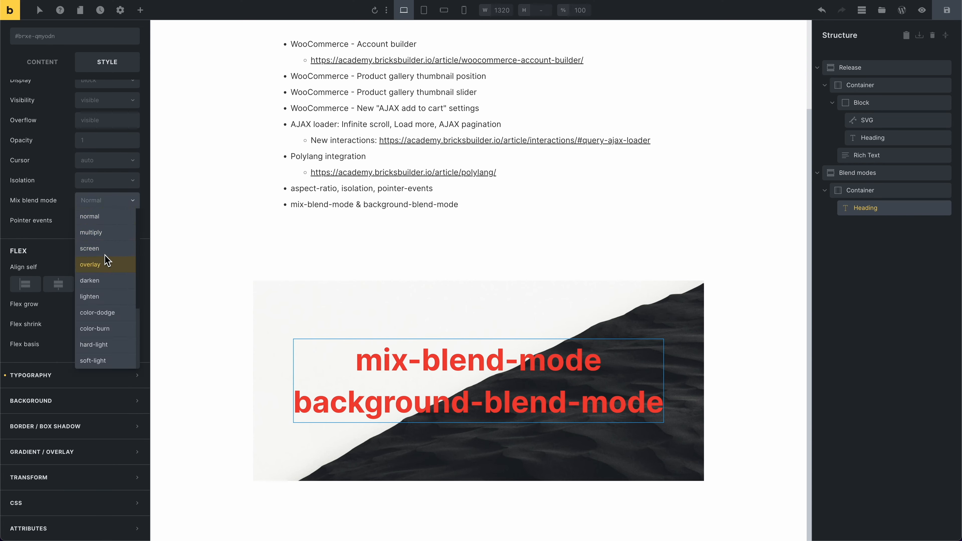
scroll(108, 268, down, 3)
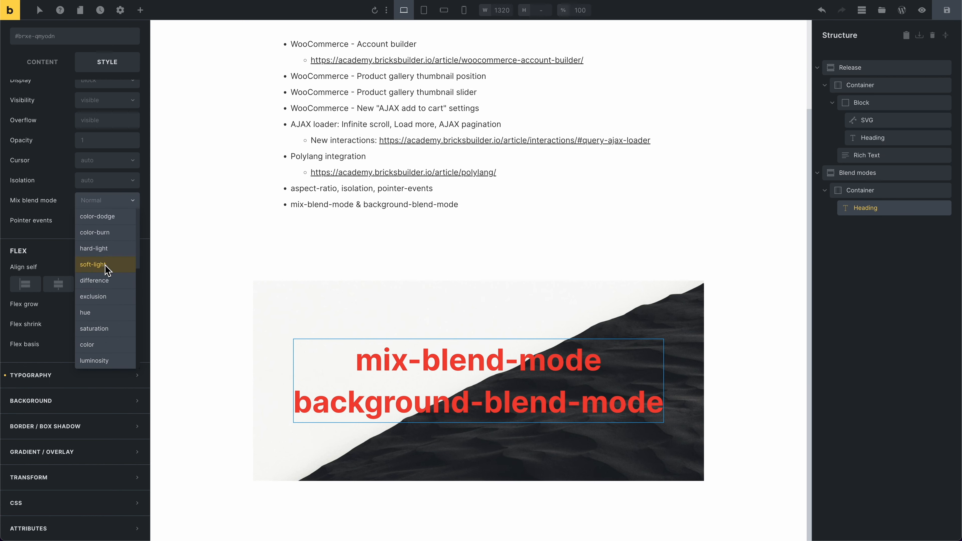
click(107, 297)
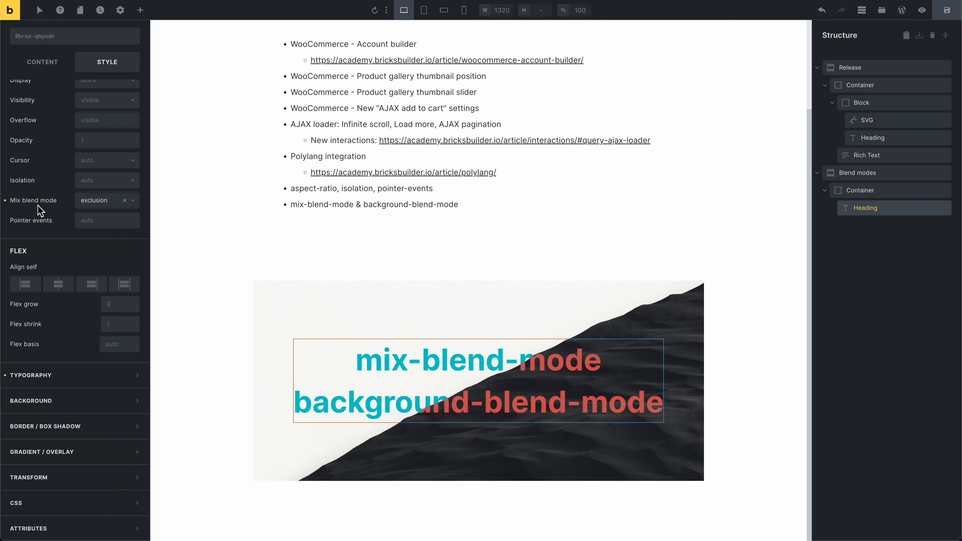
- Try the multiply, screen and overlay mix blend modes on the heading in turn, and clear the value
click(102, 204)
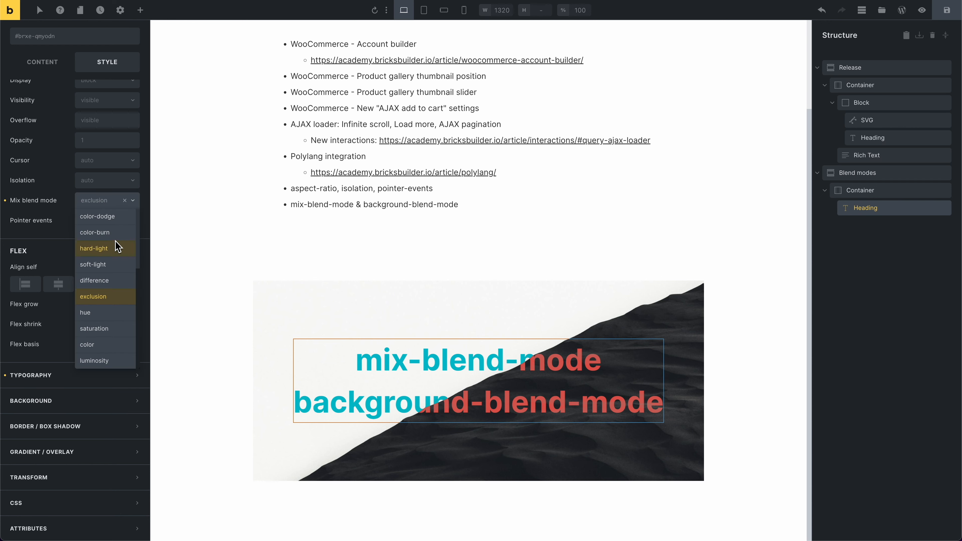
scroll(110, 249, up, 1)
scroll(113, 255, up, 3)
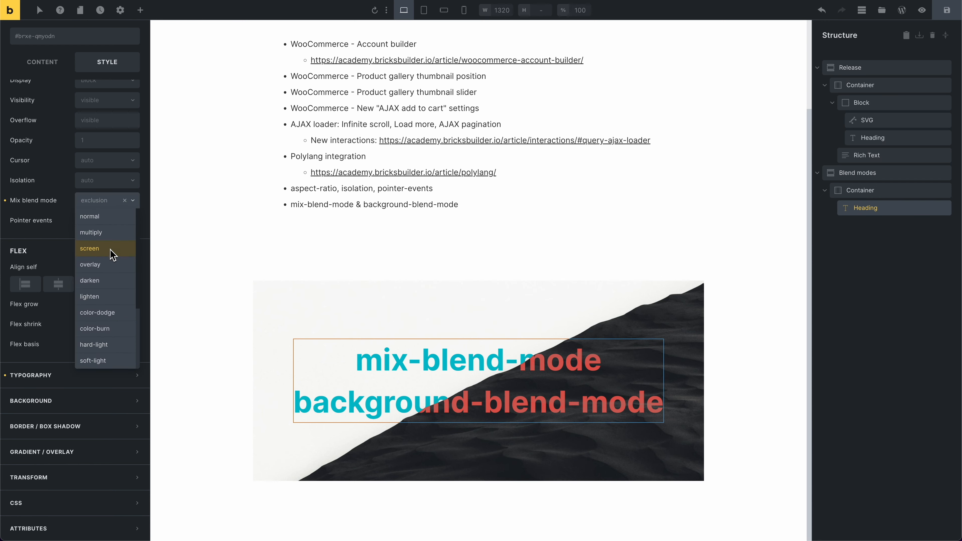
click(110, 232)
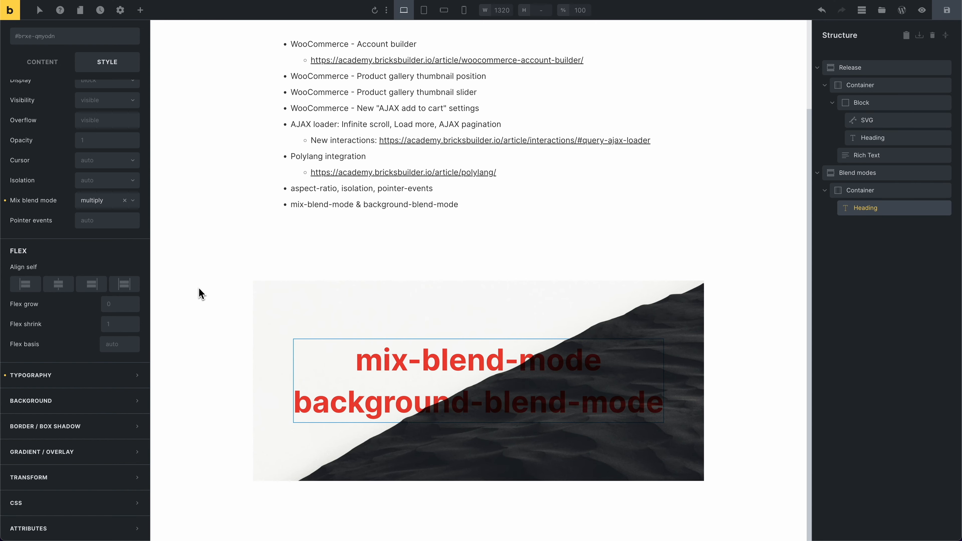
click(90, 206)
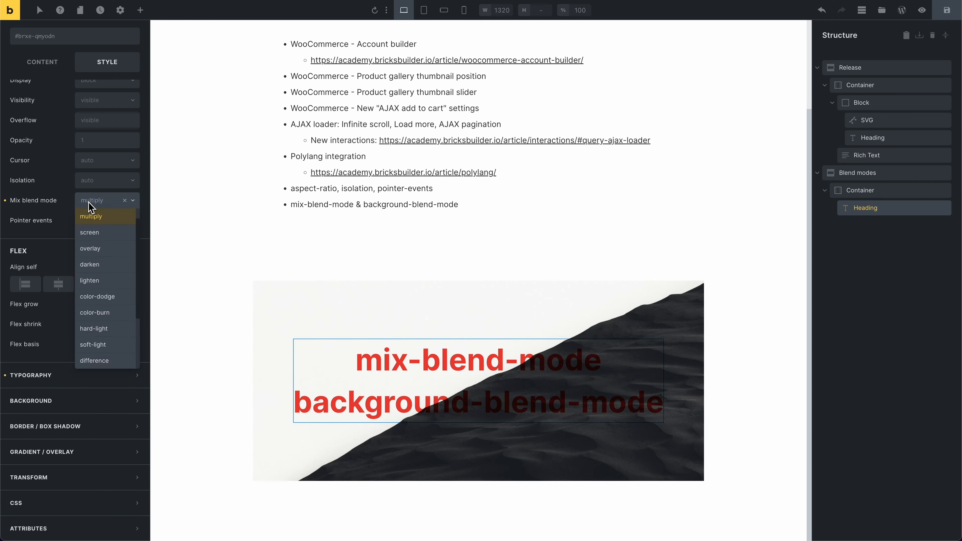
click(92, 232)
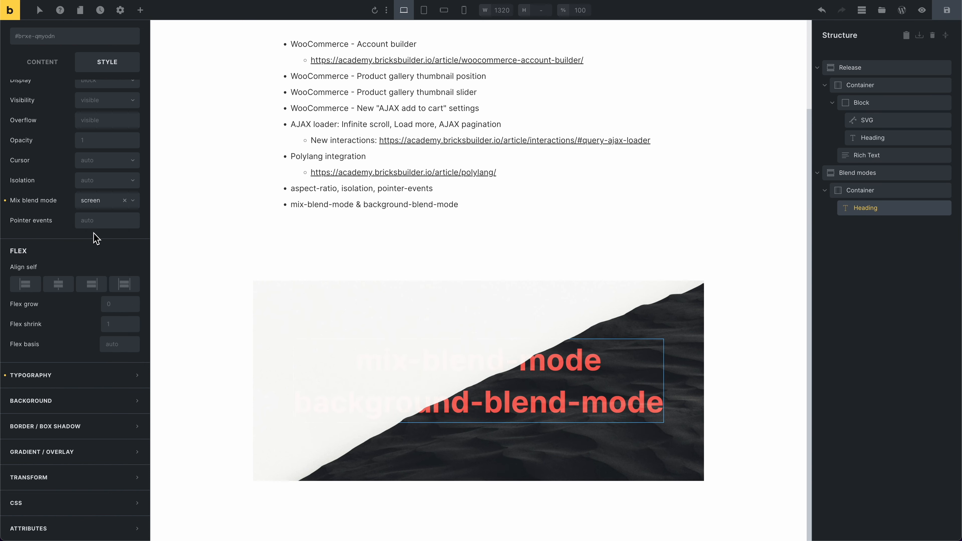
click(90, 197)
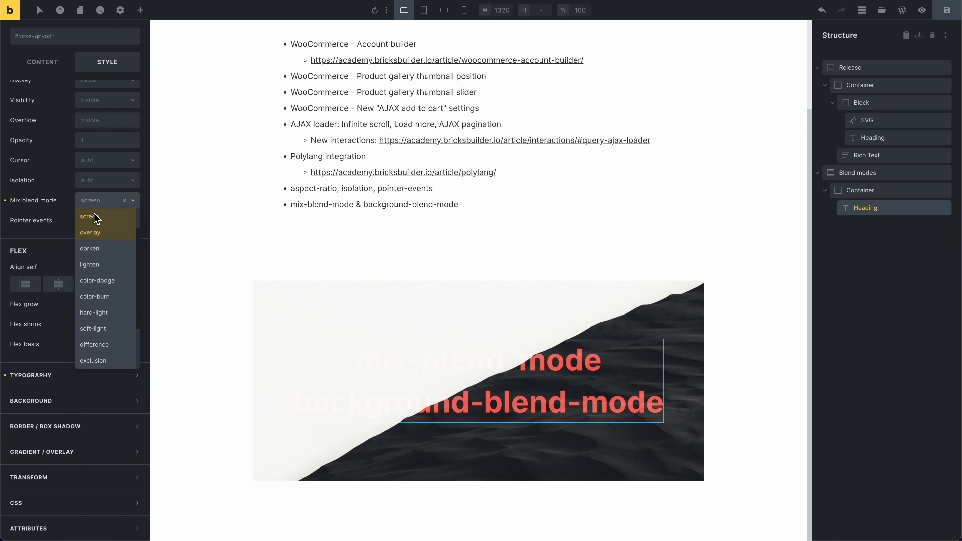
click(98, 231)
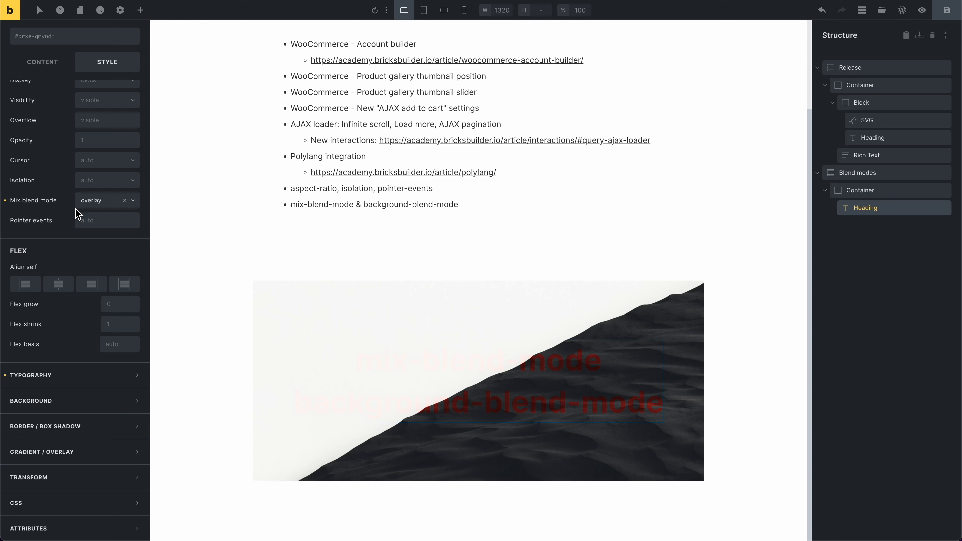
click(125, 200)
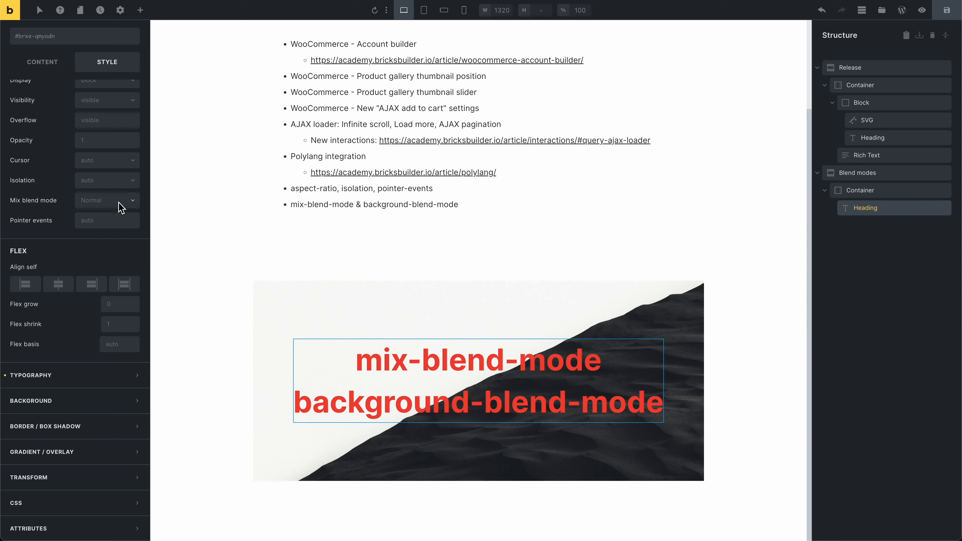